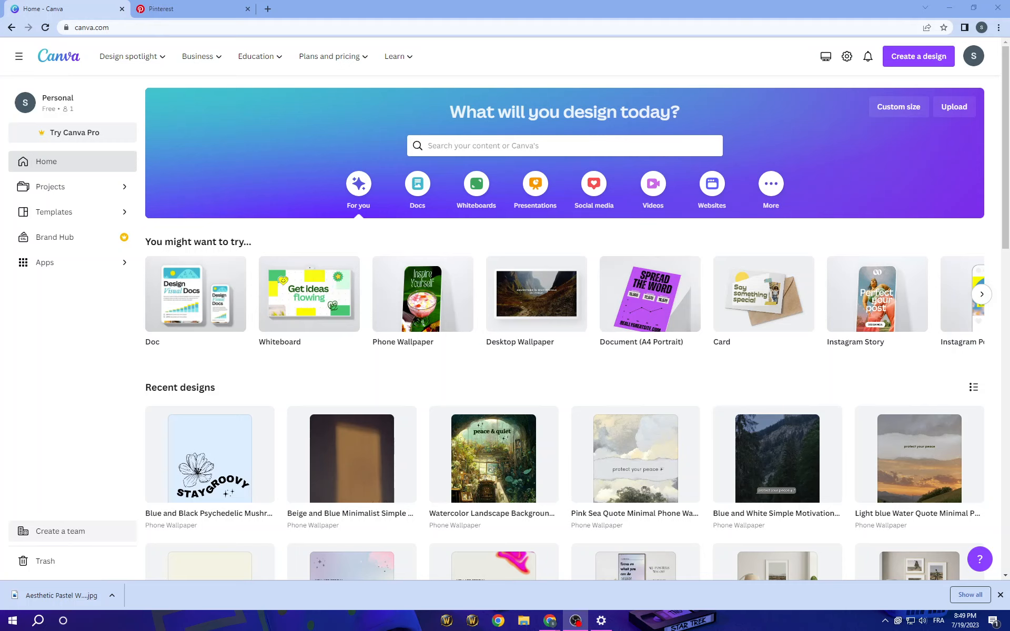
Close the browser's downloads bar and bring the recording software to the front.
{"action": "left_click", "coordinate": [1000, 595]}
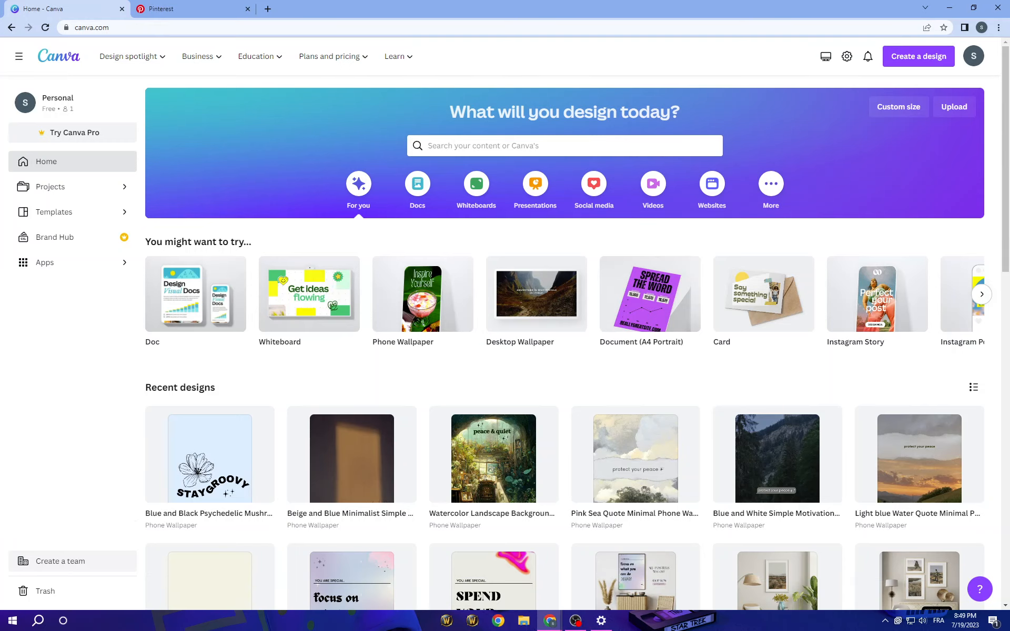
{"action": "left_click", "coordinate": [576, 620]}
{"action": "left_click", "coordinate": [75, 132]}
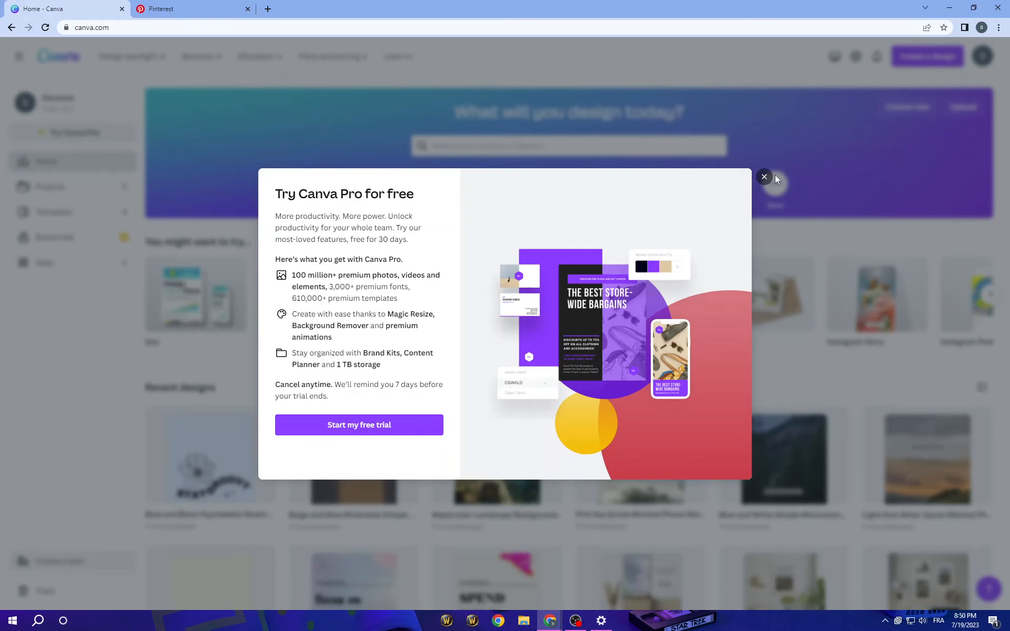
{"action": "left_click", "coordinate": [765, 178]}
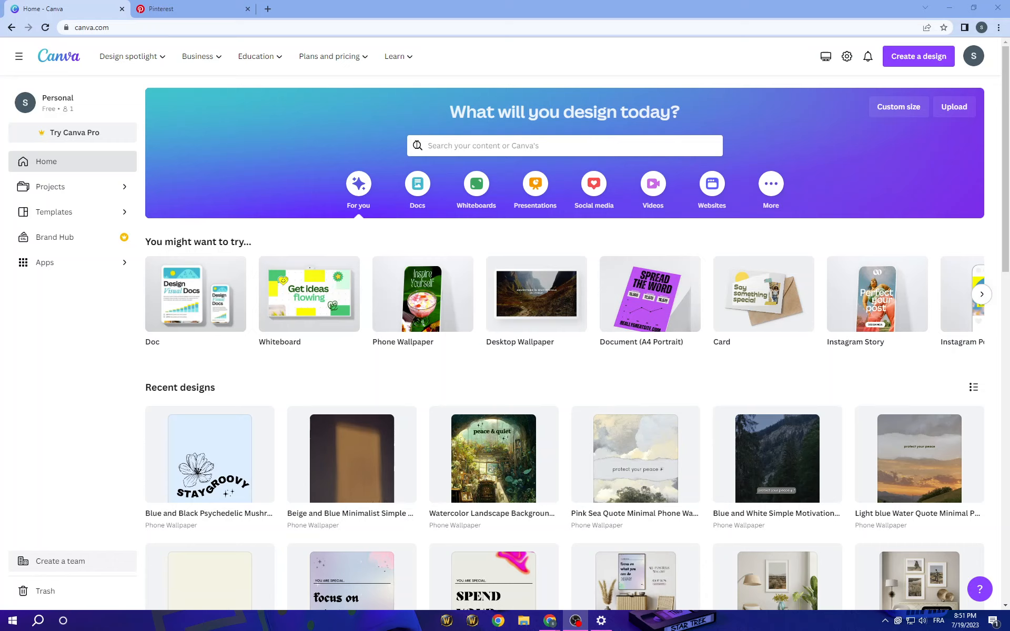
Search templates for 'digital art' and check the details of the colorful line-art cat logo.
{"action": "left_click", "coordinate": [481, 146]}
{"action": "left_click", "coordinate": [470, 201]}
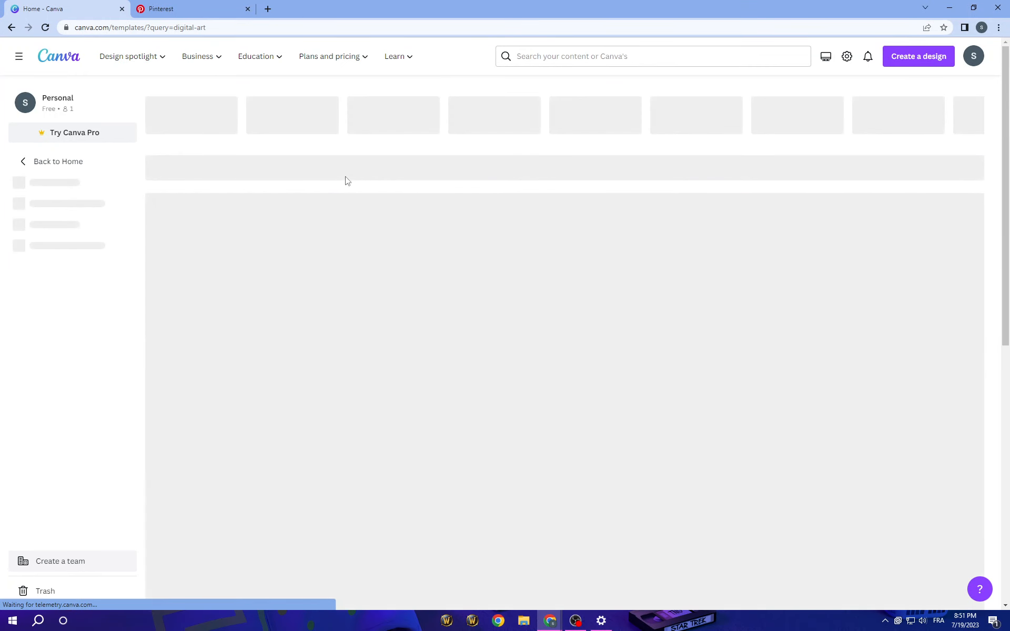
{"action": "scroll", "coordinate": [599, 351], "scroll_direction": "down", "scroll_amount": 3}
{"action": "scroll", "coordinate": [599, 351], "scroll_direction": "down", "scroll_amount": 3}
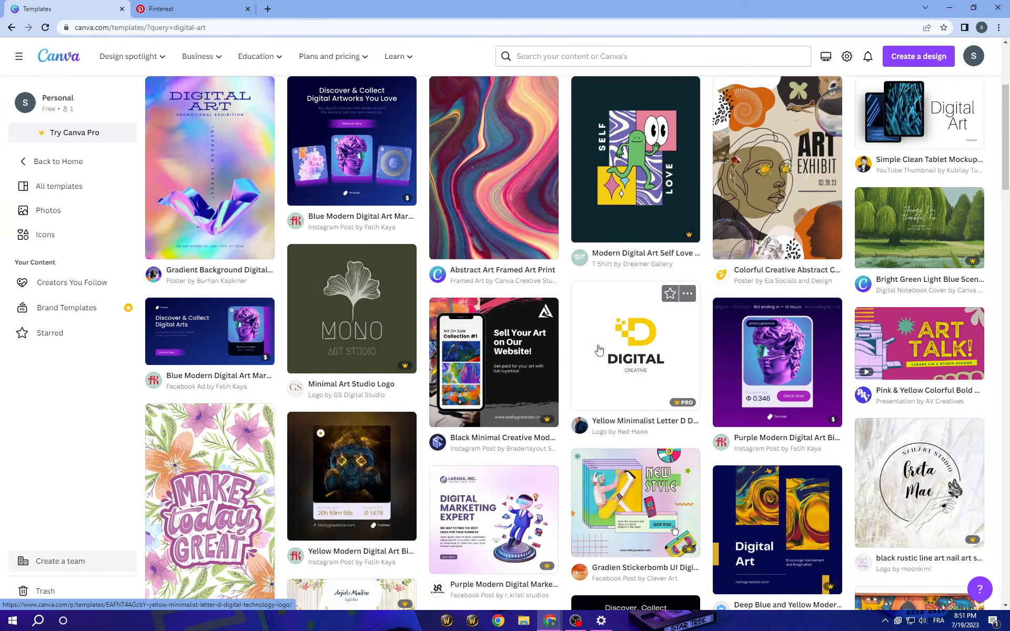
{"action": "scroll", "coordinate": [599, 351], "scroll_direction": "down", "scroll_amount": 2}
{"action": "scroll", "coordinate": [599, 351], "scroll_direction": "up", "scroll_amount": 2}
{"action": "scroll", "coordinate": [599, 351], "scroll_direction": "down", "scroll_amount": 2}
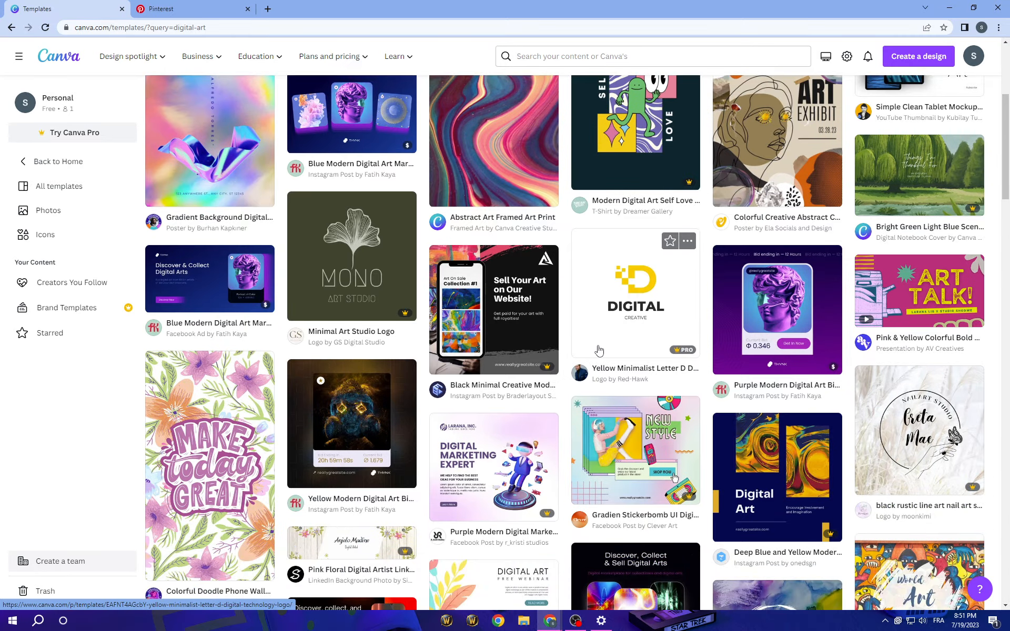
{"action": "scroll", "coordinate": [598, 351], "scroll_direction": "down", "scroll_amount": 3}
{"action": "scroll", "coordinate": [600, 350], "scroll_direction": "down", "scroll_amount": 2}
{"action": "scroll", "coordinate": [318, 334], "scroll_direction": "down", "scroll_amount": 3}
{"action": "scroll", "coordinate": [318, 335], "scroll_direction": "down", "scroll_amount": 3}
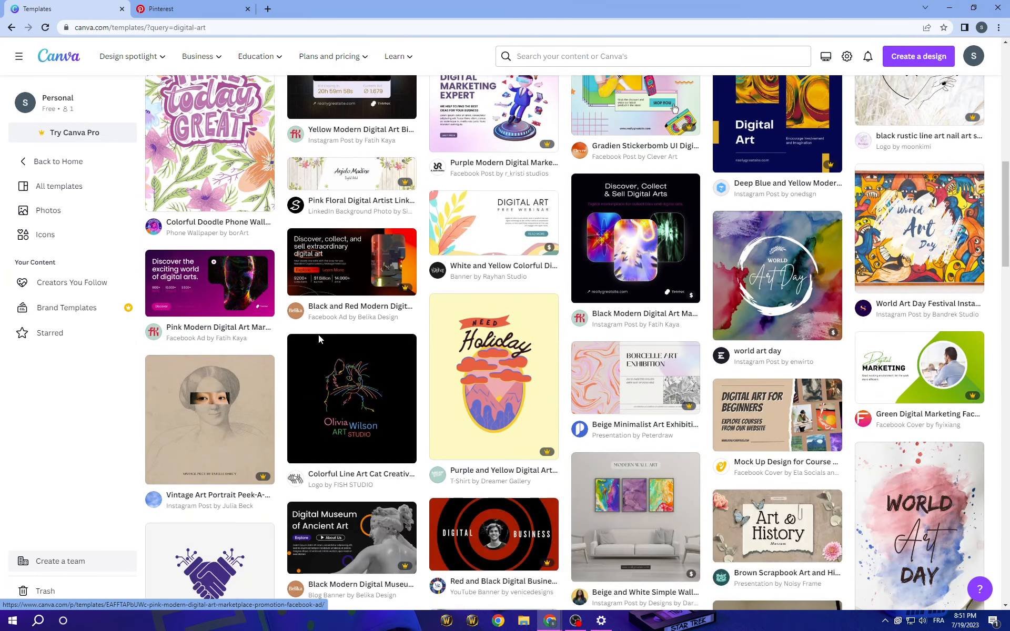
{"action": "left_click", "coordinate": [351, 387]}
{"action": "scroll", "coordinate": [474, 386], "scroll_direction": "down", "scroll_amount": 3}
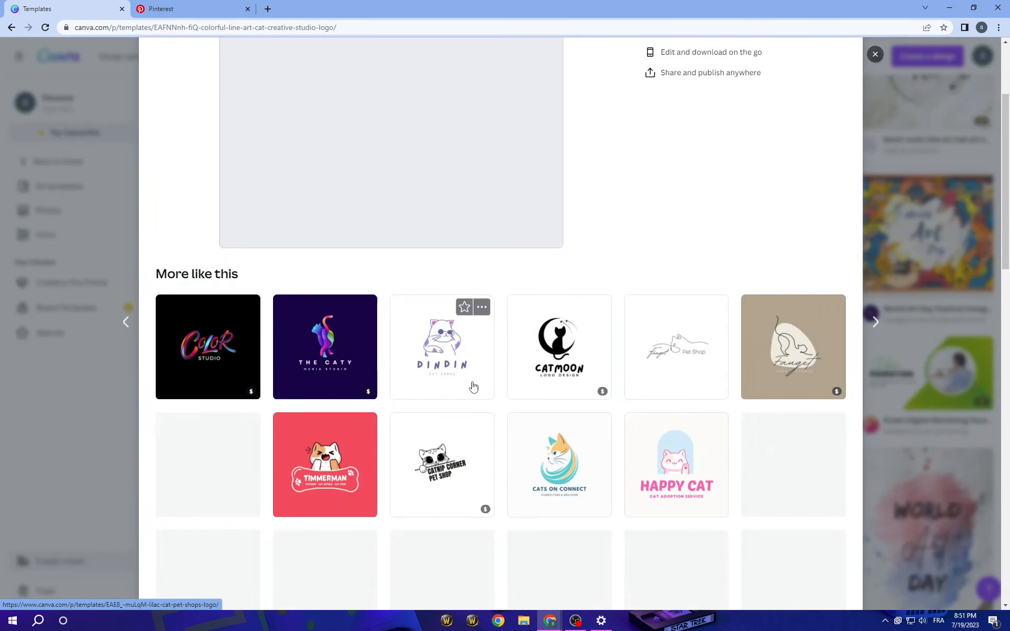
{"action": "scroll", "coordinate": [473, 386], "scroll_direction": "down", "scroll_amount": 2}
{"action": "scroll", "coordinate": [867, 429], "scroll_direction": "up", "scroll_amount": 5}
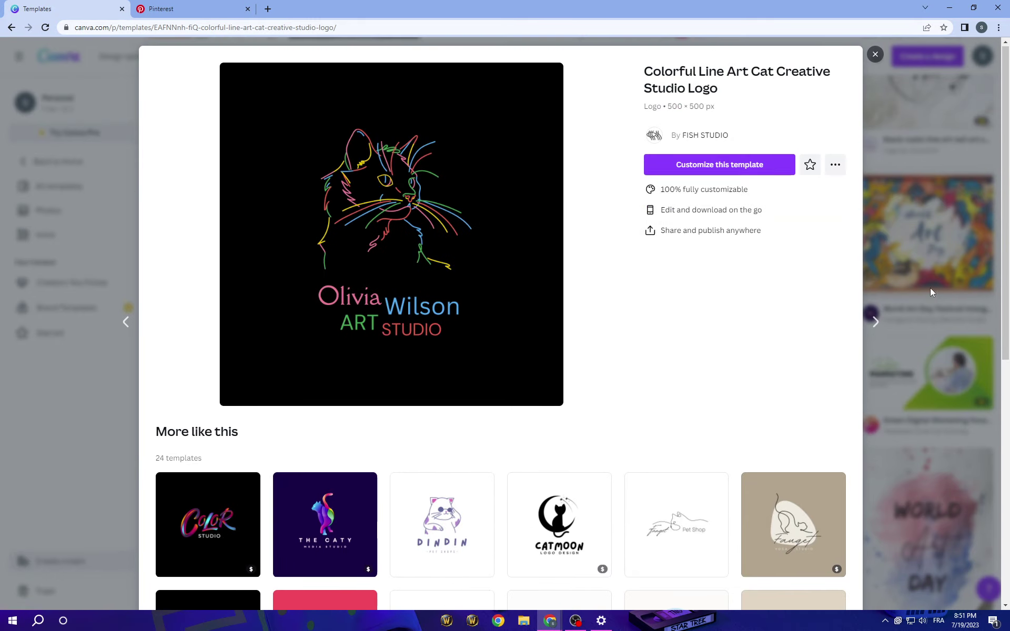
{"action": "left_click", "coordinate": [926, 209]}
Browse the Colorful Doodle and Be Kind To Your Mind wallpapers, then the retro groovy heart wallpaper.
{"action": "left_click", "coordinate": [222, 175]}
{"action": "scroll", "coordinate": [437, 445], "scroll_direction": "down", "scroll_amount": 3}
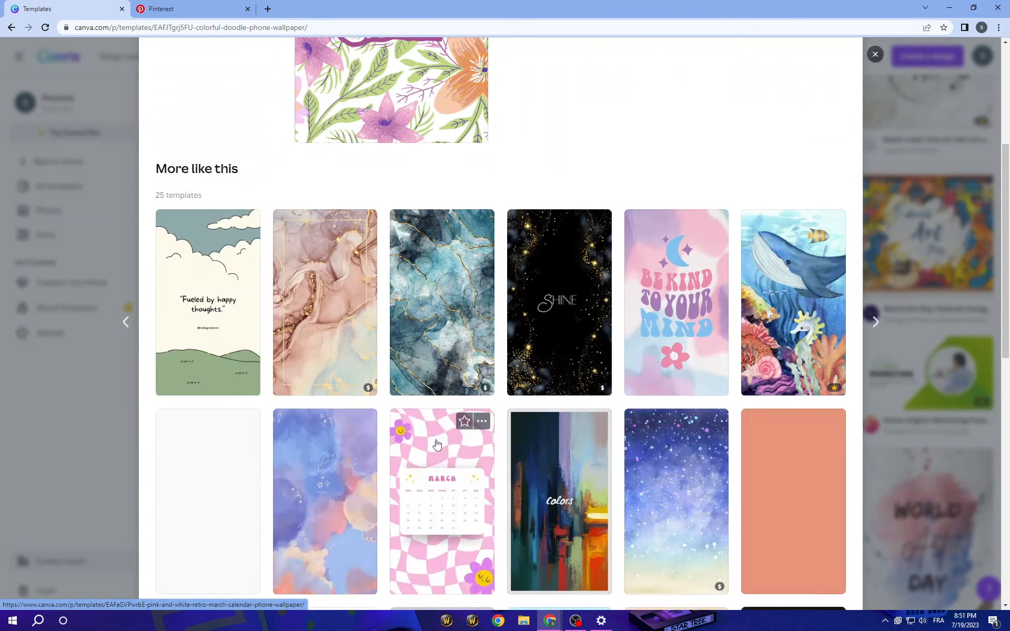
{"action": "scroll", "coordinate": [437, 445], "scroll_direction": "down", "scroll_amount": 3}
{"action": "scroll", "coordinate": [436, 445], "scroll_direction": "down", "scroll_amount": 3}
{"action": "scroll", "coordinate": [601, 323], "scroll_direction": "up", "scroll_amount": 1}
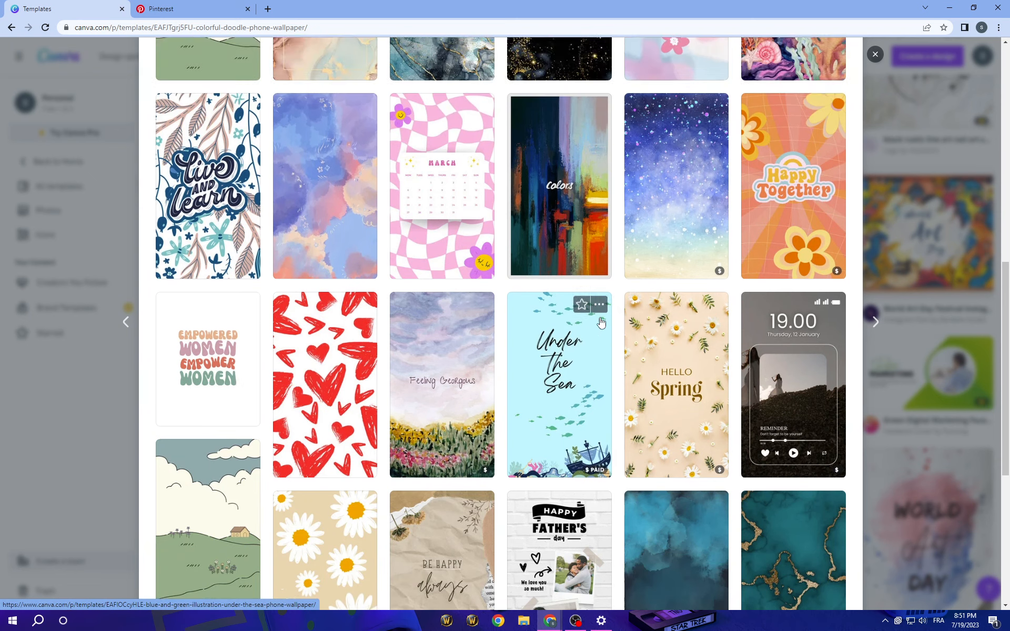
{"action": "scroll", "coordinate": [602, 322], "scroll_direction": "up", "scroll_amount": 2}
{"action": "left_click", "coordinate": [675, 159]}
{"action": "scroll", "coordinate": [484, 459], "scroll_direction": "down", "scroll_amount": 2}
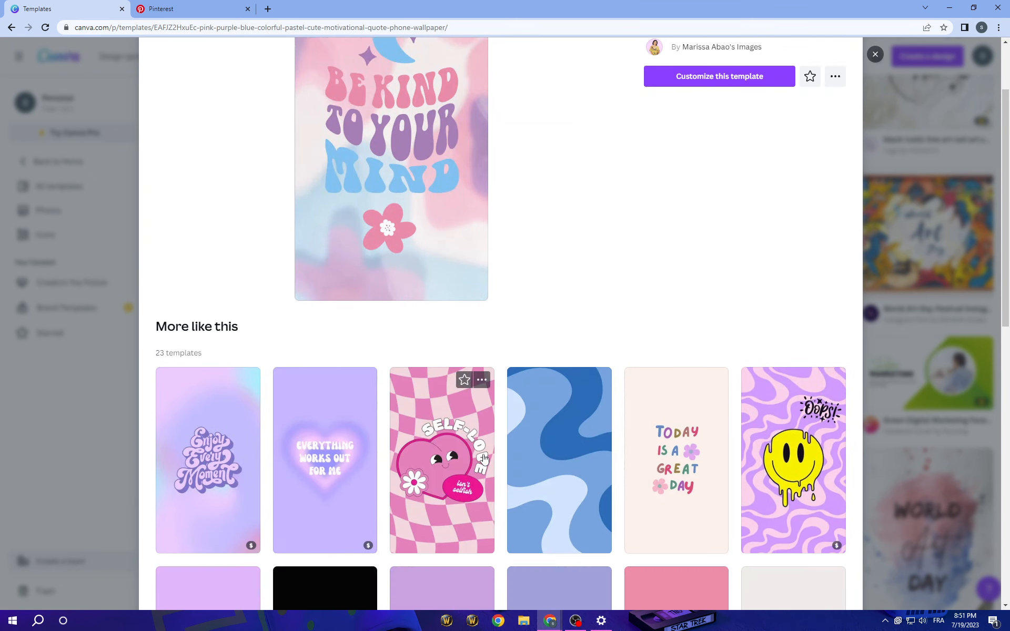
{"action": "scroll", "coordinate": [484, 459], "scroll_direction": "down", "scroll_amount": 3}
{"action": "scroll", "coordinate": [484, 459], "scroll_direction": "down", "scroll_amount": 2}
{"action": "scroll", "coordinate": [542, 422], "scroll_direction": "down", "scroll_amount": 2}
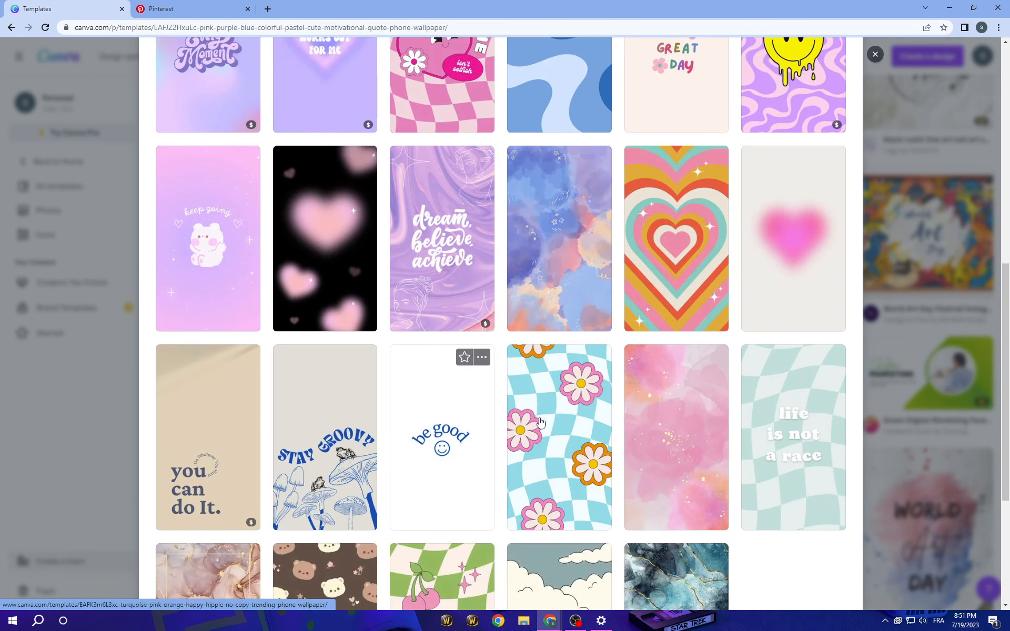
{"action": "scroll", "coordinate": [541, 423], "scroll_direction": "down", "scroll_amount": 2}
{"action": "scroll", "coordinate": [610, 316], "scroll_direction": "up", "scroll_amount": 1}
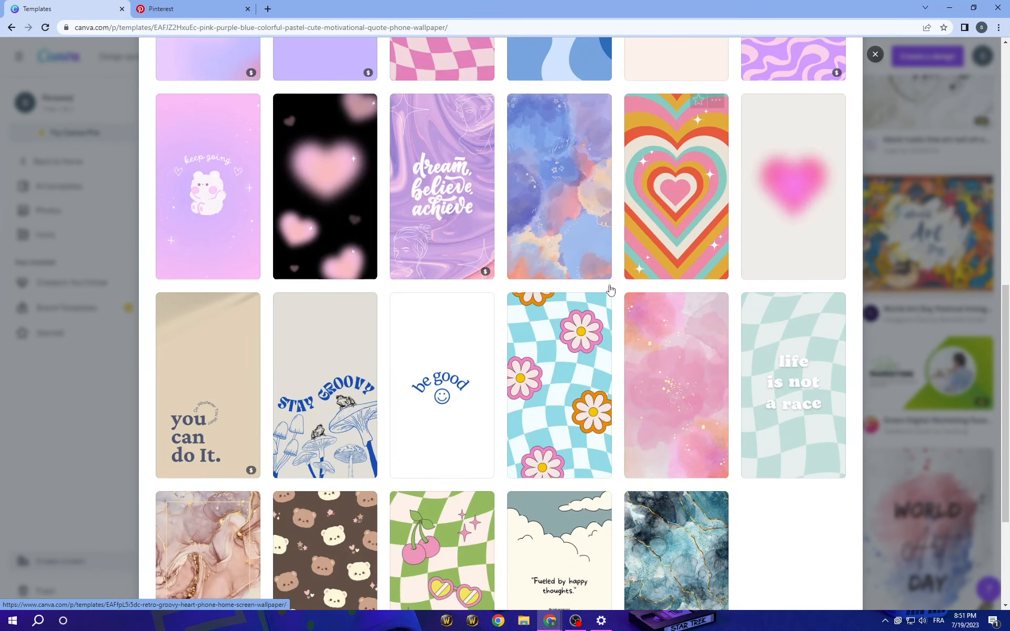
{"action": "scroll", "coordinate": [611, 316], "scroll_direction": "down", "scroll_amount": 3}
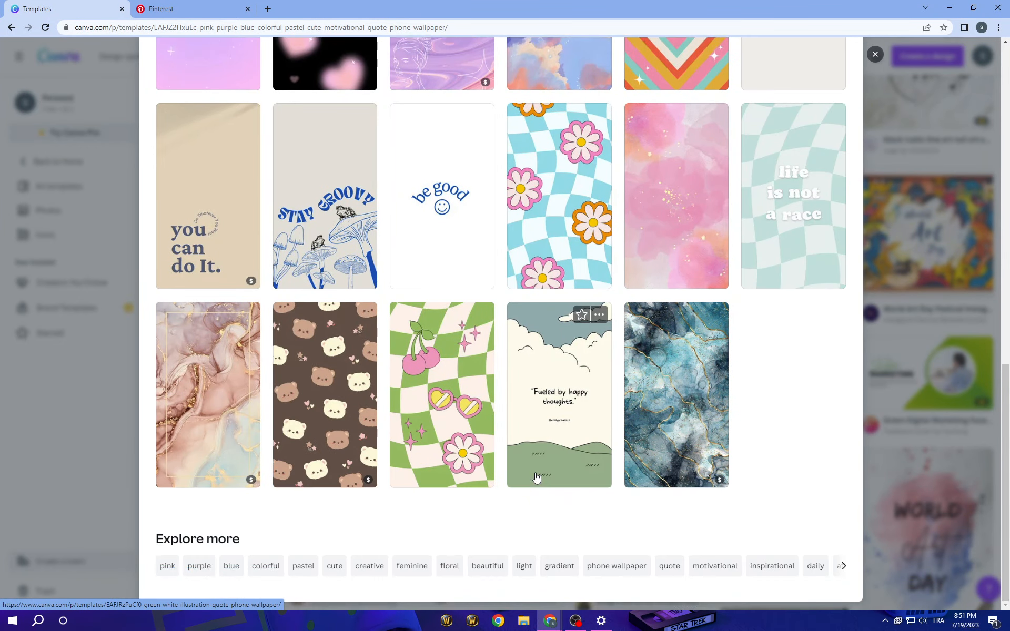
{"action": "scroll", "coordinate": [538, 478], "scroll_direction": "up", "scroll_amount": 3}
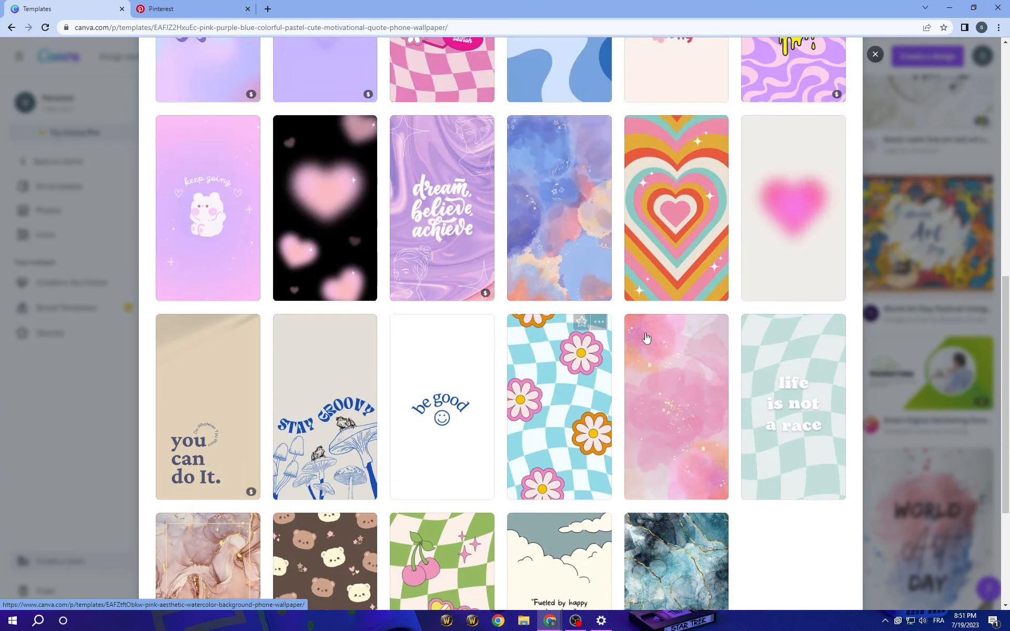
{"action": "left_click", "coordinate": [645, 198]}
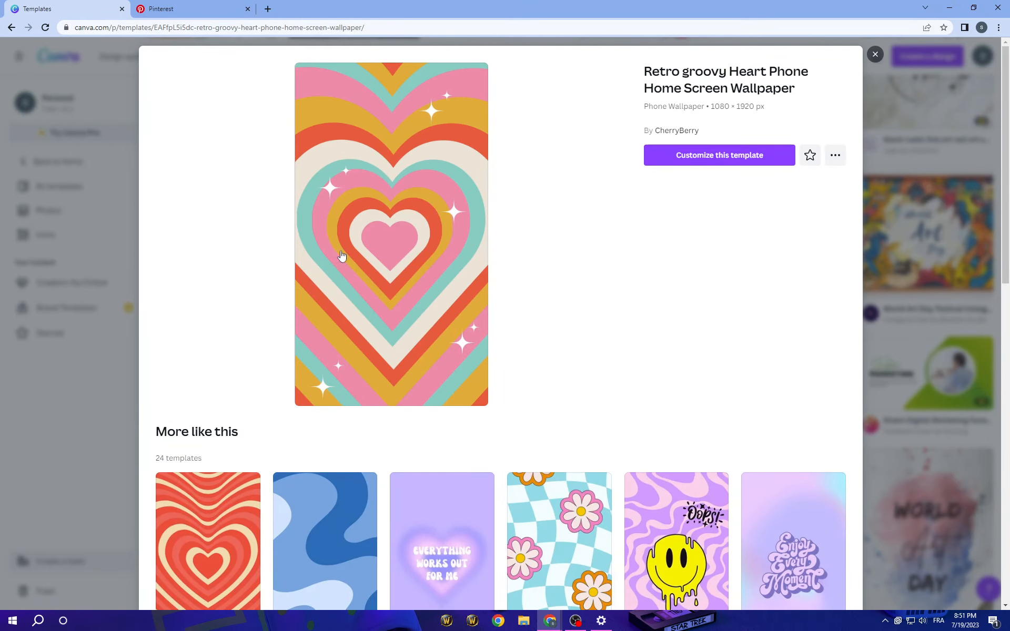
{"action": "scroll", "coordinate": [341, 257], "scroll_direction": "down", "scroll_amount": 3}
{"action": "scroll", "coordinate": [341, 315], "scroll_direction": "down", "scroll_amount": 3}
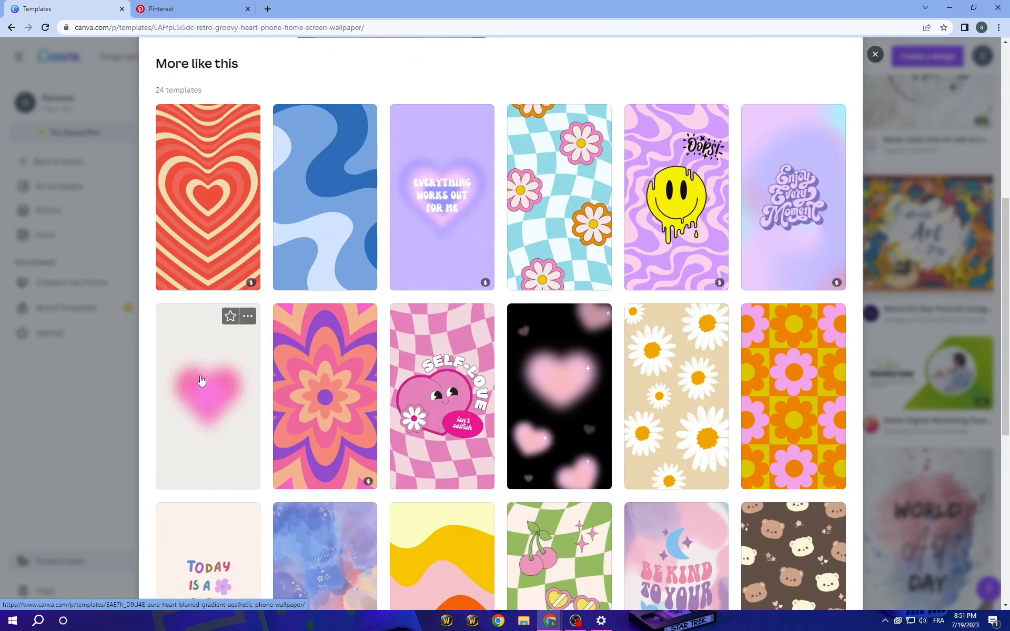
{"action": "scroll", "coordinate": [211, 316], "scroll_direction": "up", "scroll_amount": 3}
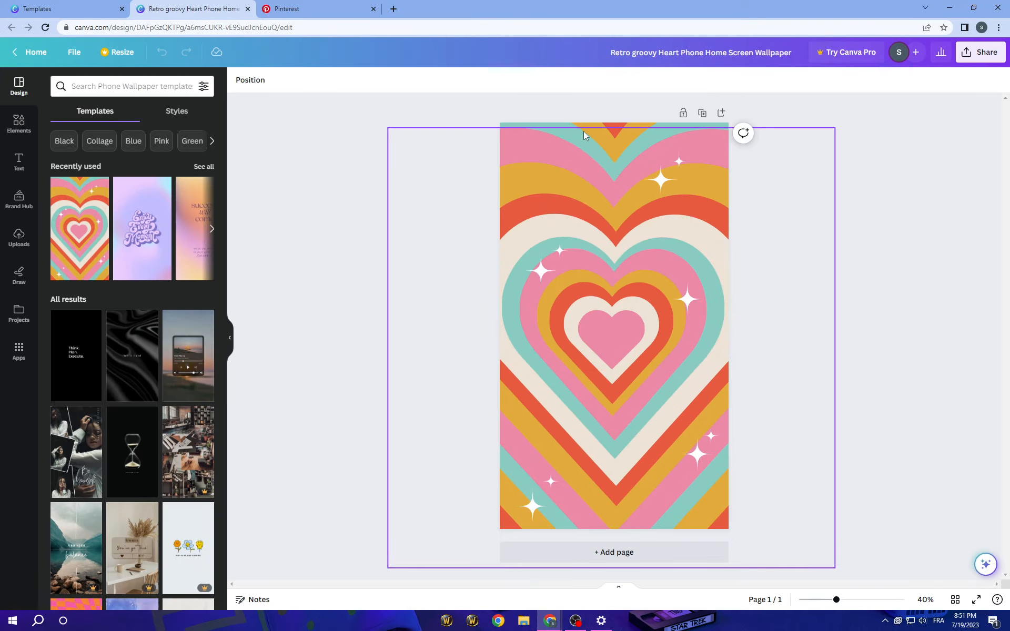
Add a blank second page and bring up the full Lines & Shapes collection in Elements.
{"action": "left_click", "coordinate": [19, 123]}
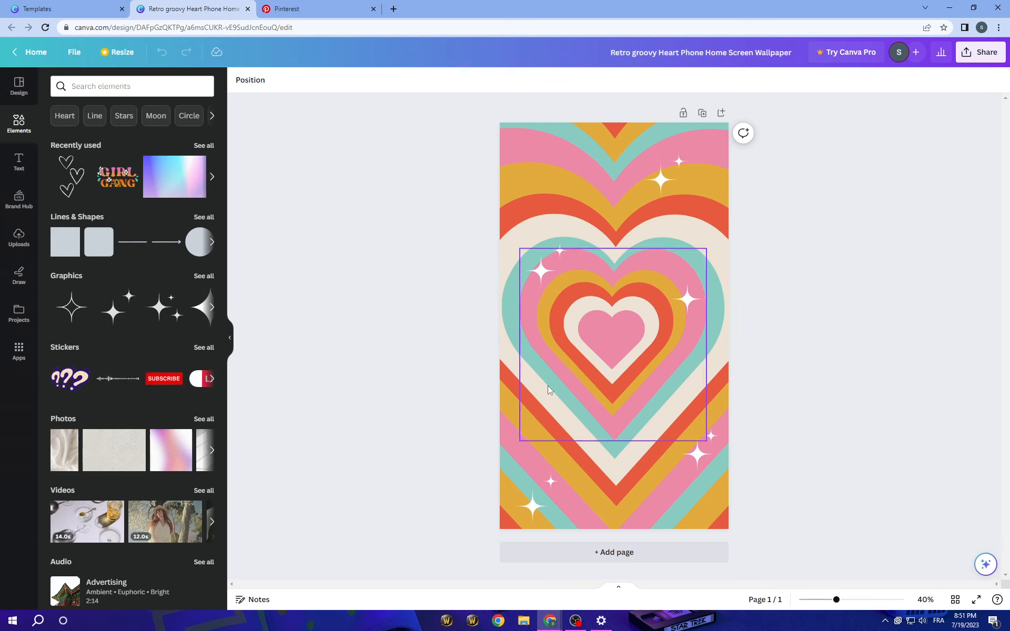
{"action": "left_click", "coordinate": [558, 552]}
{"action": "scroll", "coordinate": [616, 316], "scroll_direction": "up", "scroll_amount": 5}
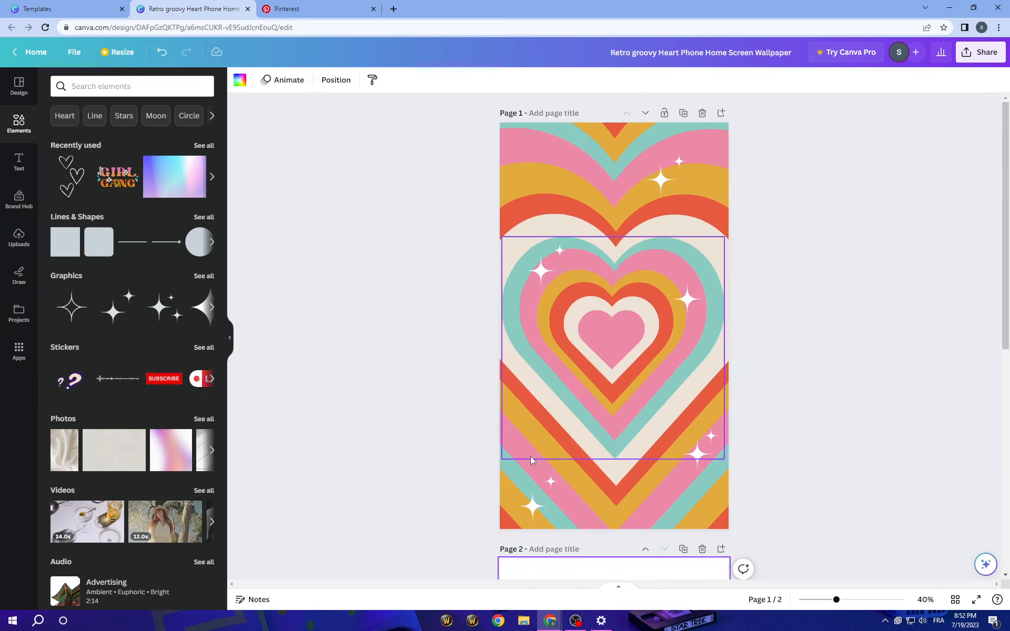
{"action": "scroll", "coordinate": [550, 315], "scroll_direction": "down", "scroll_amount": 3}
{"action": "scroll", "coordinate": [616, 316], "scroll_direction": "up", "scroll_amount": 3}
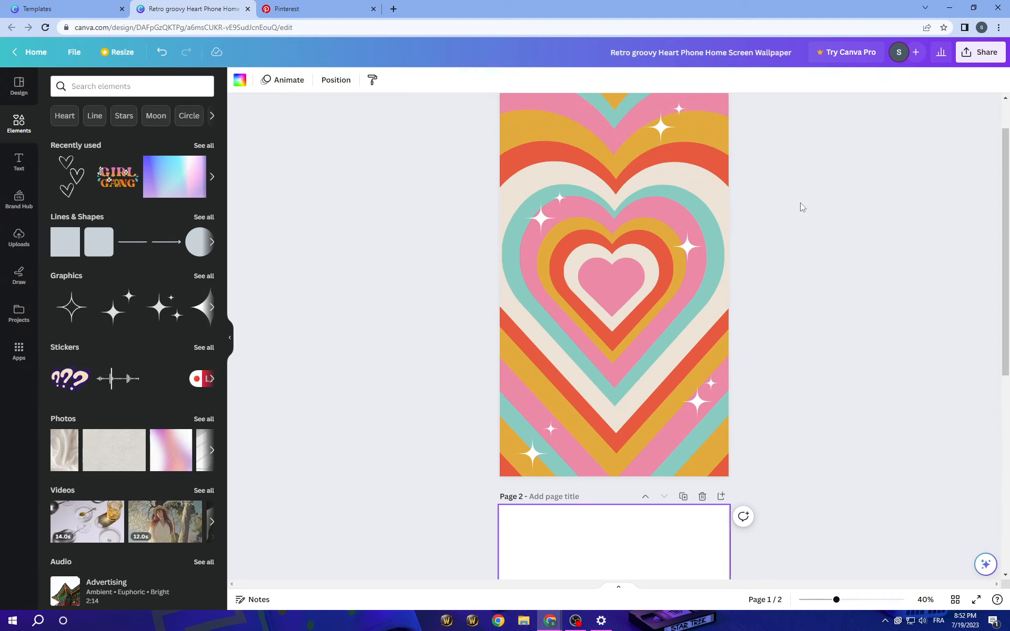
{"action": "scroll", "coordinate": [801, 207], "scroll_direction": "up", "scroll_amount": 2}
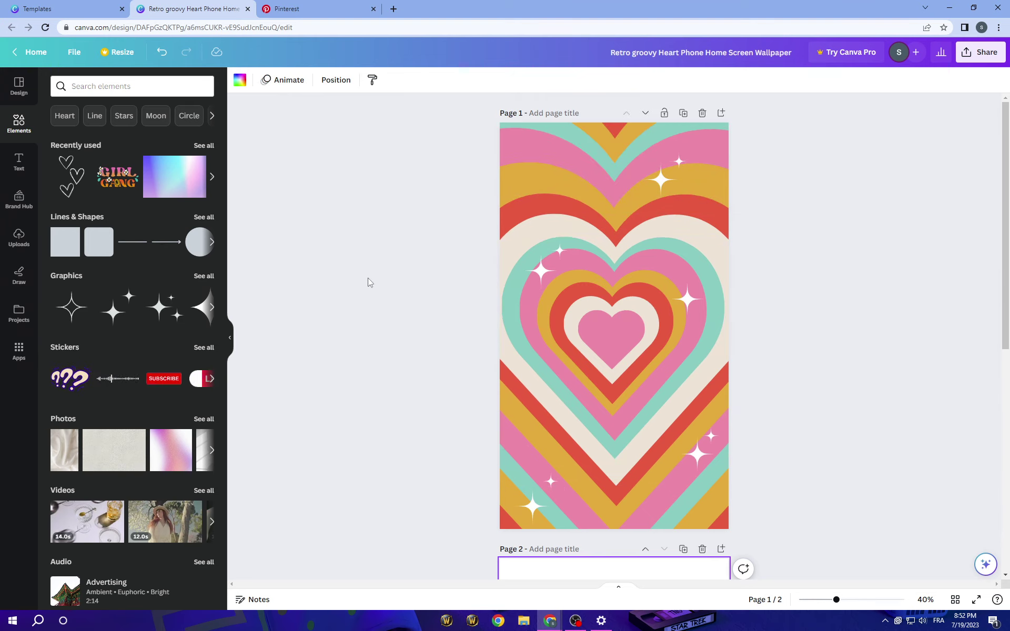
{"action": "left_click", "coordinate": [204, 217]}
{"action": "scroll", "coordinate": [203, 394], "scroll_direction": "down", "scroll_amount": 2}
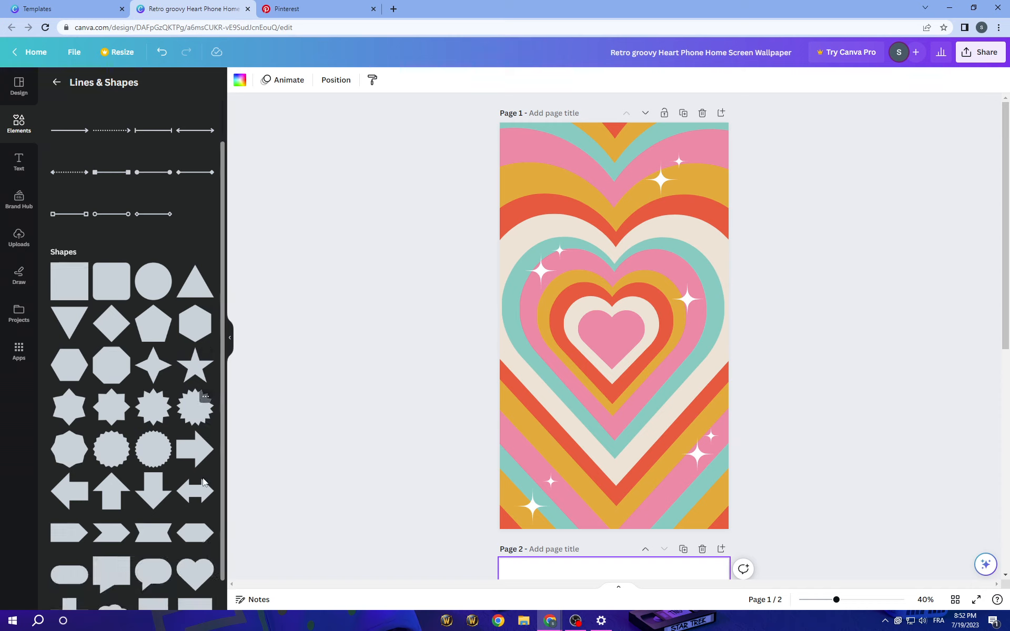
{"action": "scroll", "coordinate": [204, 483], "scroll_direction": "down", "scroll_amount": 3}
{"action": "scroll", "coordinate": [522, 508], "scroll_direction": "down", "scroll_amount": 5}
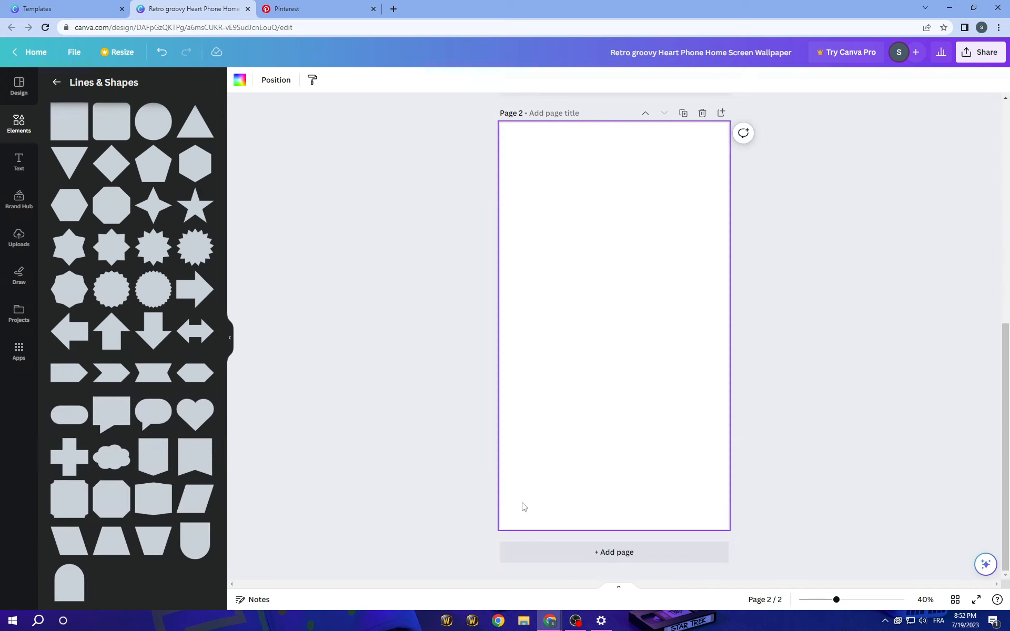
Place a heart shape centred on page 2 and duplicate it on top of itself.
{"action": "left_click", "coordinate": [195, 415]}
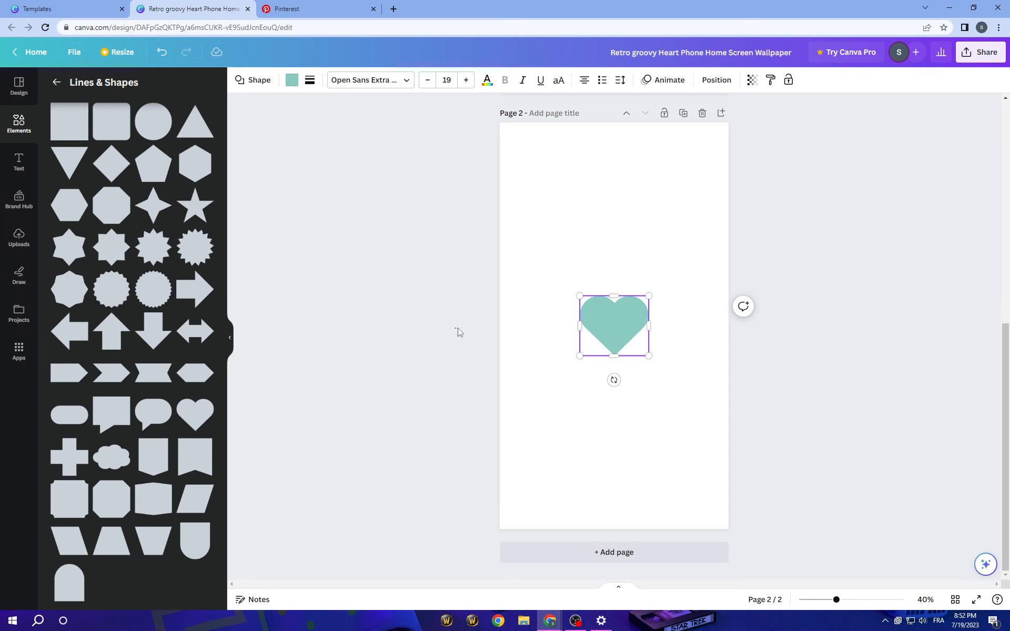
{"action": "left_click_drag", "start_coordinate": [606, 323], "coordinate": [605, 317]}
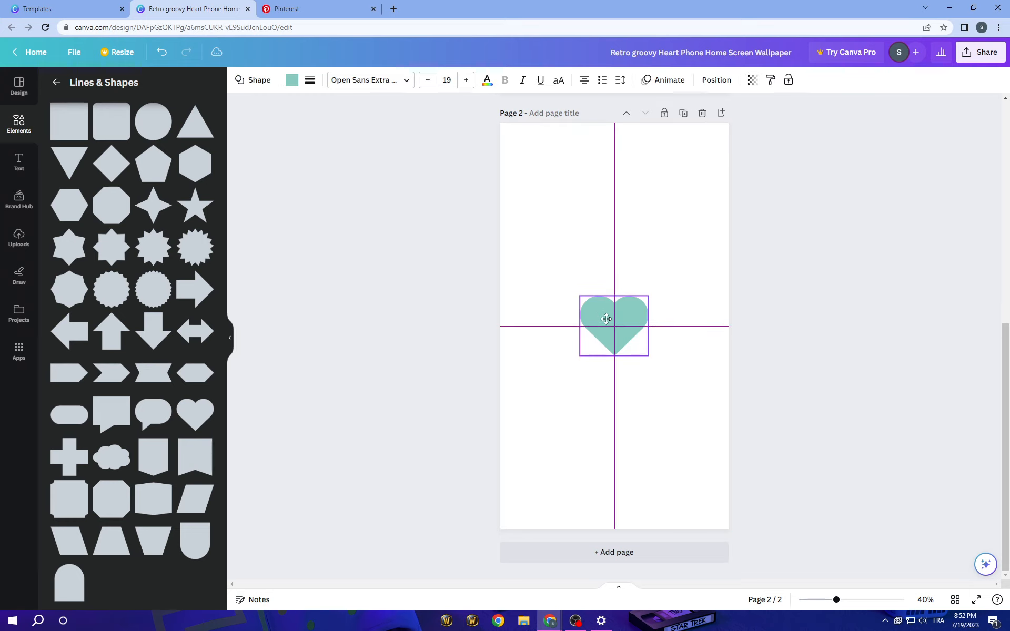
{"action": "left_click", "coordinate": [409, 334]}
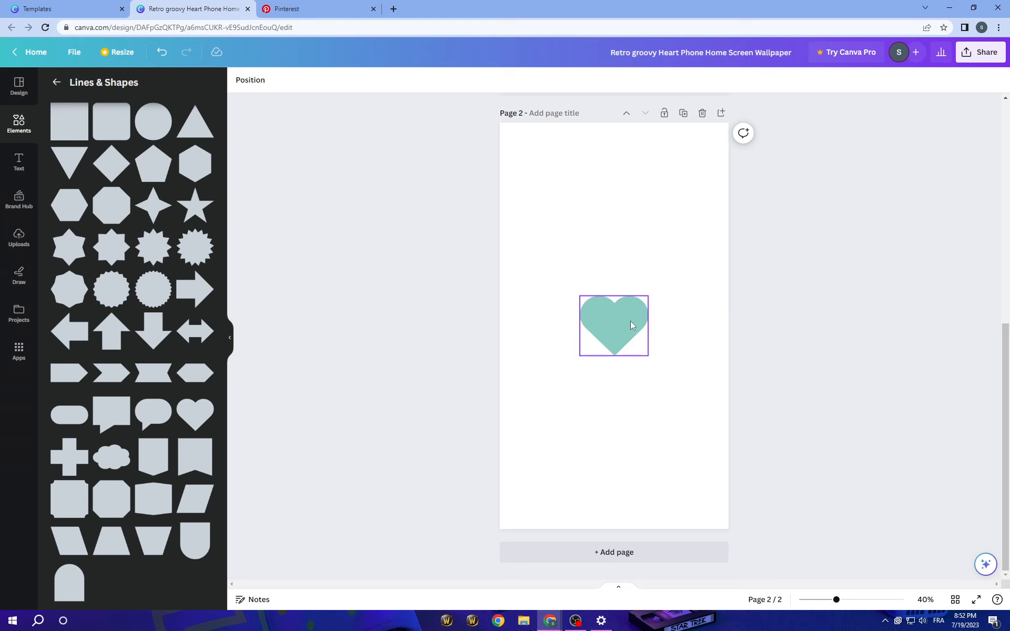
{"action": "left_click", "coordinate": [614, 323]}
{"action": "left_click", "coordinate": [597, 271]}
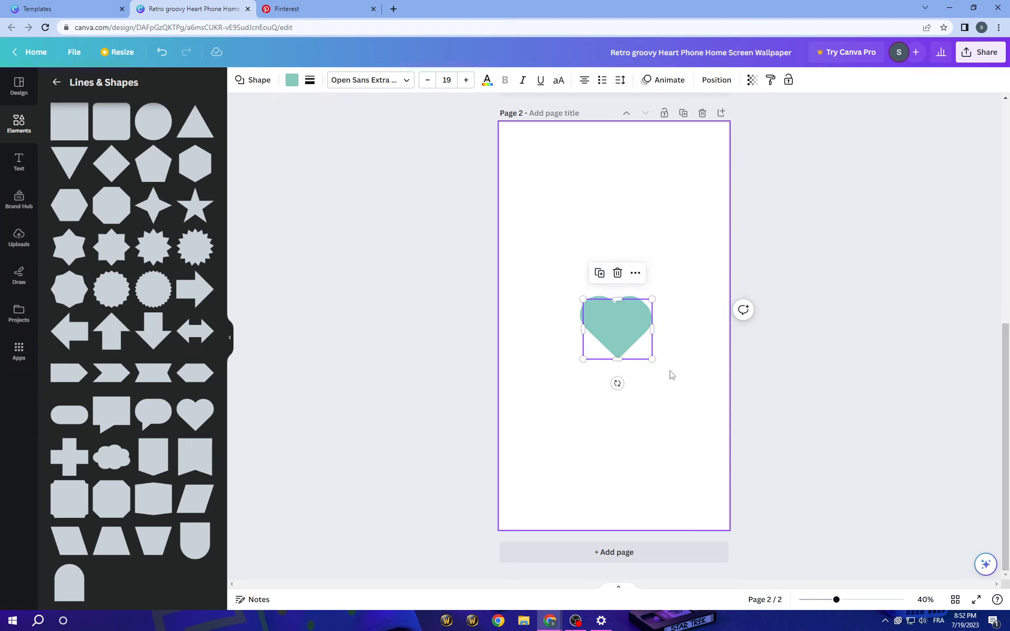
{"action": "left_click_drag", "start_coordinate": [627, 341], "coordinate": [623, 337]}
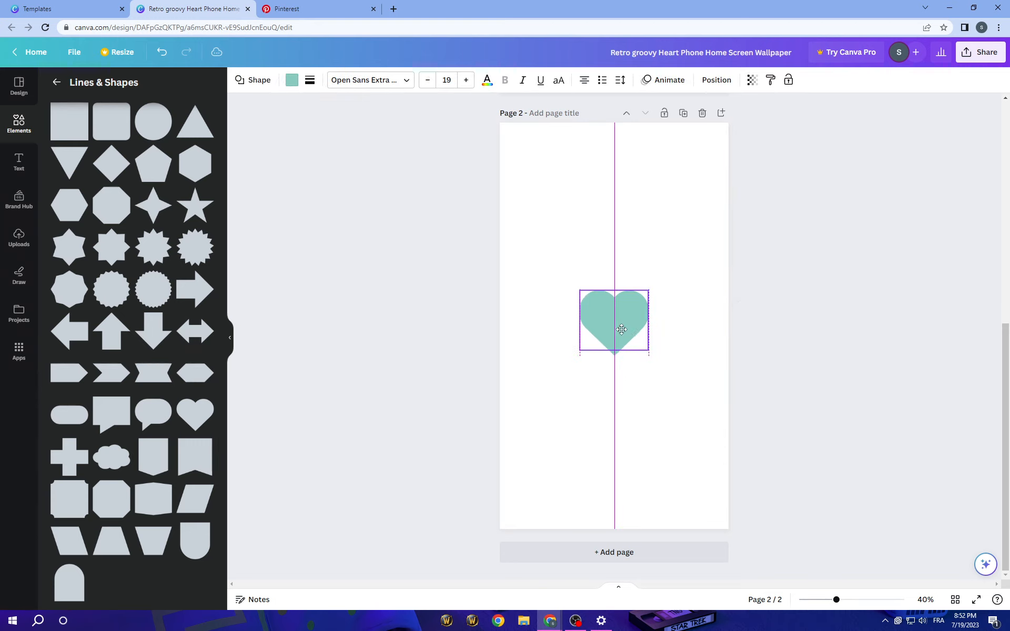
Make the copied heart pink and move it down below the original.
{"action": "left_click", "coordinate": [292, 80]}
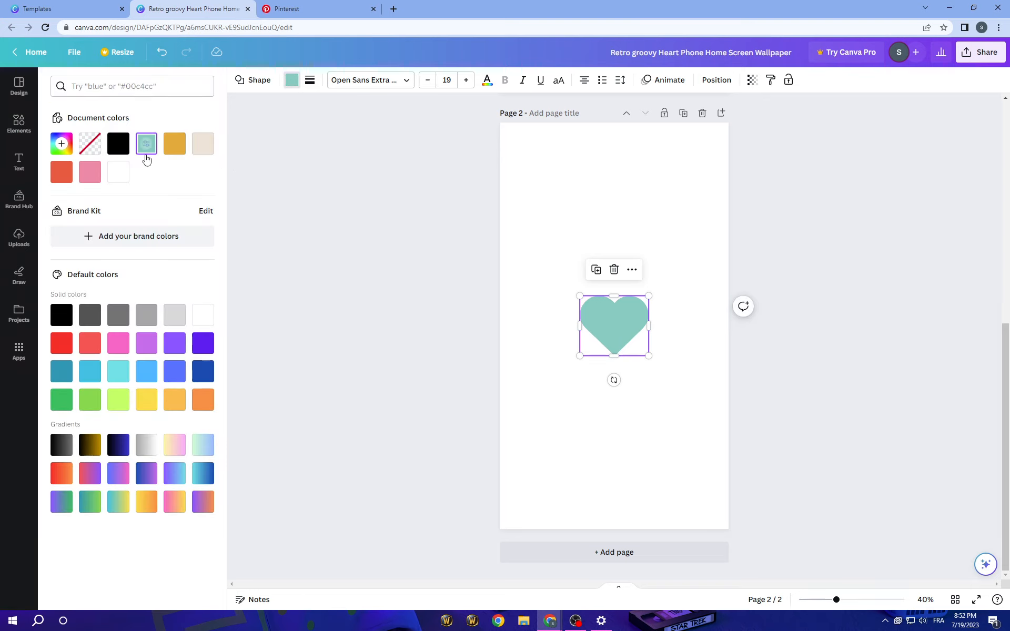
{"action": "left_click", "coordinate": [90, 172]}
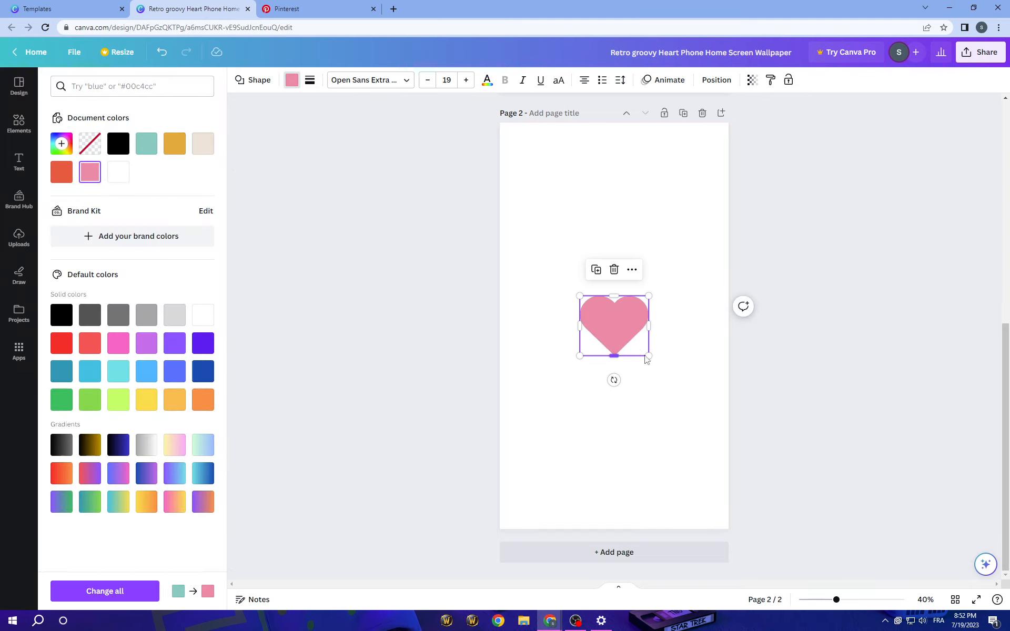
{"action": "left_click_drag", "start_coordinate": [625, 338], "coordinate": [633, 468]}
Enlarge the teal heart until it covers the whole page and centre it.
{"action": "left_click", "coordinate": [615, 328]}
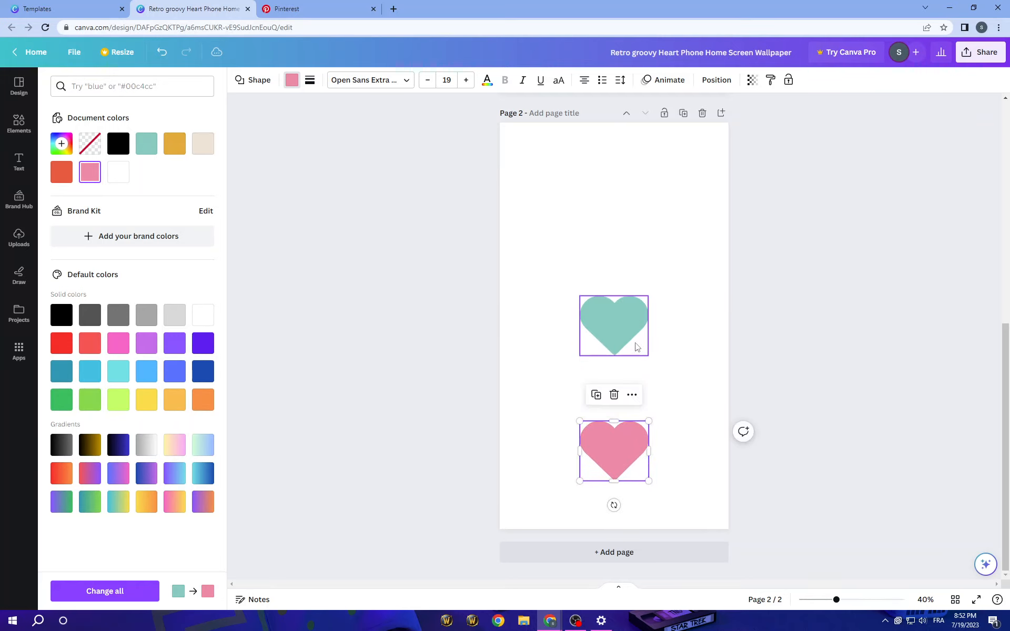
{"action": "mouse_move", "coordinate": [650, 357]}
{"action": "left_mouse_down"}
{"action": "mouse_move", "coordinate": [948, 580]}
{"action": "mouse_move", "coordinate": [731, 450]}
{"action": "left_mouse_up"}
{"action": "left_click_drag", "start_coordinate": [772, 487], "coordinate": [976, 584]}
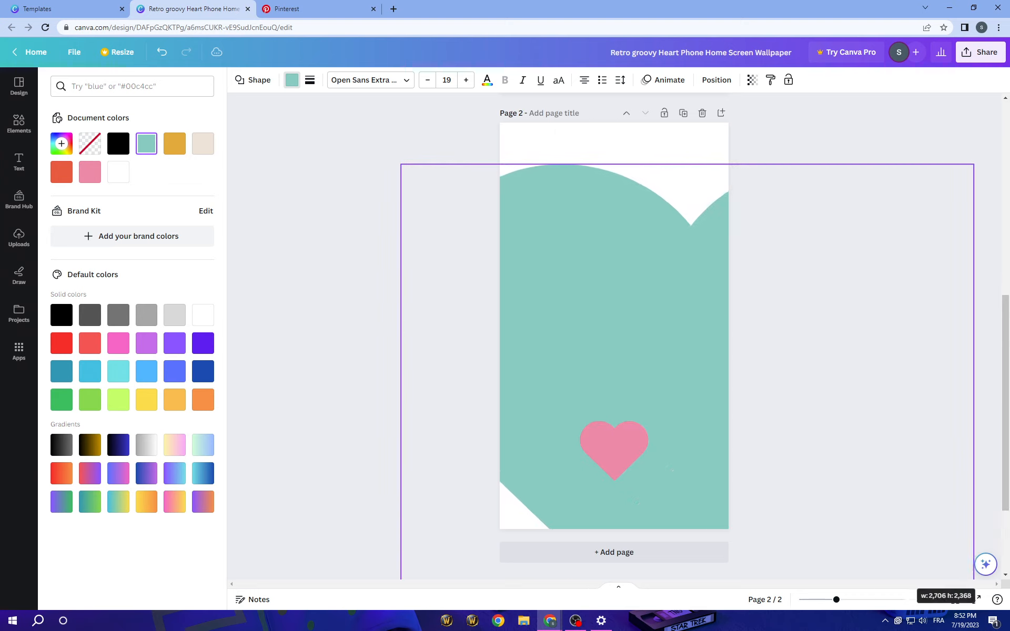
{"action": "left_click_drag", "start_coordinate": [730, 466], "coordinate": [645, 376]}
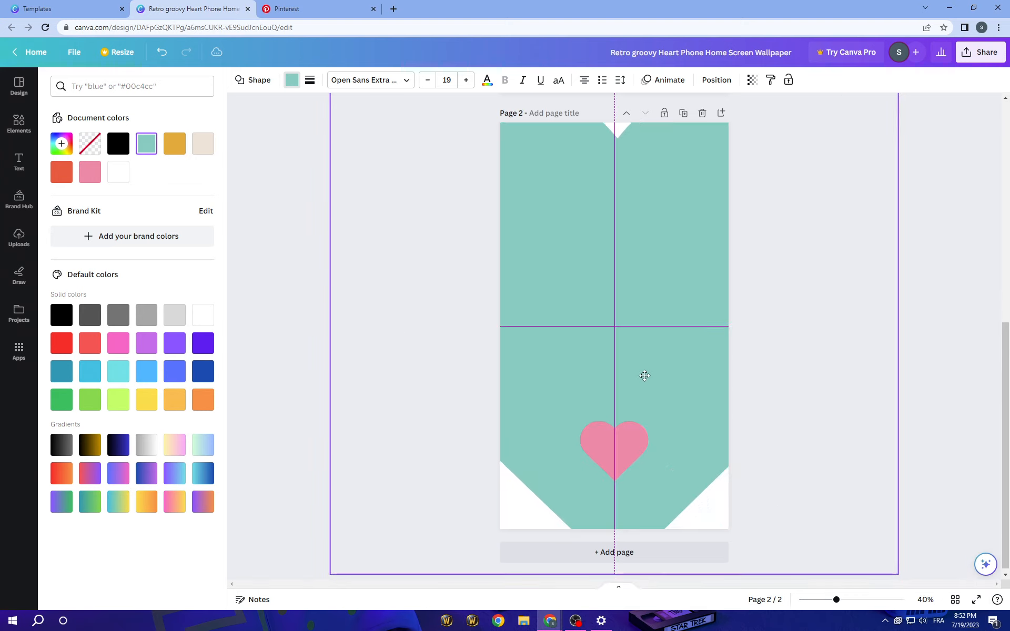
{"action": "scroll", "coordinate": [525, 264], "scroll_direction": "up", "scroll_amount": 3}
{"action": "scroll", "coordinate": [525, 265], "scroll_direction": "down", "scroll_amount": 2}
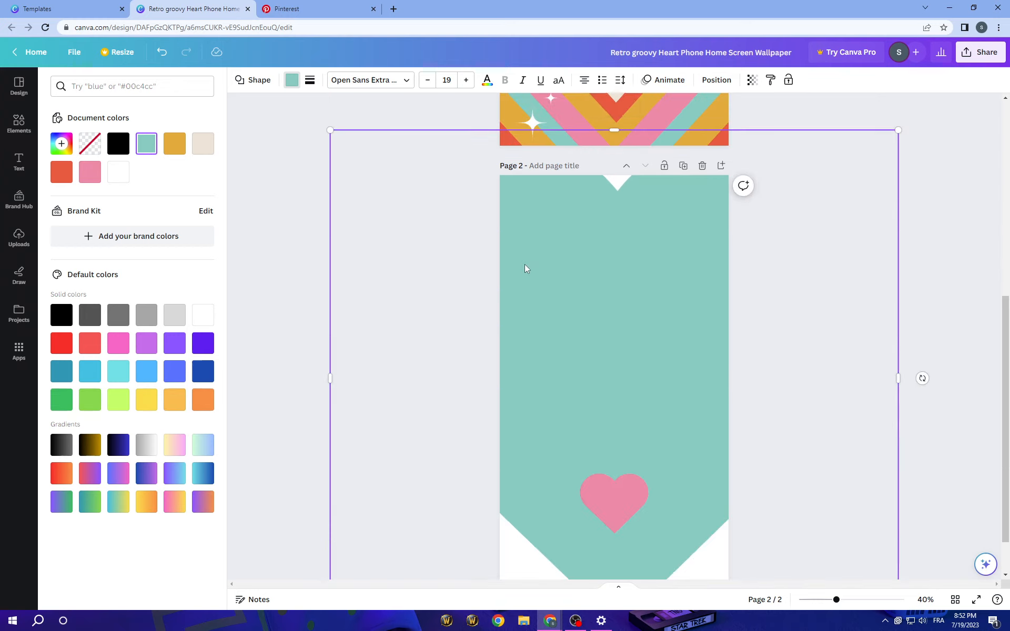
{"action": "scroll", "coordinate": [679, 419], "scroll_direction": "down", "scroll_amount": 2}
{"action": "scroll", "coordinate": [628, 391], "scroll_direction": "up", "scroll_amount": 3}
{"action": "scroll", "coordinate": [628, 389], "scroll_direction": "up", "scroll_amount": 3}
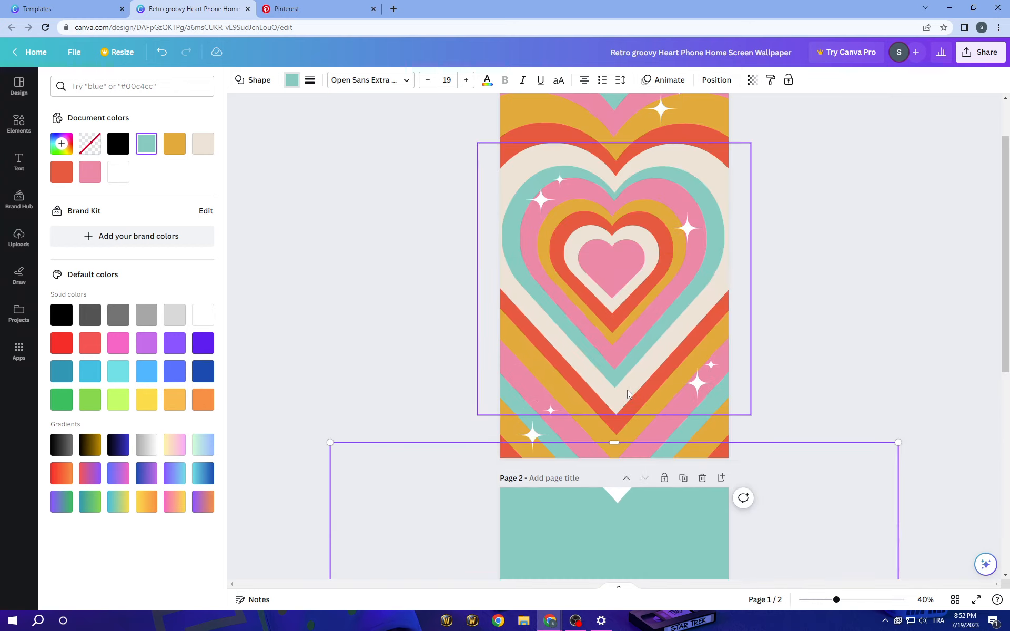
{"action": "scroll", "coordinate": [627, 391], "scroll_direction": "up", "scroll_amount": 2}
{"action": "scroll", "coordinate": [628, 390], "scroll_direction": "down", "scroll_amount": 3}
{"action": "scroll", "coordinate": [627, 390], "scroll_direction": "down", "scroll_amount": 2}
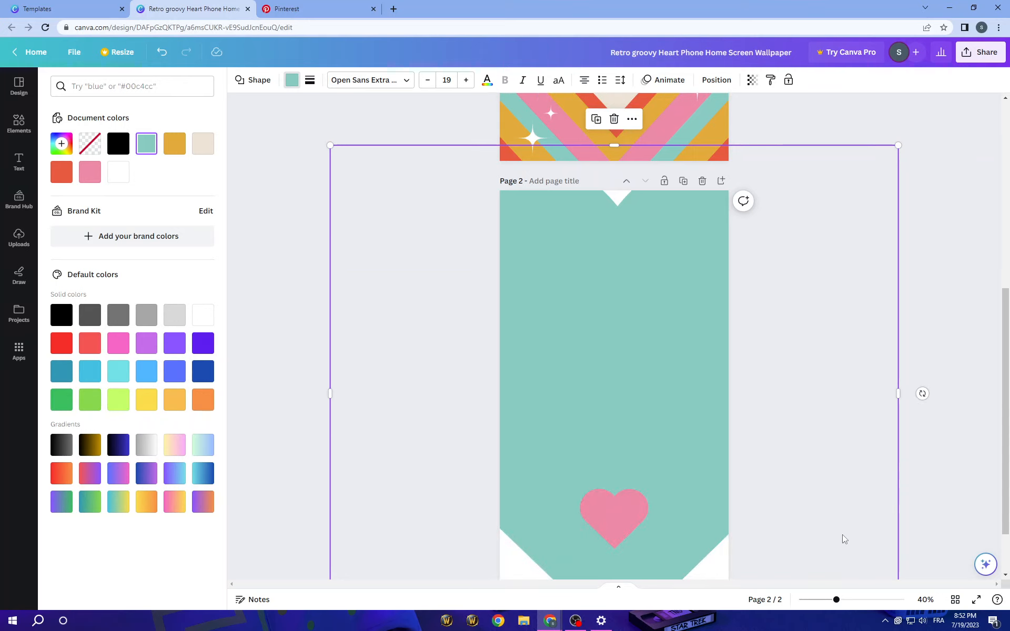
{"action": "scroll", "coordinate": [842, 535], "scroll_direction": "down", "scroll_amount": 2}
{"action": "key", "text": "Delete"}
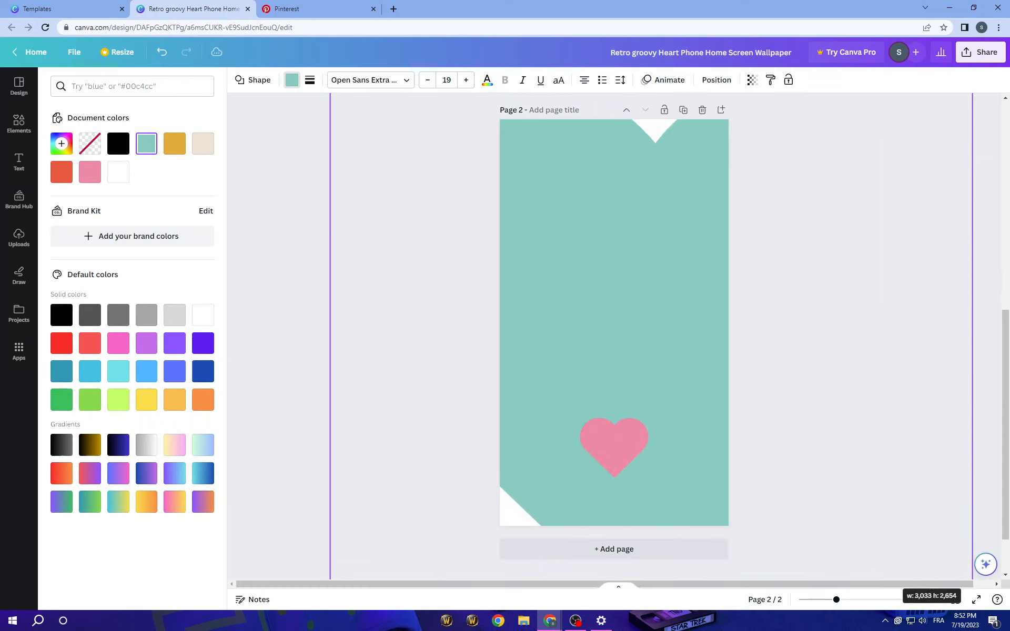
{"action": "left_click", "coordinate": [710, 418]}
{"action": "left_click_drag", "start_coordinate": [669, 395], "coordinate": [659, 399]}
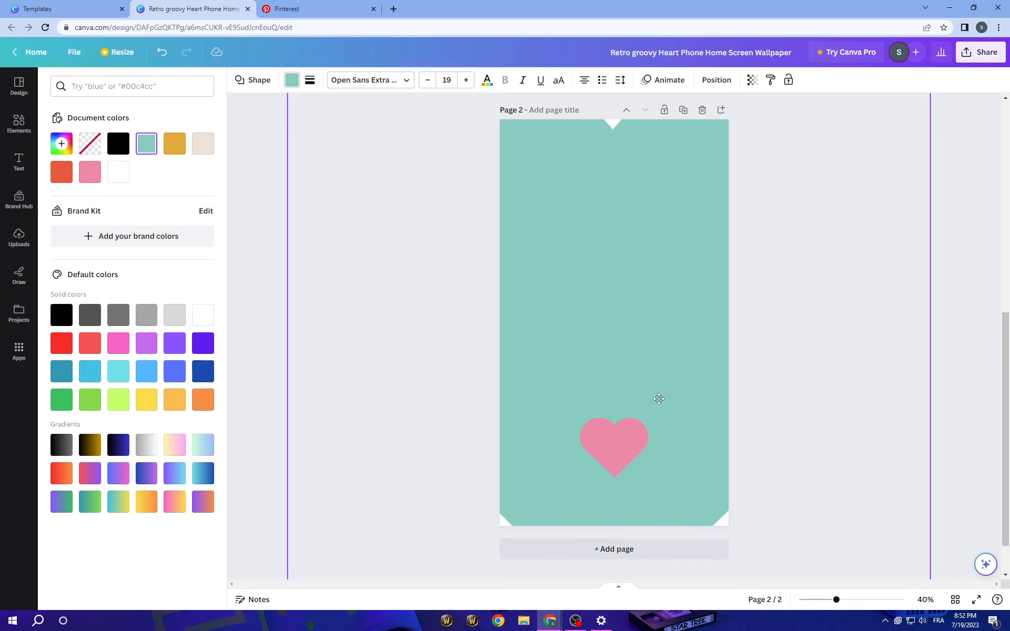
Enlarge the pink heart a little and turn the large background heart black.
{"action": "left_click", "coordinate": [619, 449]}
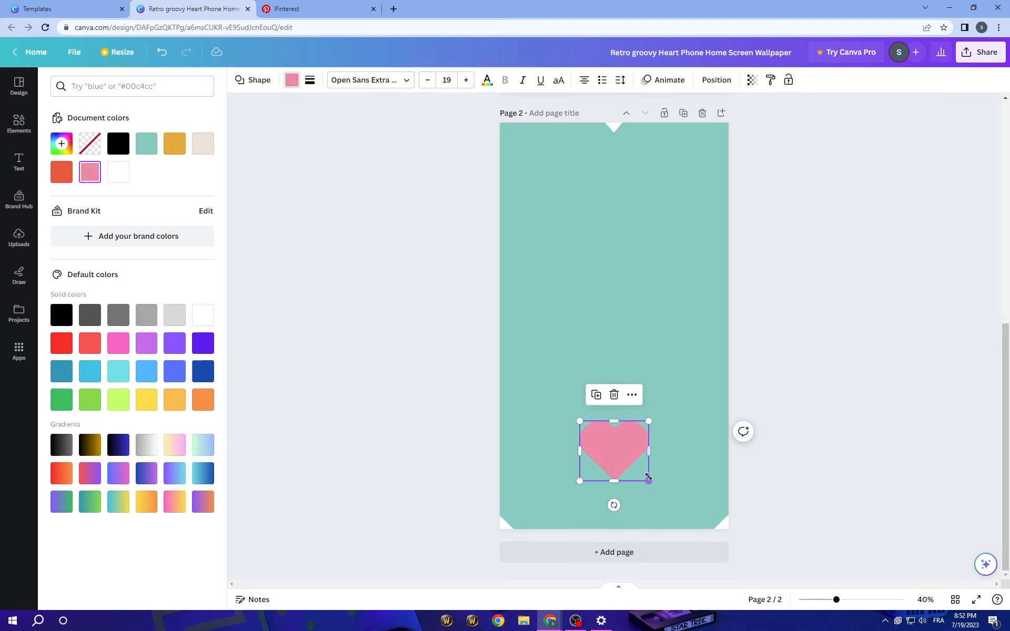
{"action": "left_click_drag", "start_coordinate": [648, 477], "coordinate": [913, 587]}
{"action": "left_click", "coordinate": [553, 237]}
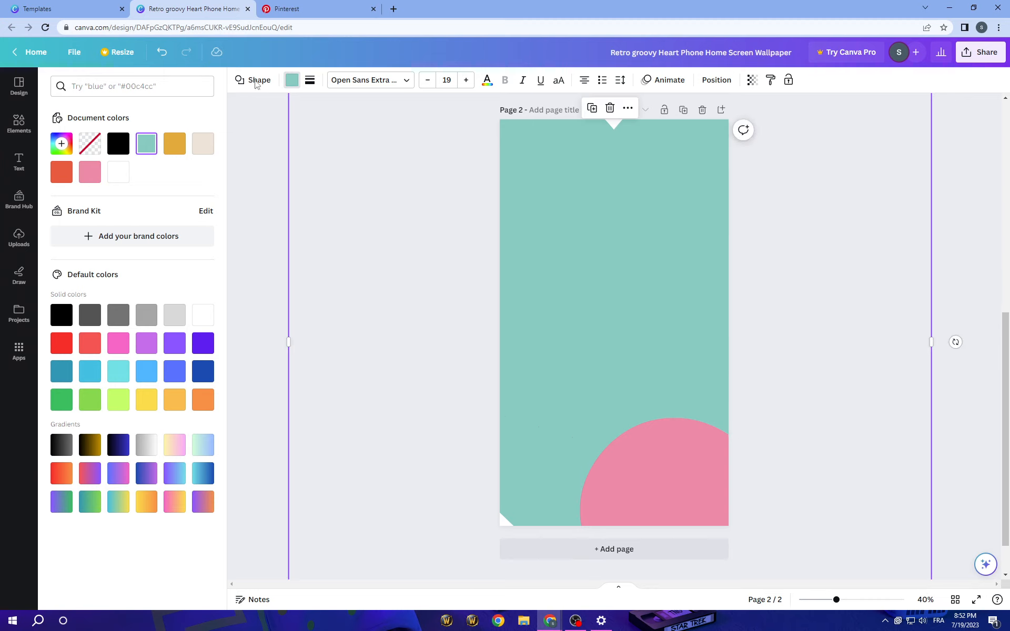
{"action": "left_click", "coordinate": [291, 80]}
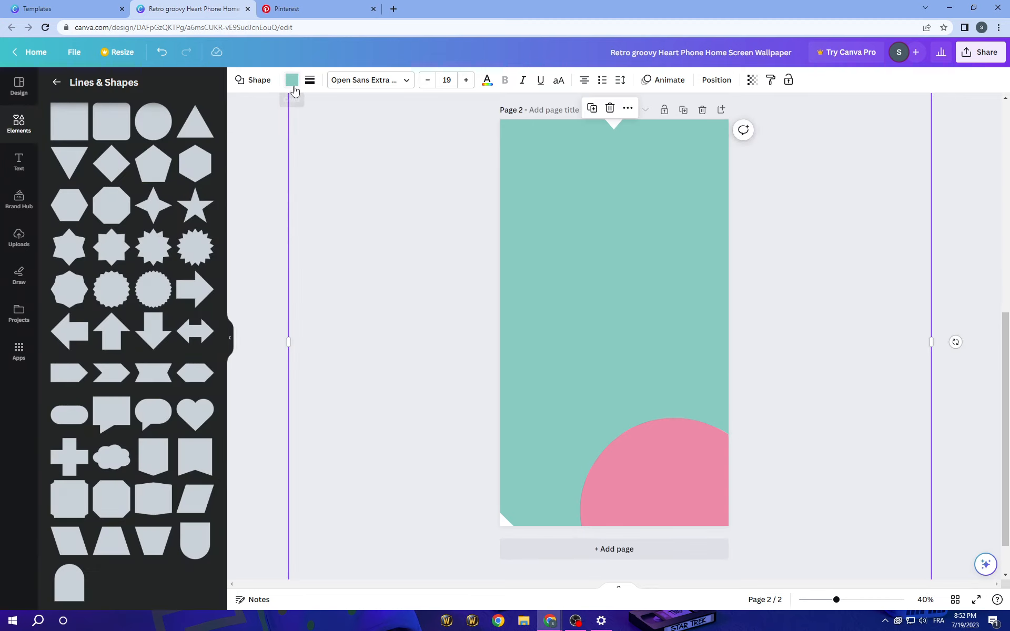
{"action": "left_click", "coordinate": [291, 80]}
{"action": "left_click", "coordinate": [61, 315]}
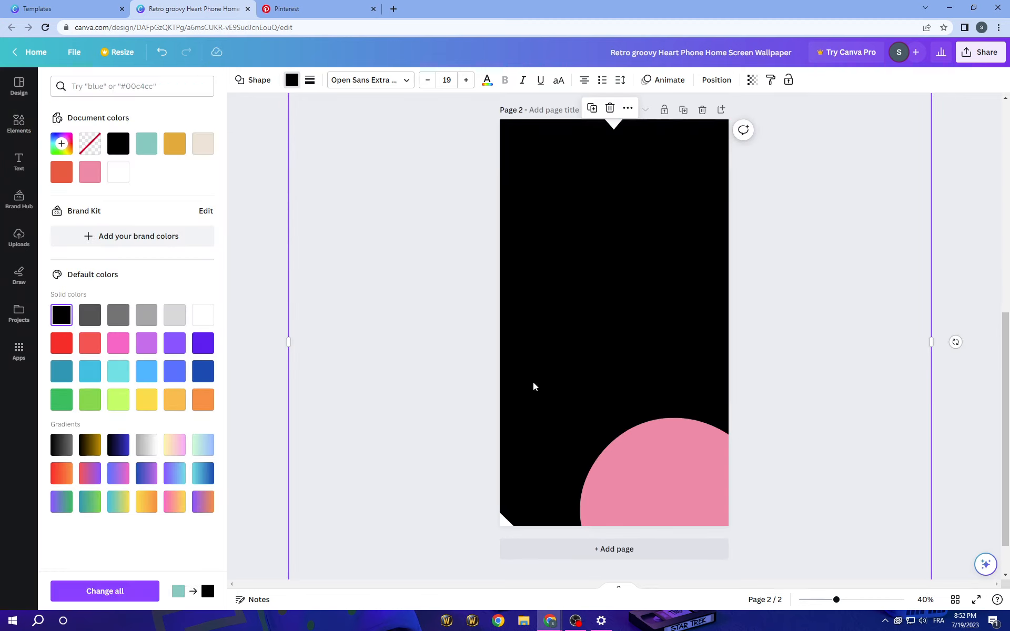
{"action": "left_click_drag", "start_coordinate": [663, 485], "coordinate": [656, 466]}
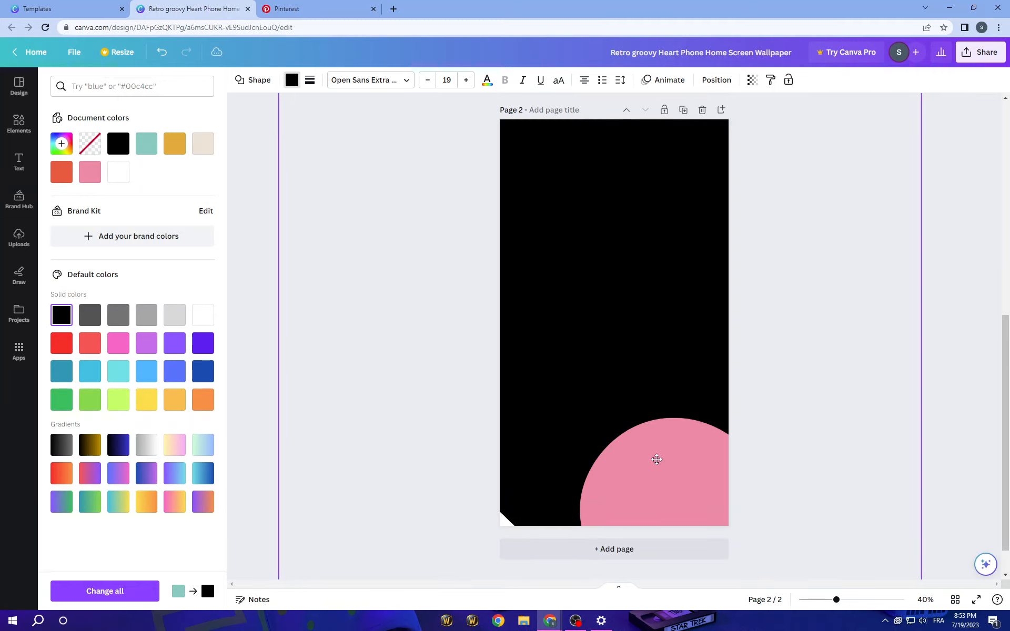
{"action": "left_click", "coordinate": [690, 450]}
{"action": "left_click_drag", "start_coordinate": [663, 476], "coordinate": [673, 481]}
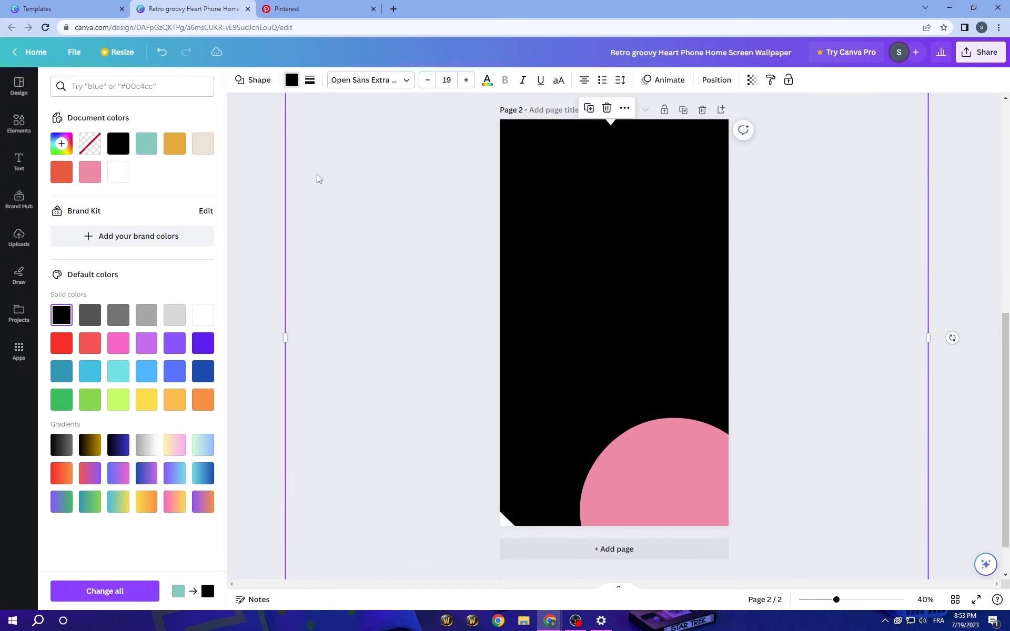
{"action": "left_click", "coordinate": [162, 55]}
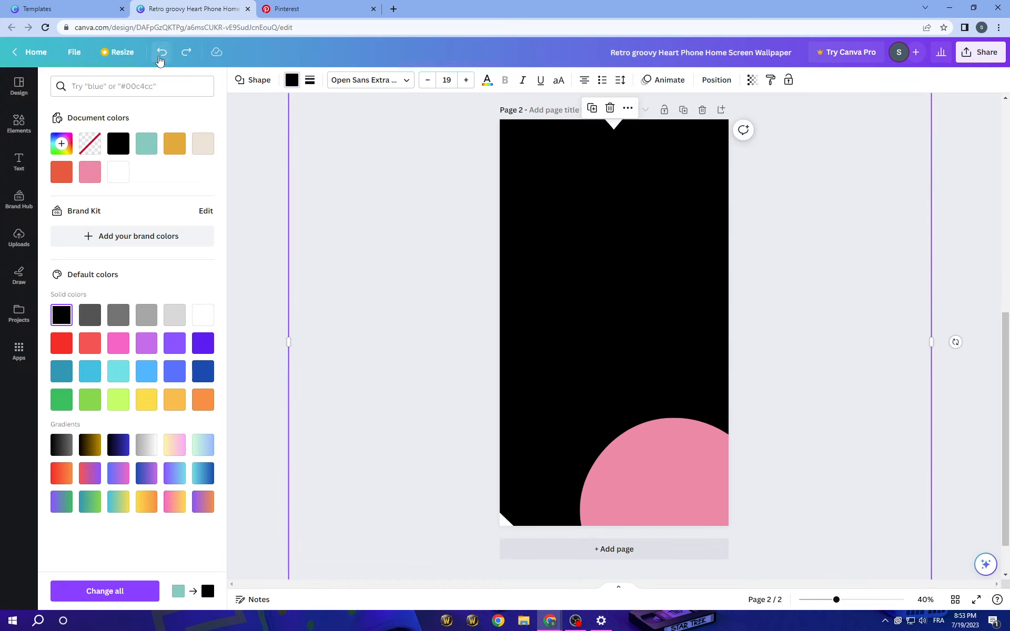
Move the pink heart up and enlarge it to fill the page, centred over the black heart.
{"action": "left_click", "coordinate": [683, 475]}
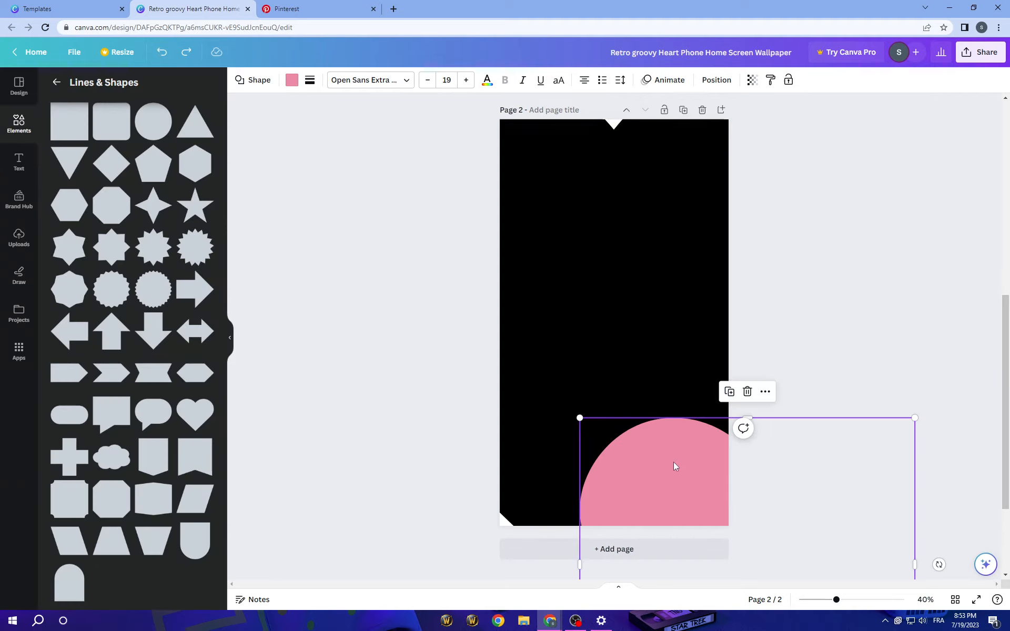
{"action": "left_click_drag", "start_coordinate": [674, 462], "coordinate": [535, 233]}
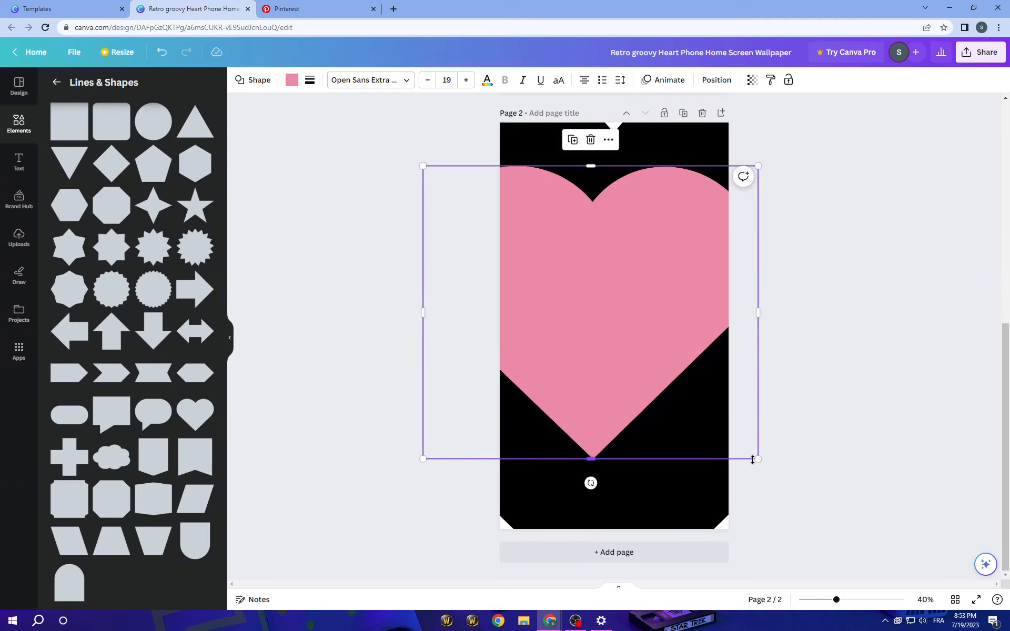
{"action": "left_click_drag", "start_coordinate": [752, 459], "coordinate": [916, 555]}
{"action": "left_click_drag", "start_coordinate": [668, 458], "coordinate": [552, 351]}
{"action": "key", "text": "Right"}
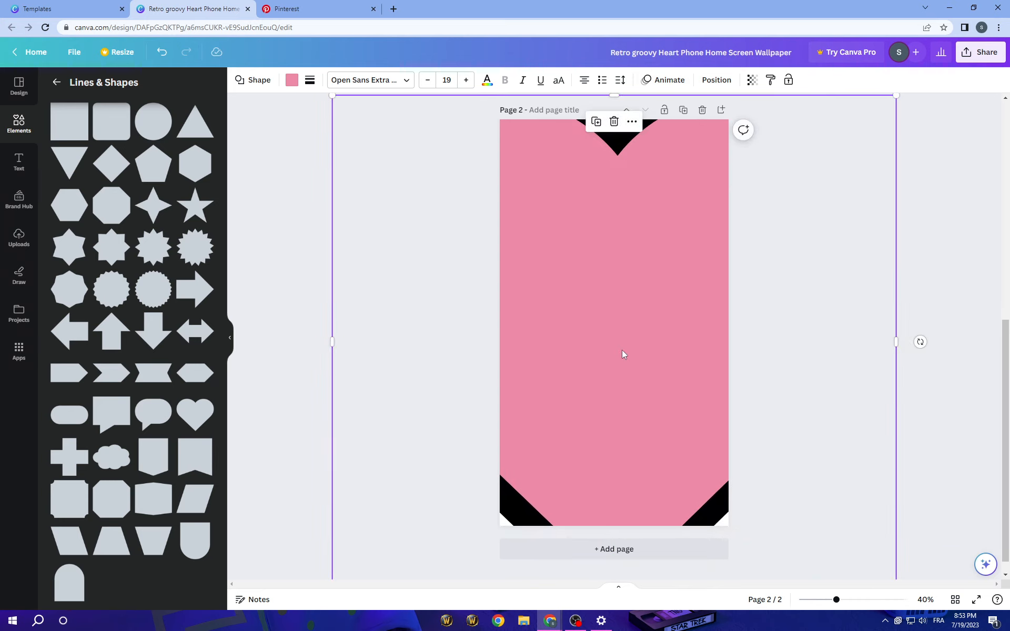
{"action": "left_click_drag", "start_coordinate": [621, 355], "coordinate": [619, 352]}
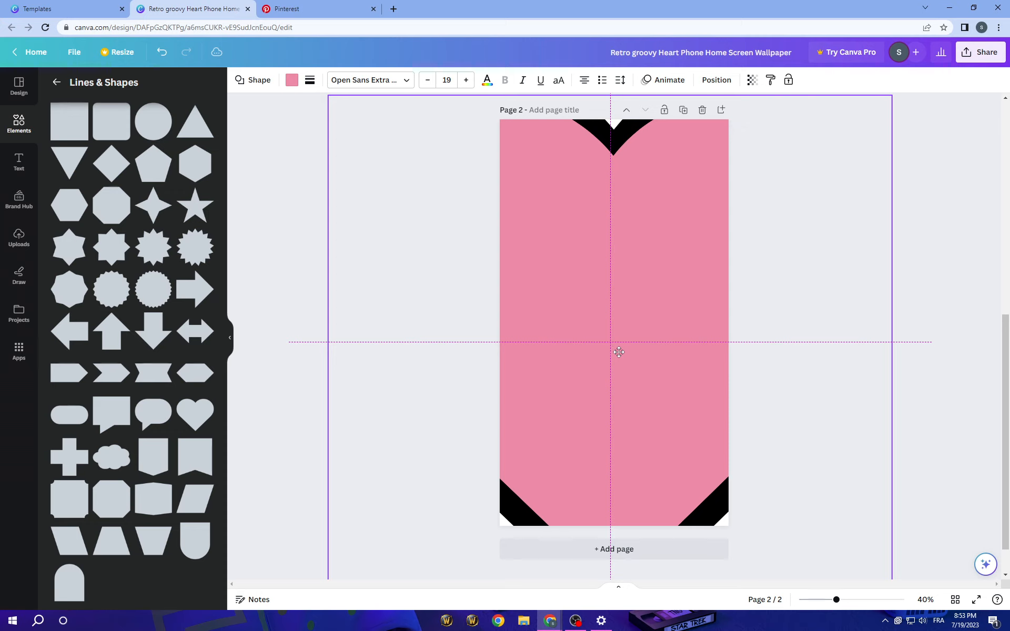
{"action": "left_click_drag", "start_coordinate": [620, 356], "coordinate": [619, 356]}
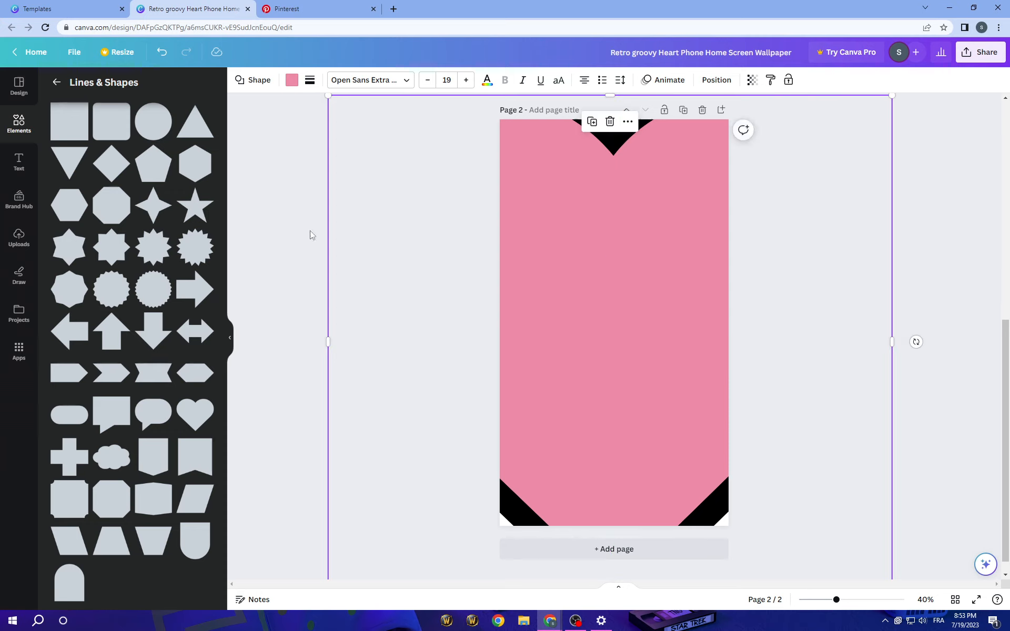
Add a new white heart and enlarge it to cover most of page 2.
{"action": "left_click", "coordinate": [195, 415]}
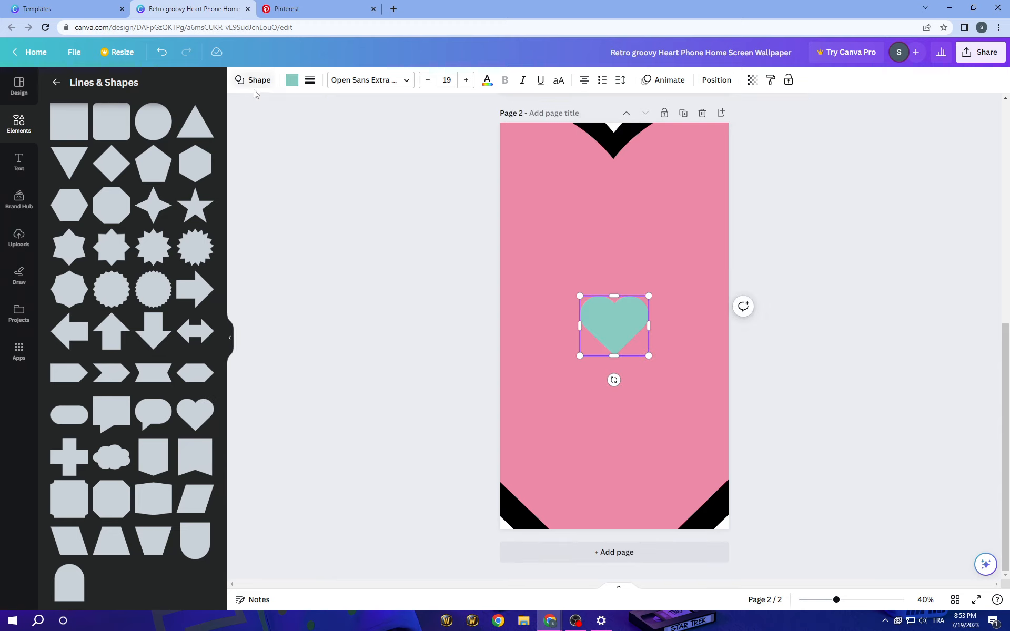
{"action": "left_click", "coordinate": [292, 80]}
{"action": "left_click", "coordinate": [118, 171]}
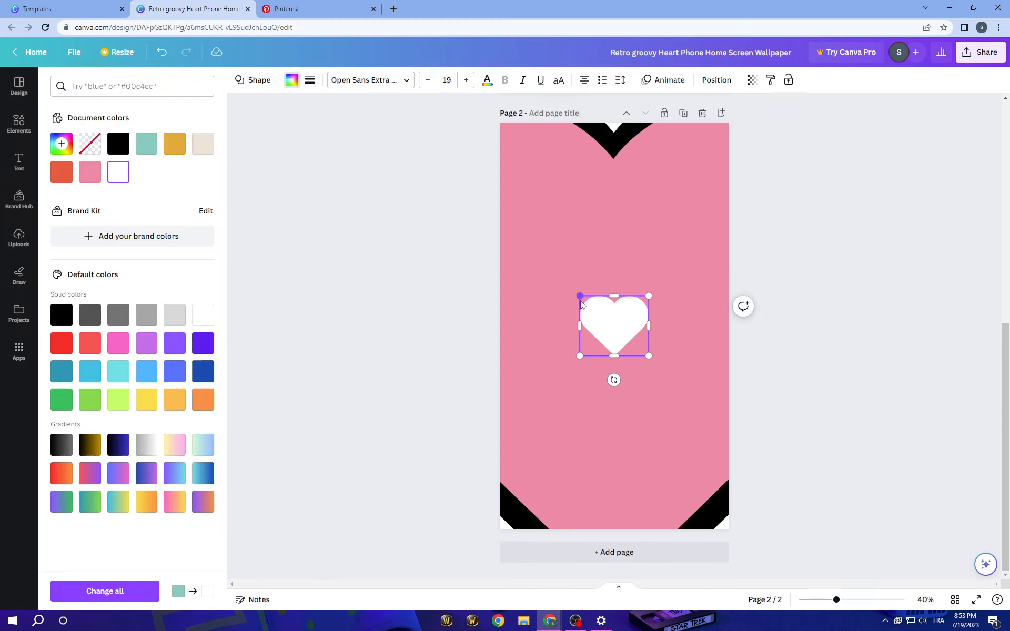
{"action": "left_click_drag", "start_coordinate": [647, 354], "coordinate": [874, 553]}
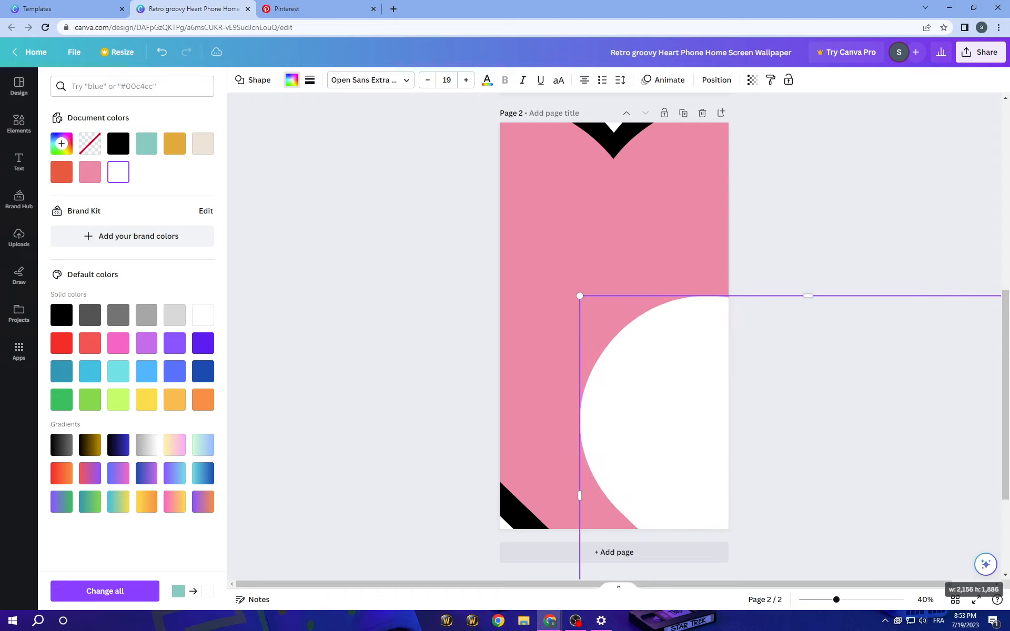
{"action": "left_click_drag", "start_coordinate": [683, 435], "coordinate": [483, 280]}
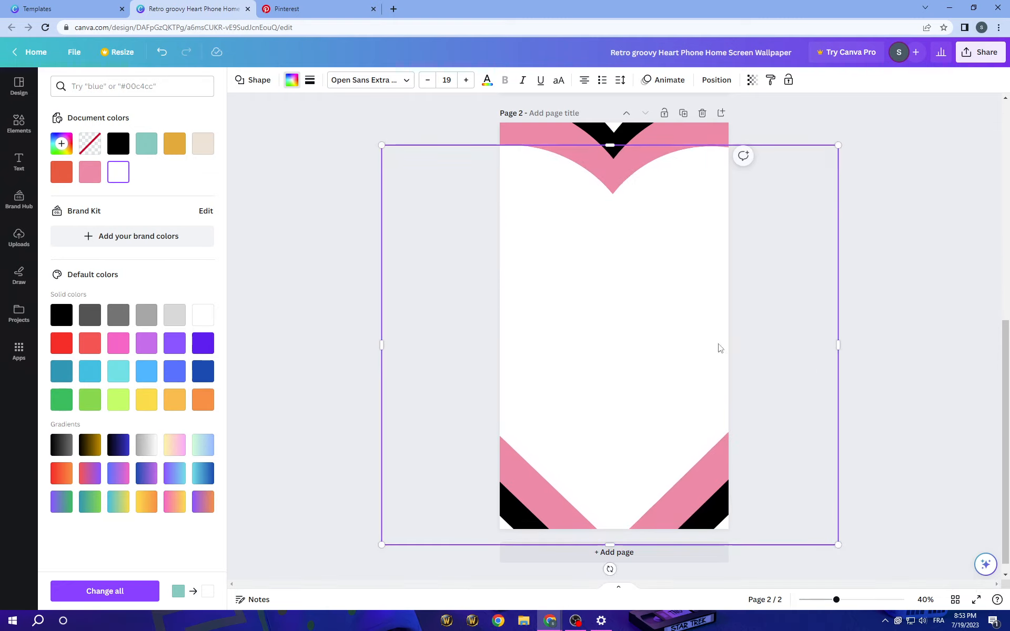
{"action": "left_click_drag", "start_coordinate": [837, 543], "coordinate": [927, 584]}
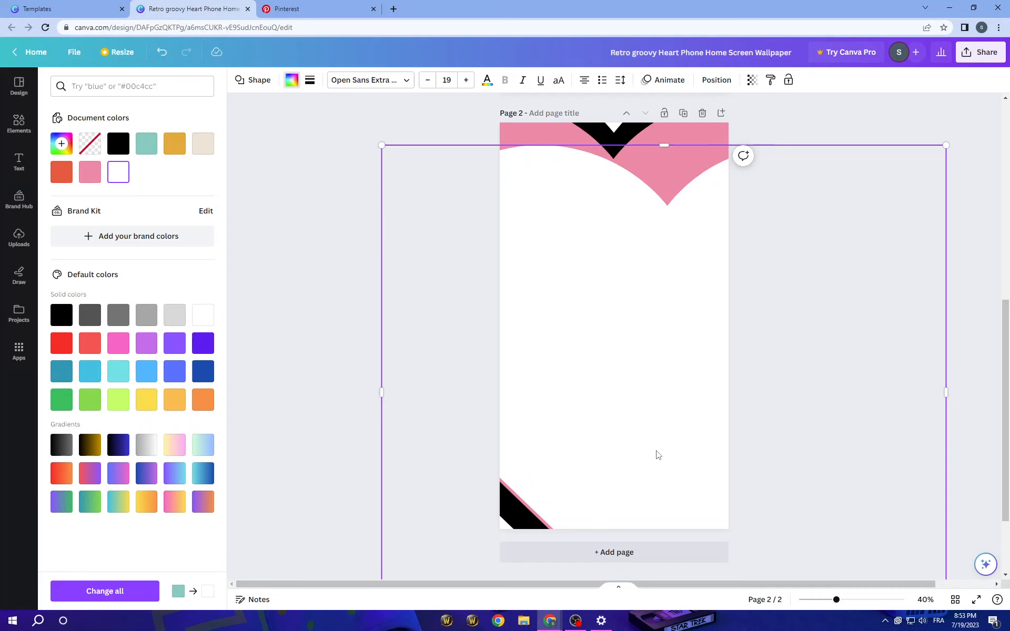
{"action": "left_click_drag", "start_coordinate": [659, 454], "coordinate": [593, 410]}
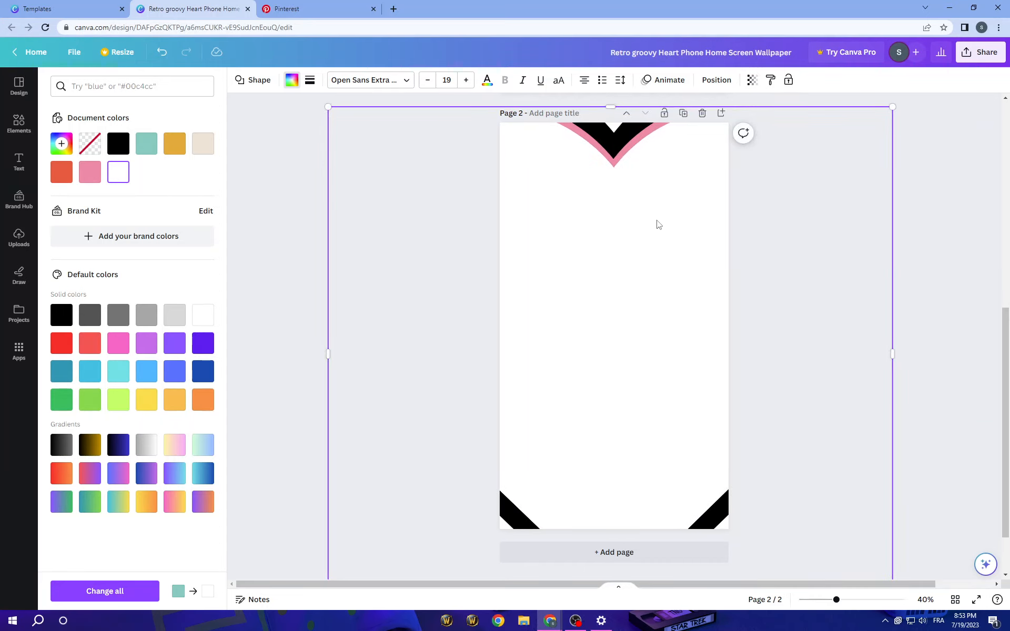
Fine-tune the white heart's size and centre it so pink and black bands frame the edges.
{"action": "left_click_drag", "start_coordinate": [894, 106], "coordinate": [868, 126]}
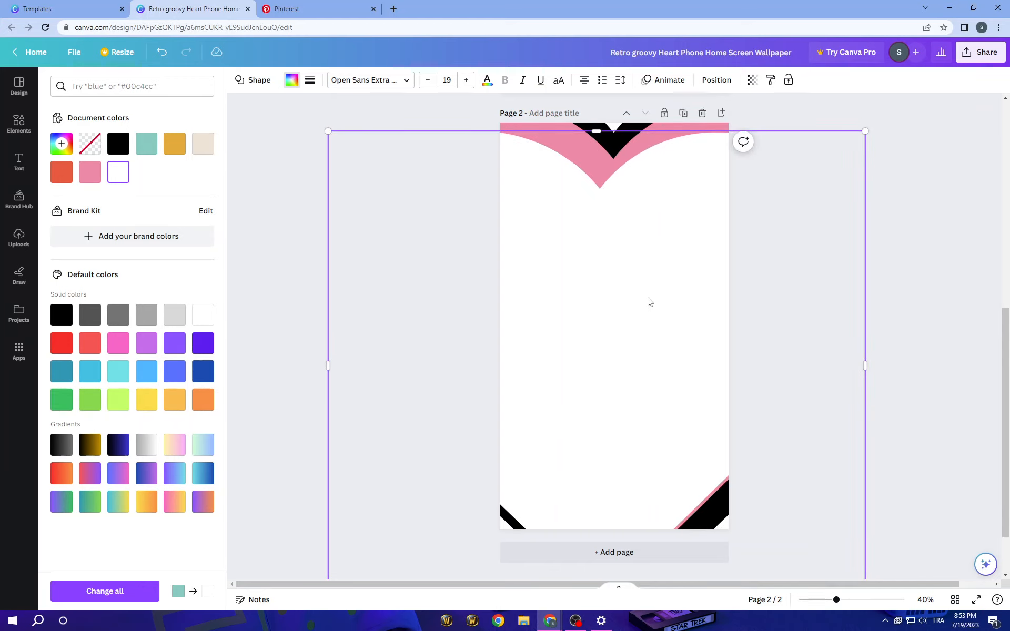
{"action": "left_click_drag", "start_coordinate": [651, 304], "coordinate": [662, 286]}
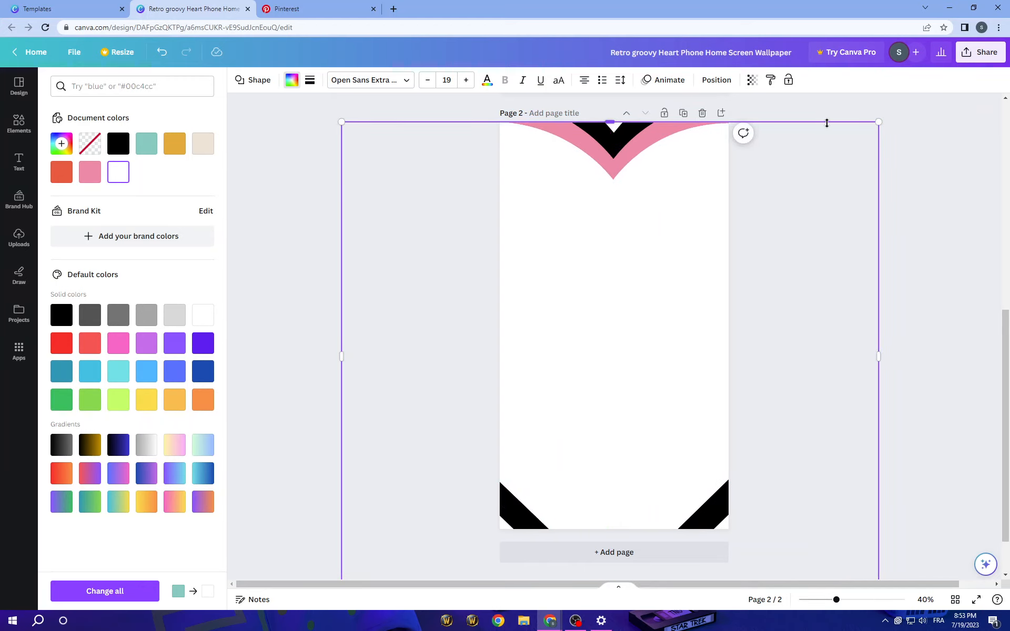
{"action": "left_click_drag", "start_coordinate": [879, 124], "coordinate": [833, 166]}
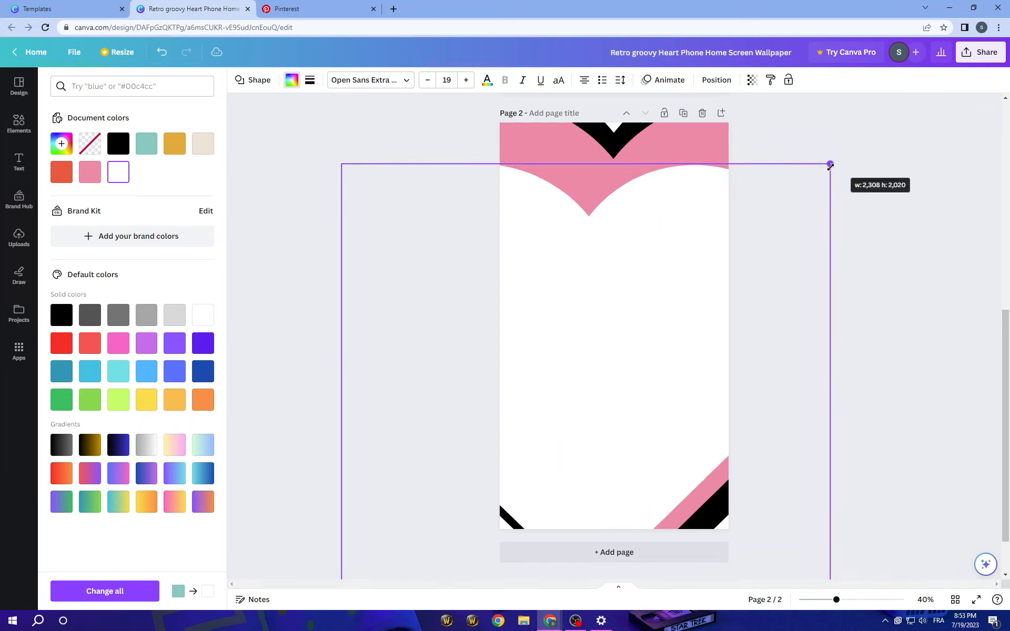
{"action": "left_click_drag", "start_coordinate": [679, 371], "coordinate": [705, 351]}
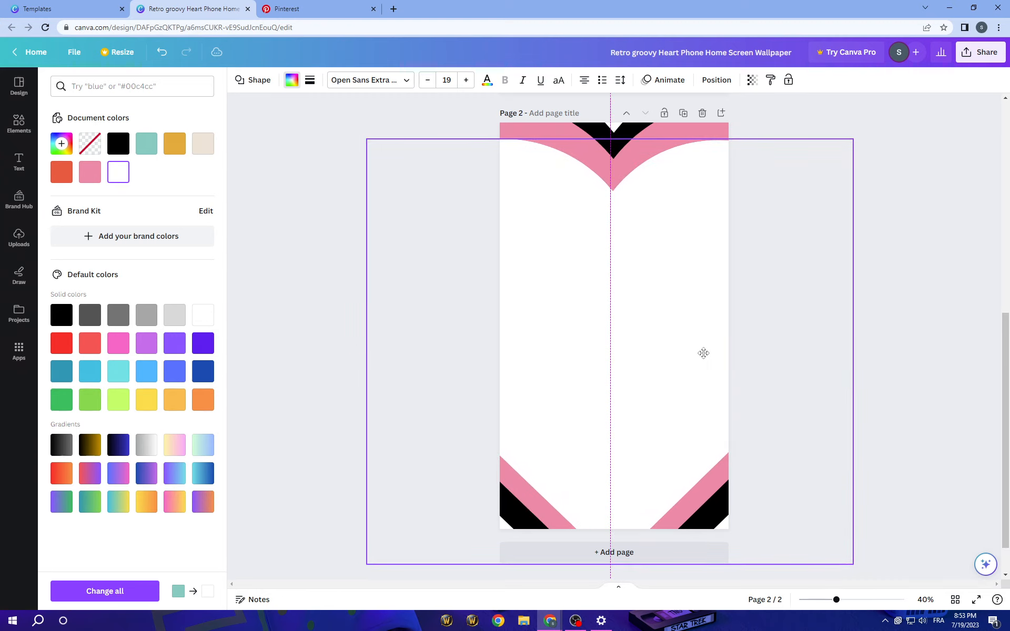
{"action": "left_click_drag", "start_coordinate": [854, 140], "coordinate": [871, 123]}
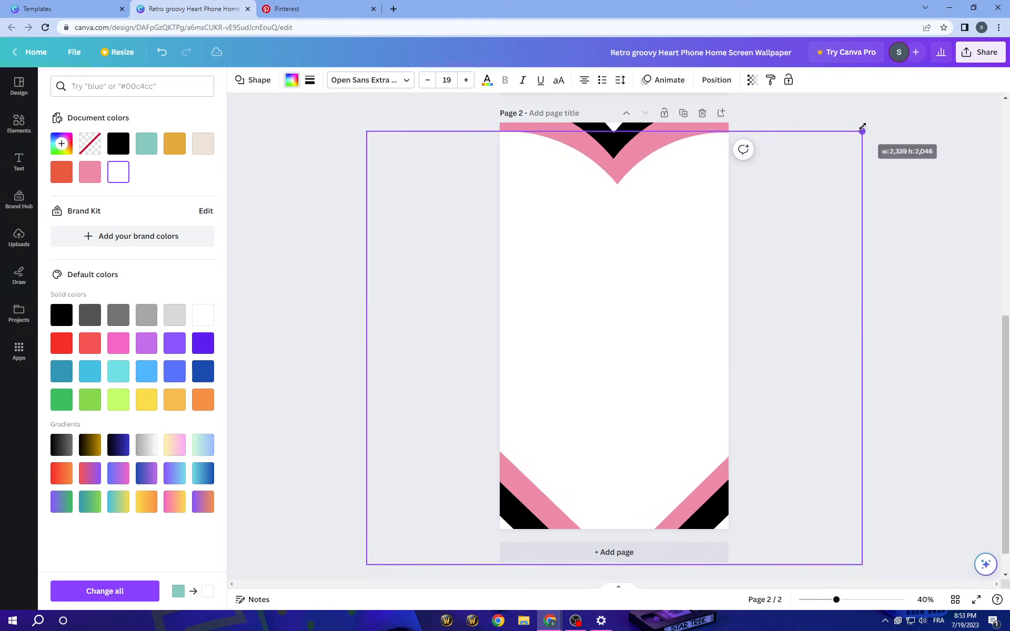
{"action": "left_click_drag", "start_coordinate": [625, 237], "coordinate": [622, 229]}
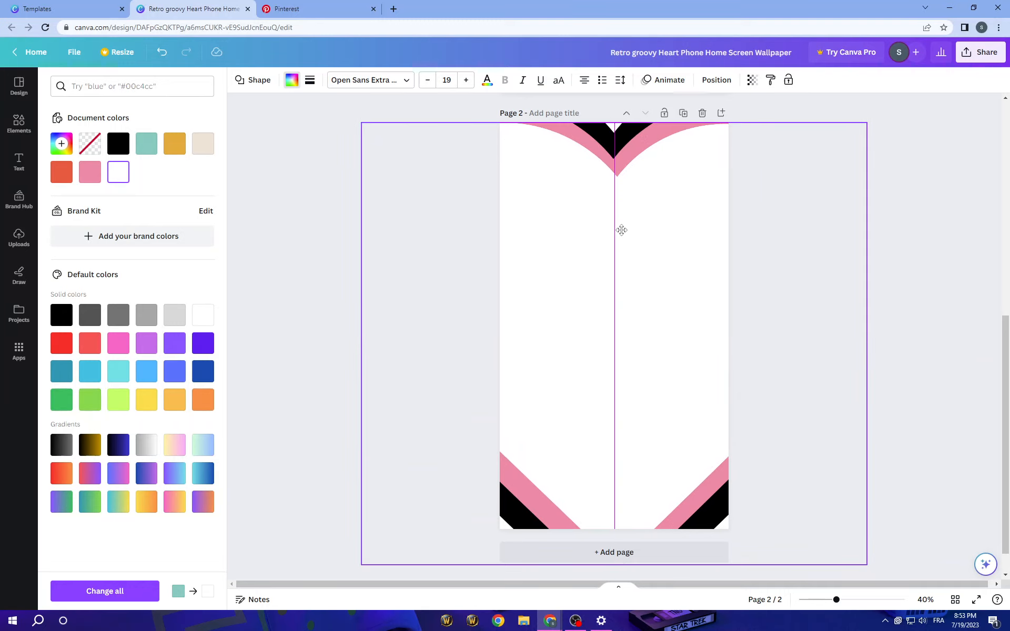
{"action": "scroll", "coordinate": [621, 229], "scroll_direction": "up", "scroll_amount": 5}
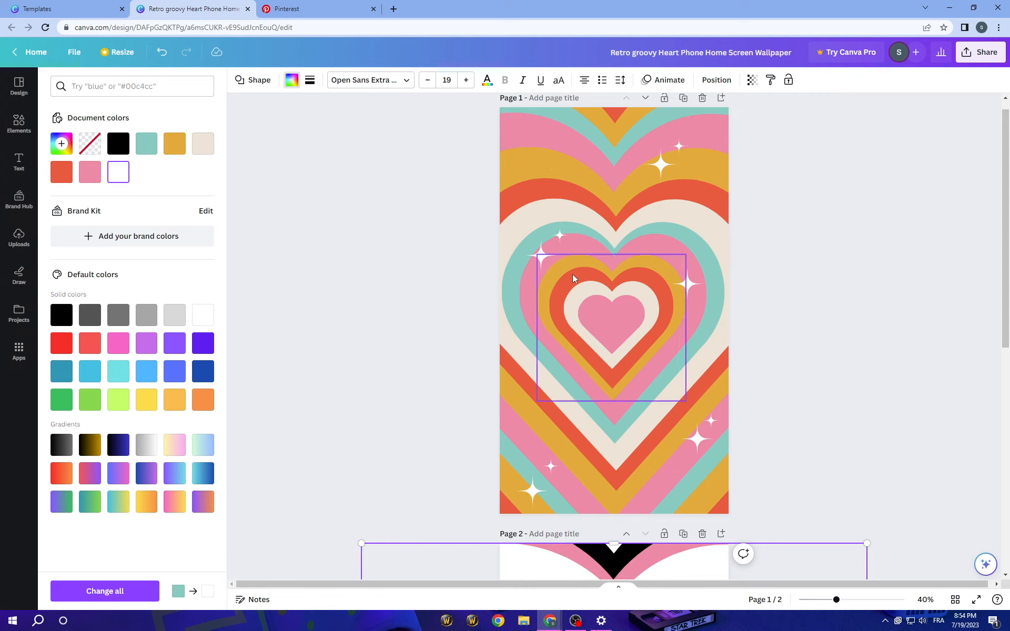
{"action": "scroll", "coordinate": [572, 274], "scroll_direction": "down", "scroll_amount": 5}
{"action": "scroll", "coordinate": [620, 276], "scroll_direction": "down", "scroll_amount": 3}
{"action": "scroll", "coordinate": [622, 276], "scroll_direction": "up", "scroll_amount": 2}
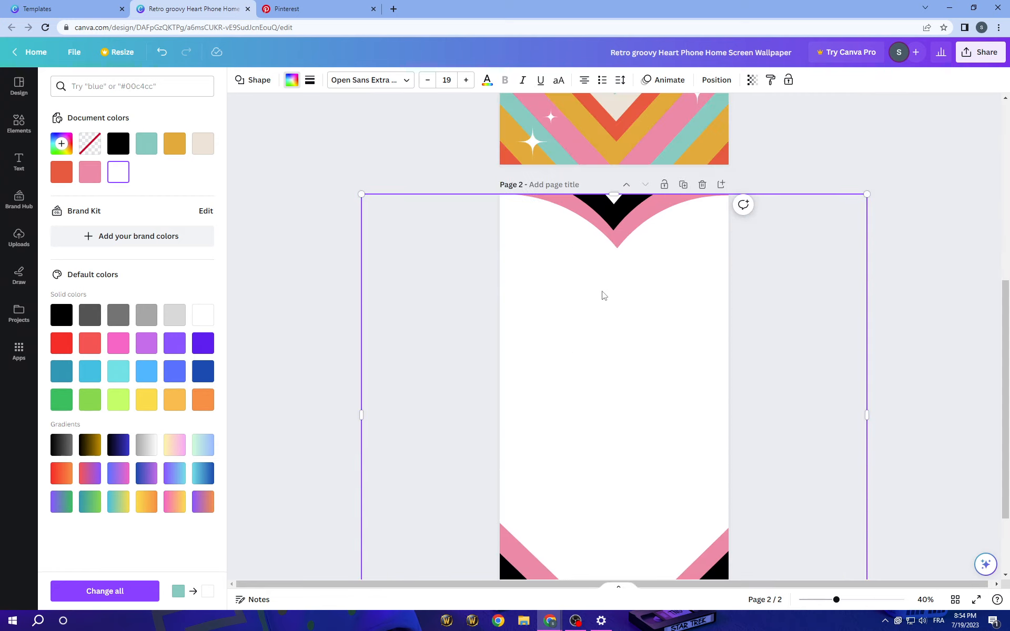
{"action": "scroll", "coordinate": [603, 296], "scroll_direction": "down", "scroll_amount": 3}
{"action": "scroll", "coordinate": [627, 350], "scroll_direction": "up", "scroll_amount": 2}
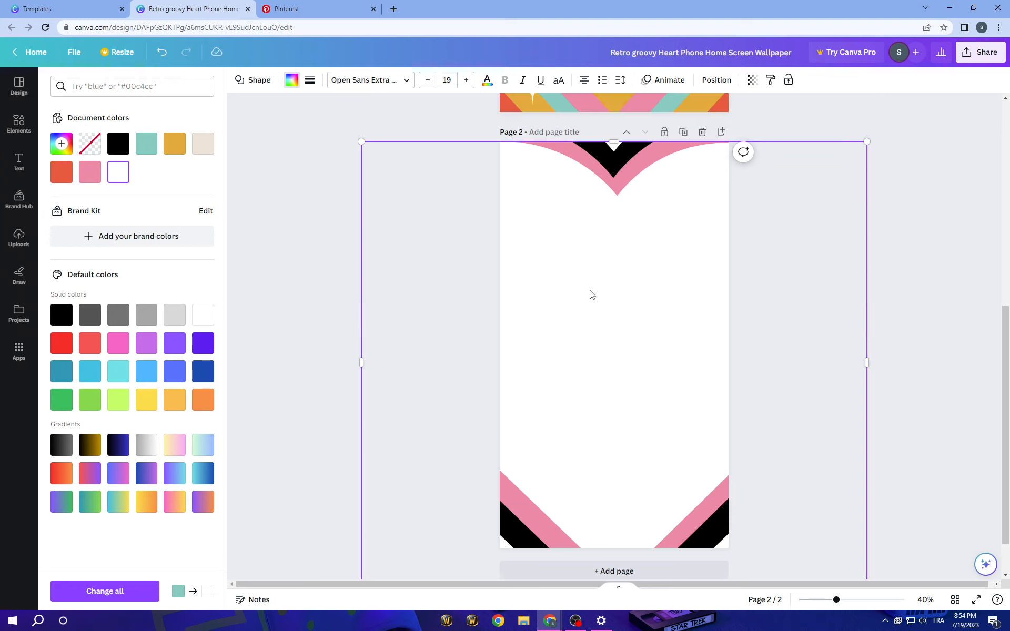
Nudge the large heart back to centre and set its fill to plain white.
{"action": "left_click_drag", "start_coordinate": [597, 307], "coordinate": [594, 302]}
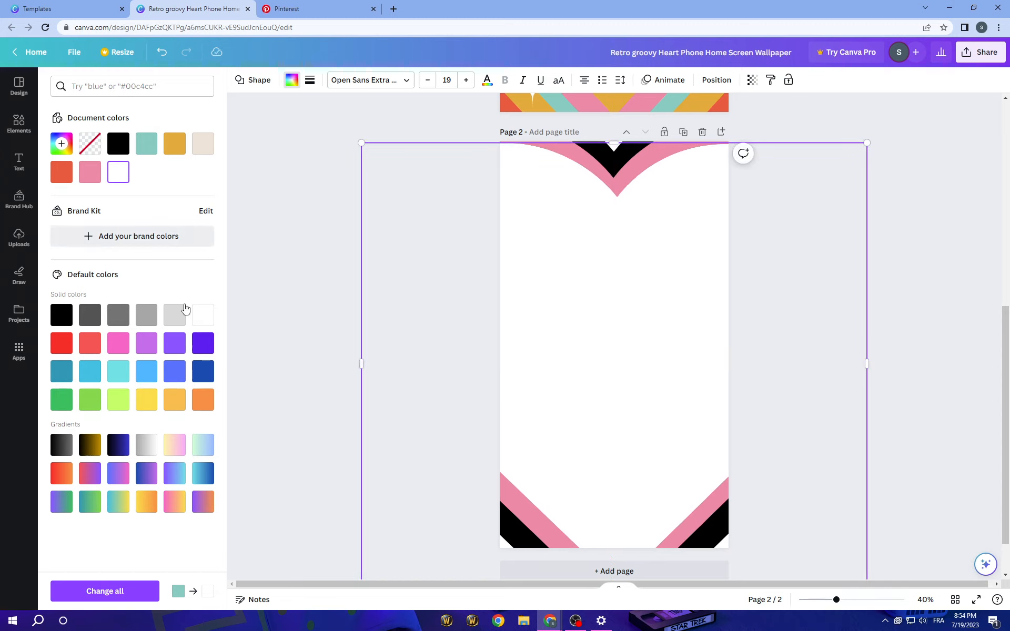
{"action": "left_click", "coordinate": [203, 314]}
Add another heart to page 2 and enlarge it toward filling the page.
{"action": "left_click", "coordinate": [662, 361]}
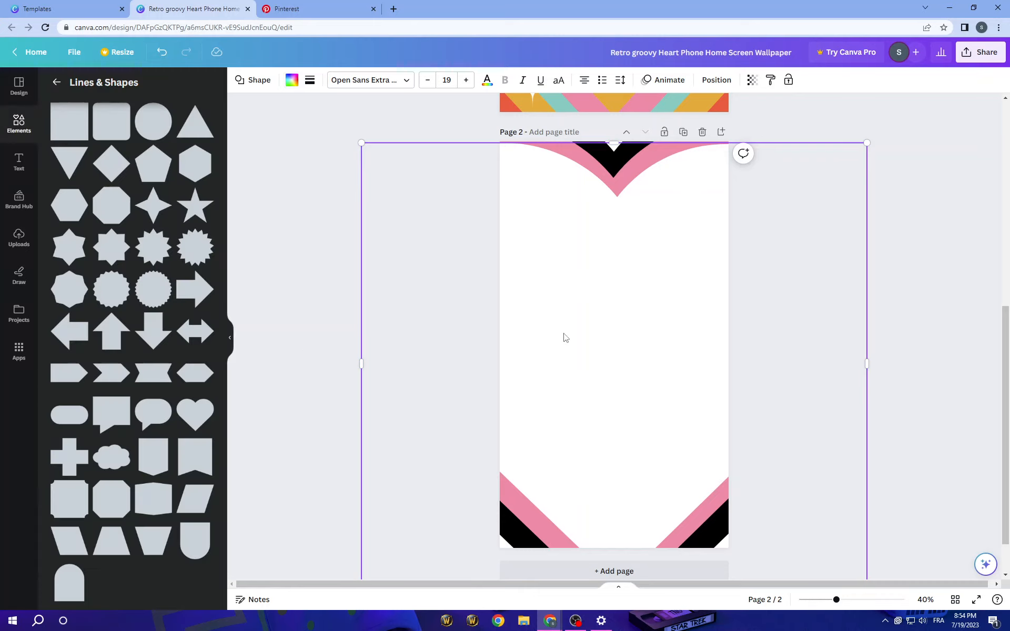
{"action": "left_click", "coordinate": [266, 285]}
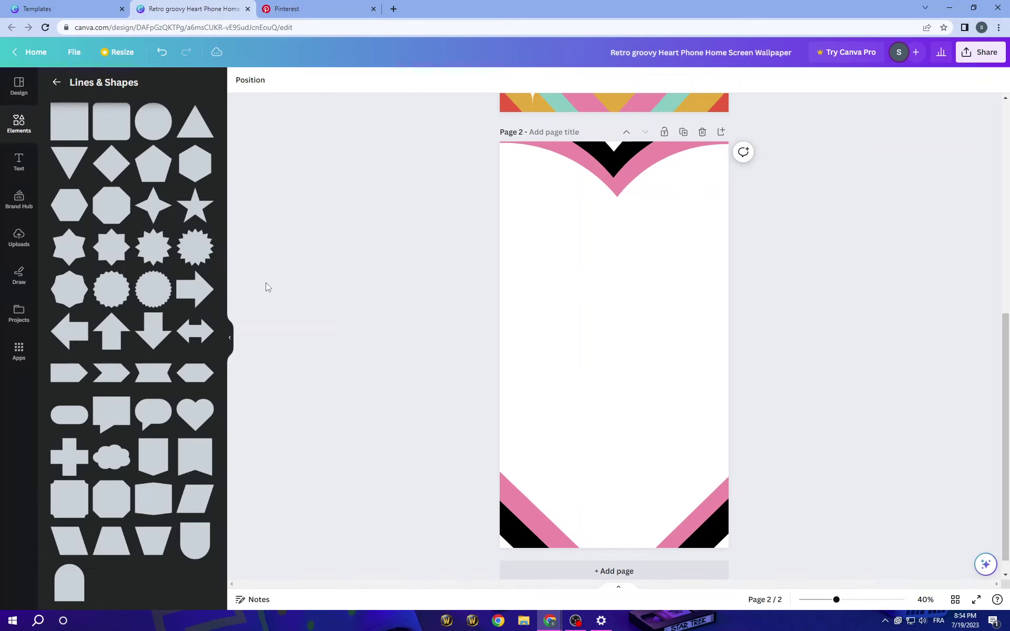
{"action": "left_click", "coordinate": [196, 414]}
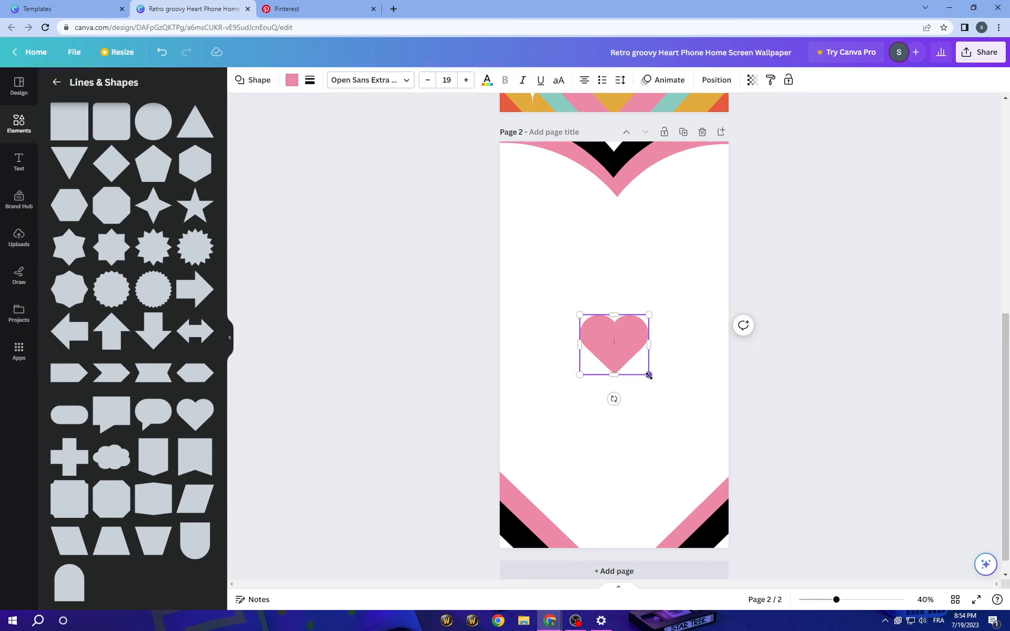
{"action": "left_click_drag", "start_coordinate": [648, 376], "coordinate": [919, 569]}
{"action": "mouse_move", "coordinate": [726, 467]}
{"action": "left_mouse_down"}
{"action": "mouse_move", "coordinate": [558, 363]}
{"action": "mouse_move", "coordinate": [575, 363]}
{"action": "left_mouse_up"}
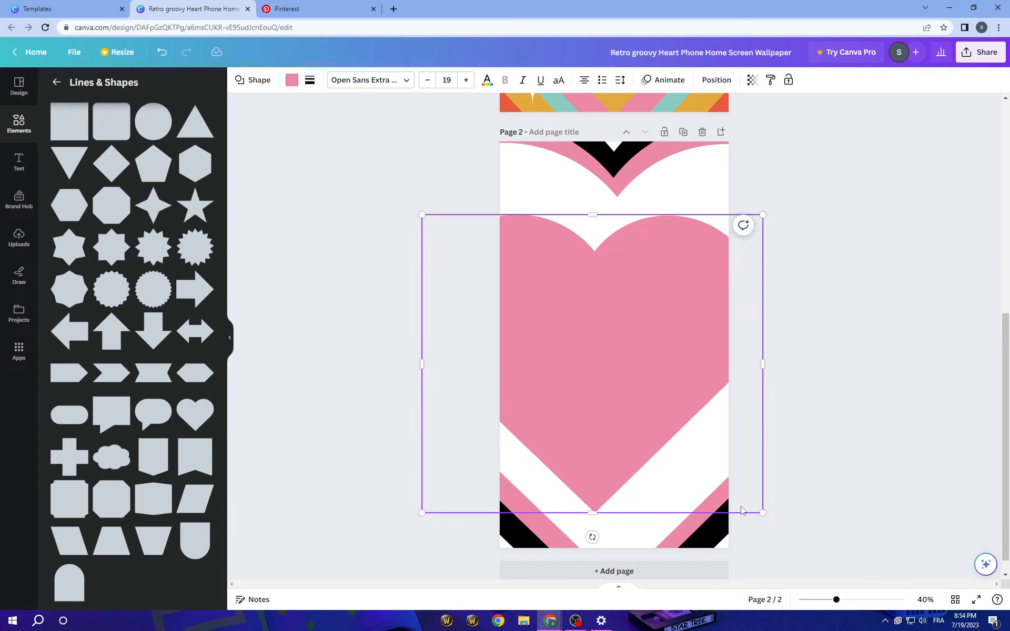
{"action": "left_click_drag", "start_coordinate": [762, 513], "coordinate": [892, 576]}
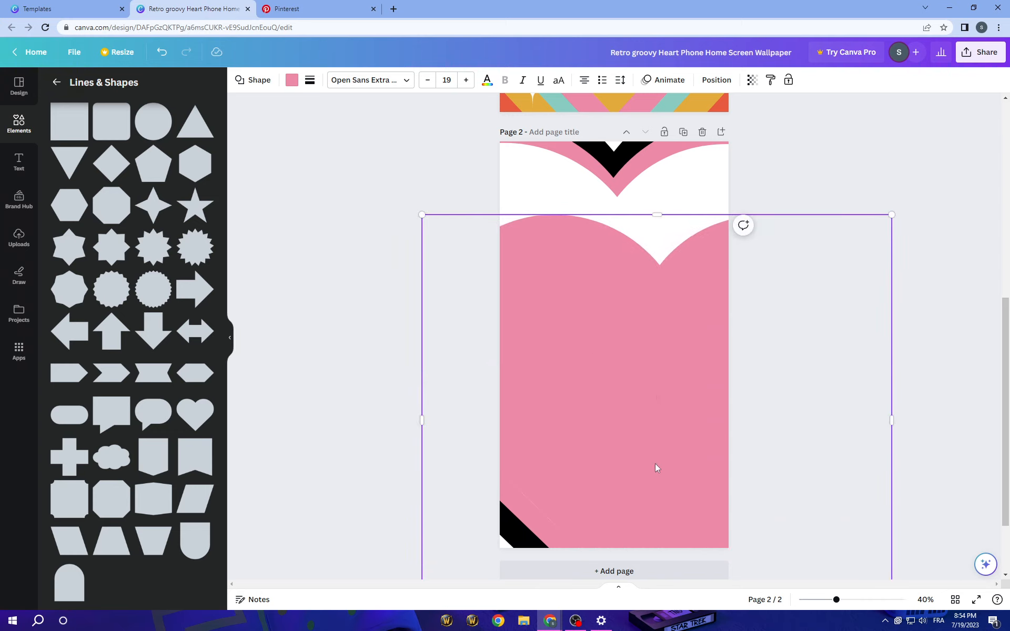
{"action": "left_click_drag", "start_coordinate": [655, 465], "coordinate": [614, 415]}
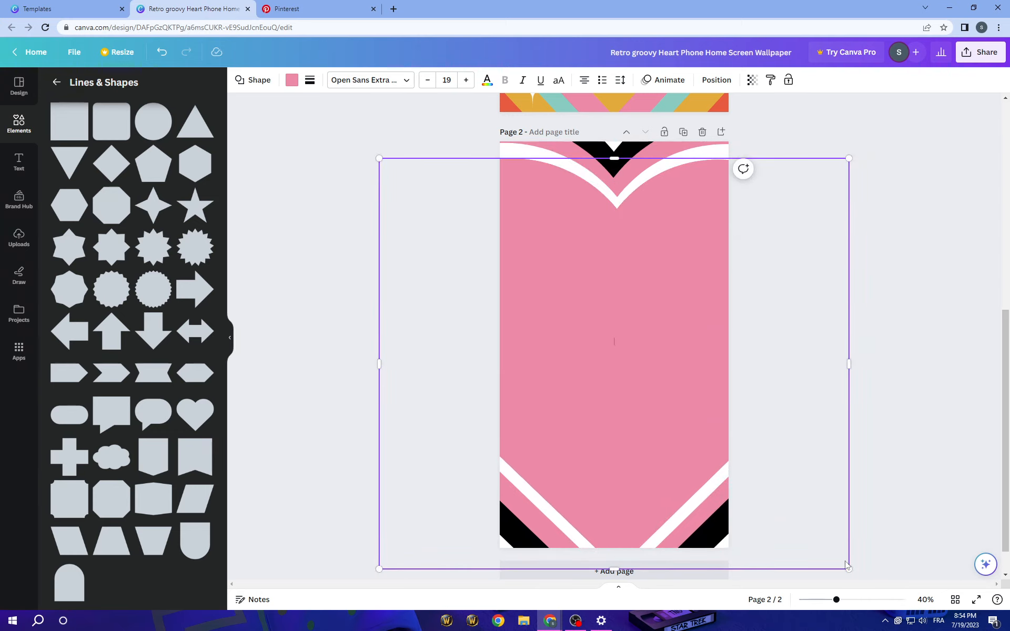
Adjust the new heart's size until centred inside the white one and colour it black.
{"action": "left_click_drag", "start_coordinate": [850, 569], "coordinate": [821, 544]}
{"action": "left_click_drag", "start_coordinate": [647, 451], "coordinate": [664, 463]}
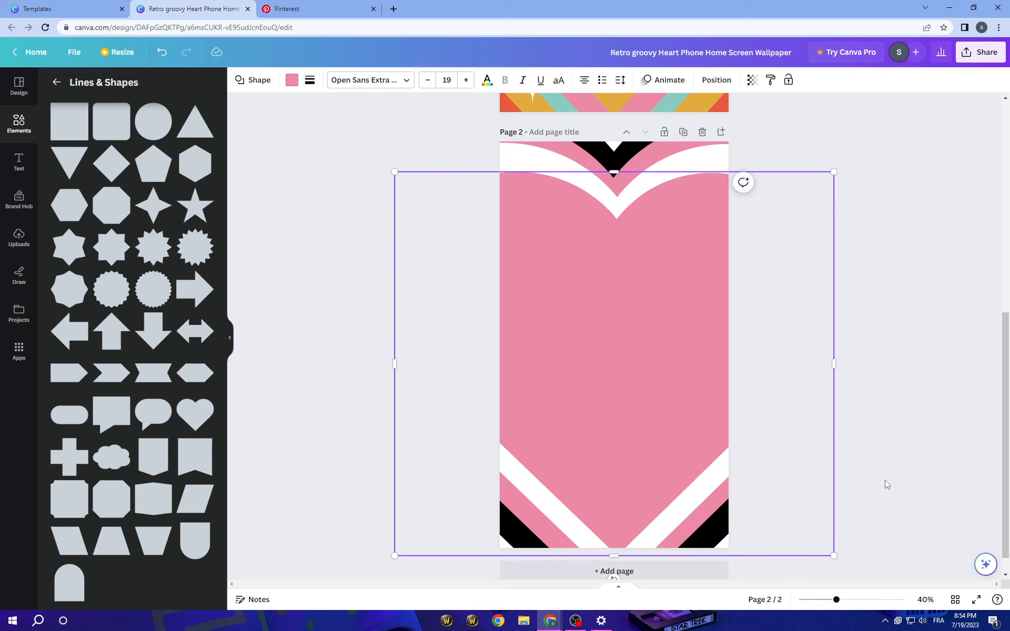
{"action": "left_click_drag", "start_coordinate": [834, 556], "coordinate": [840, 562]}
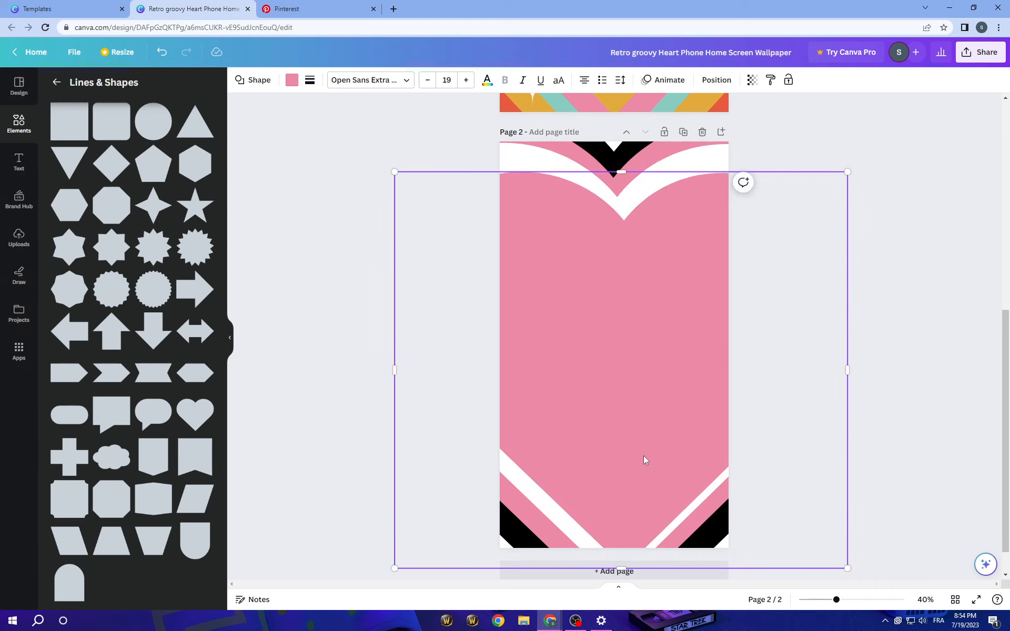
{"action": "left_click_drag", "start_coordinate": [644, 458], "coordinate": [640, 450]}
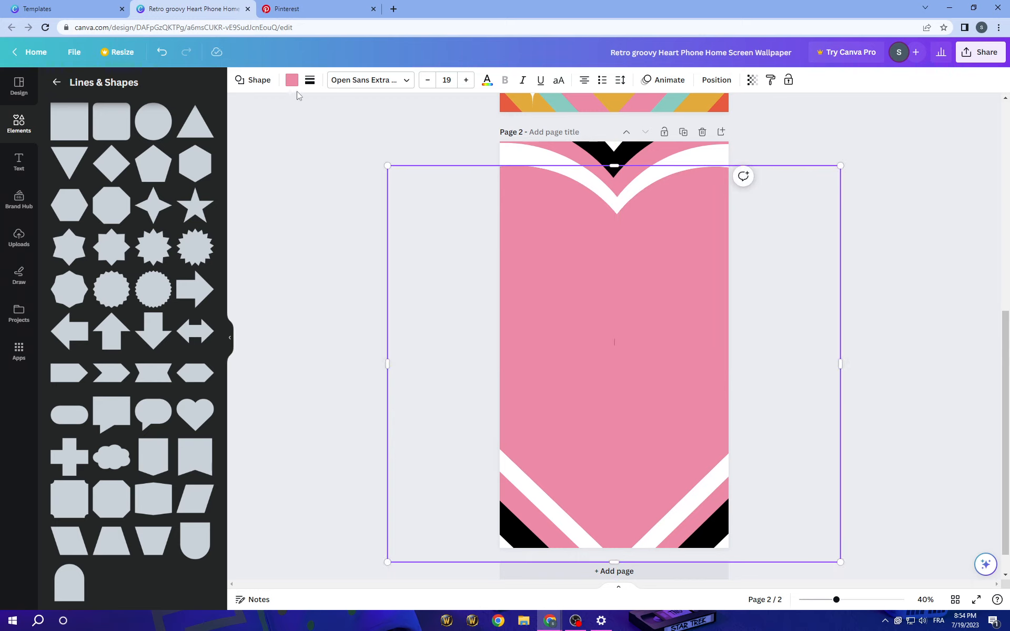
{"action": "left_click", "coordinate": [292, 80]}
{"action": "left_click", "coordinate": [118, 143]}
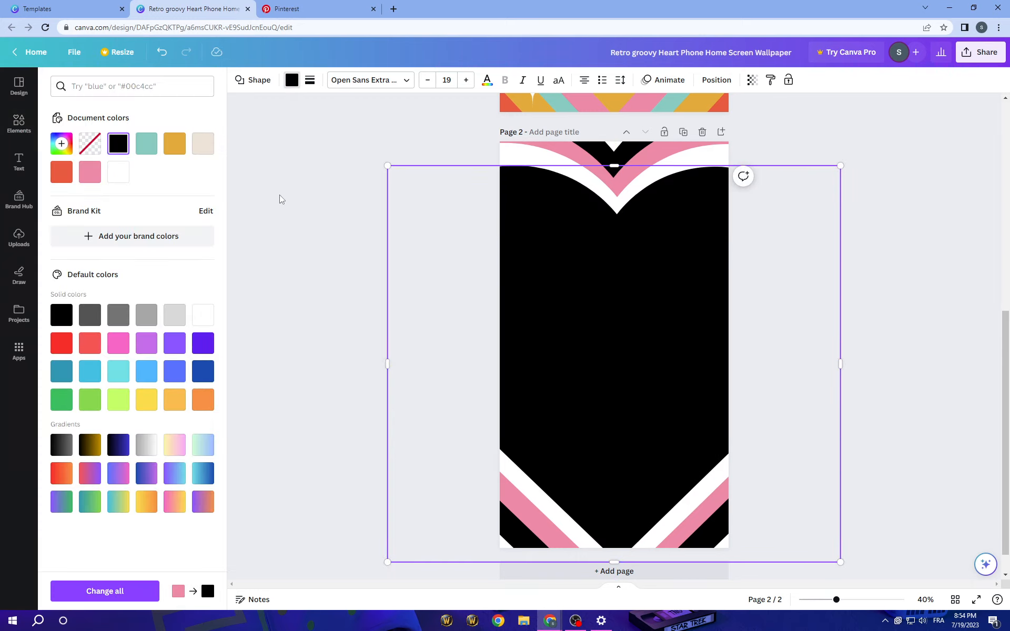
{"action": "left_click", "coordinate": [280, 200]}
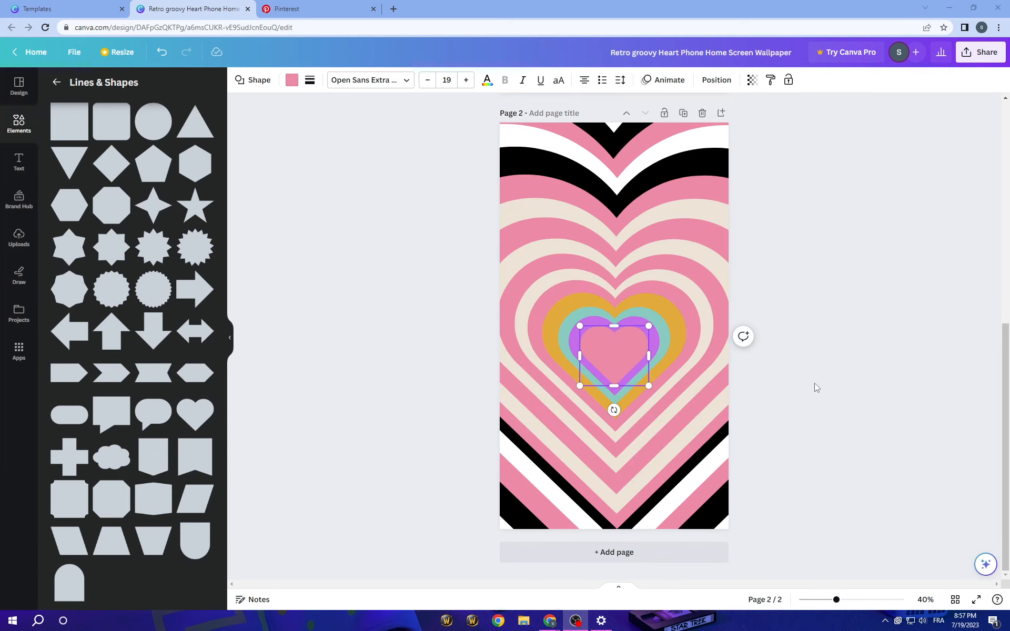
{"action": "left_click", "coordinate": [816, 387]}
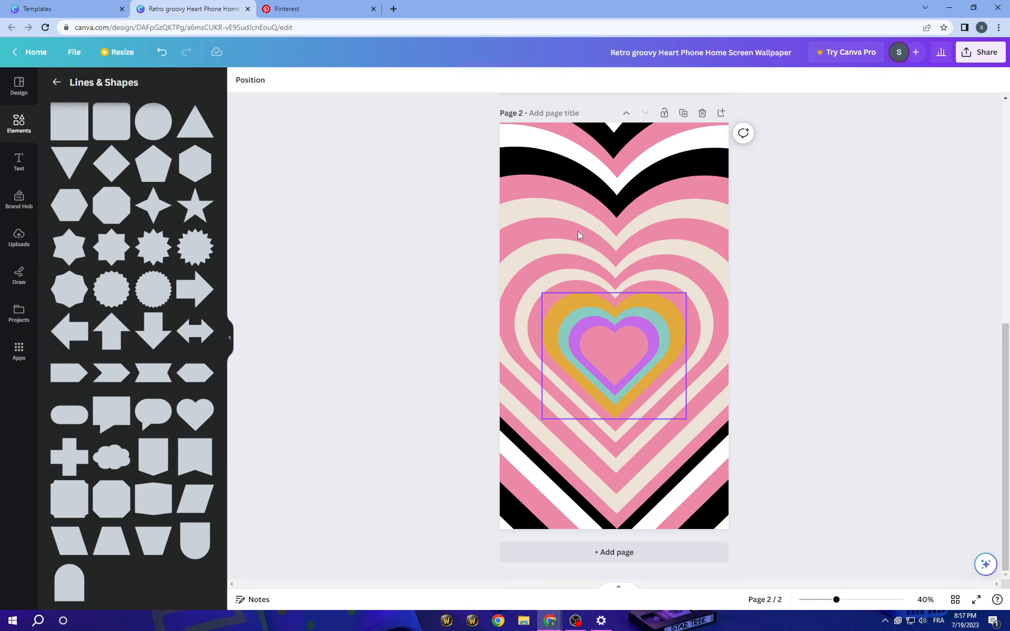
{"action": "scroll", "coordinate": [399, 300], "scroll_direction": "up", "scroll_amount": 4}
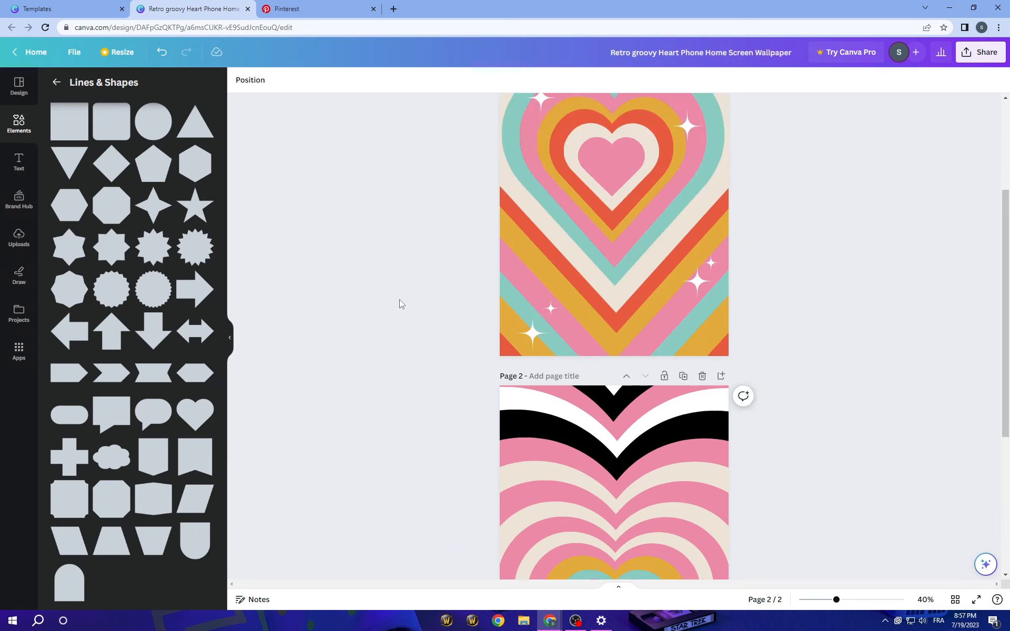
{"action": "scroll", "coordinate": [400, 299], "scroll_direction": "up", "scroll_amount": 4}
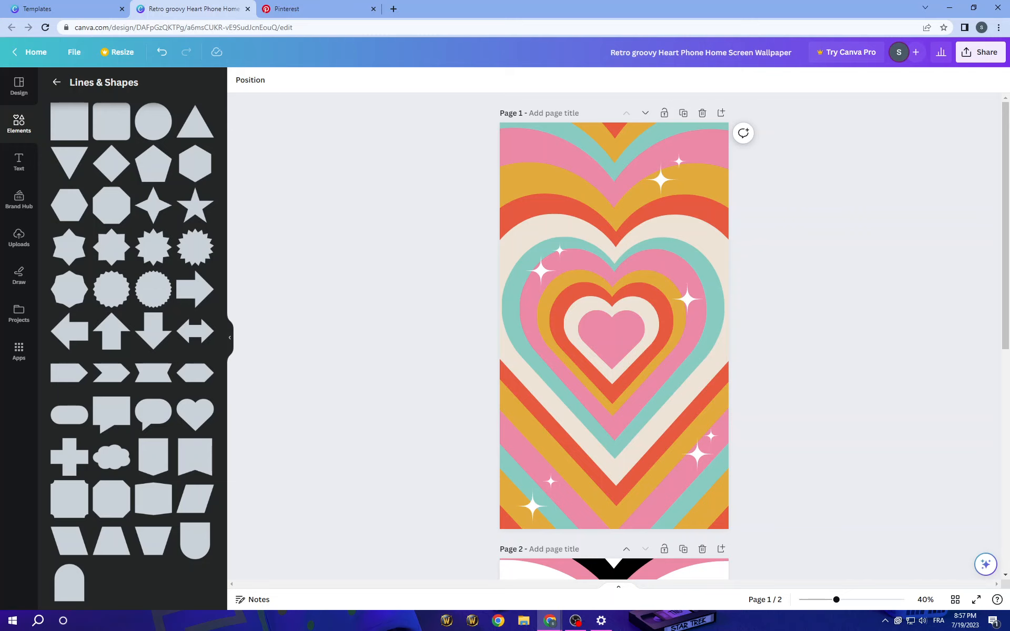
{"action": "scroll", "coordinate": [938, 275], "scroll_direction": "down", "scroll_amount": 5}
{"action": "scroll", "coordinate": [938, 275], "scroll_direction": "down", "scroll_amount": 2}
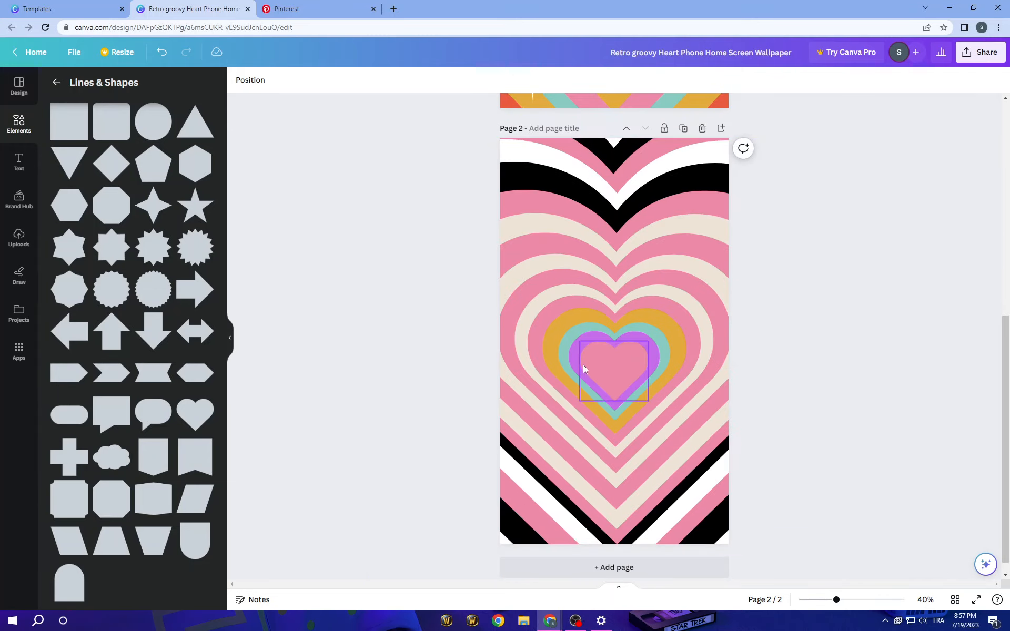
Select the innermost heart and bring up its fill colour choices.
{"action": "left_click", "coordinate": [603, 378]}
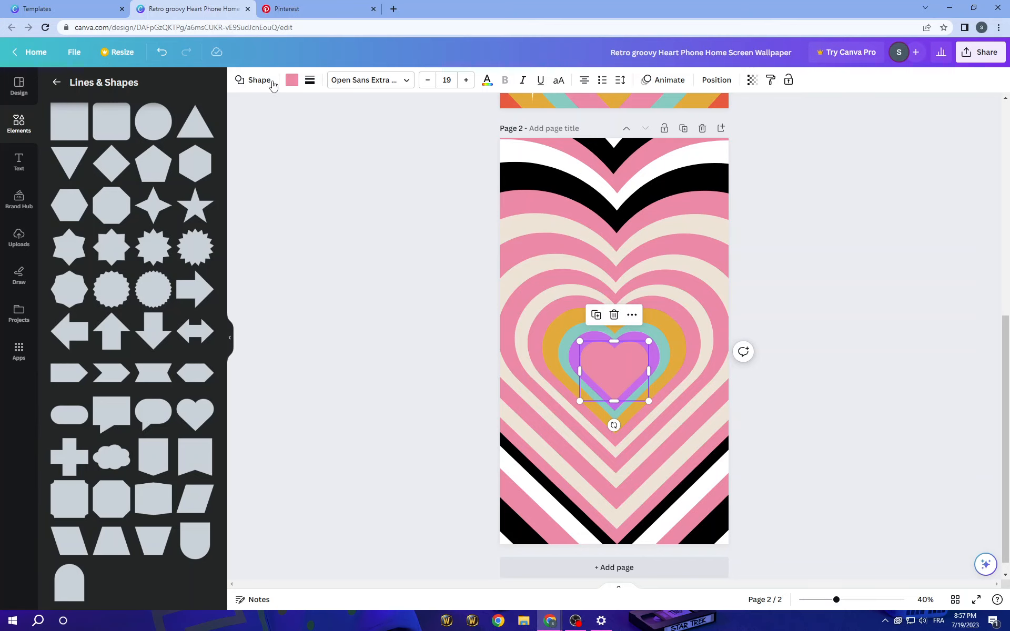
{"action": "left_click", "coordinate": [292, 82]}
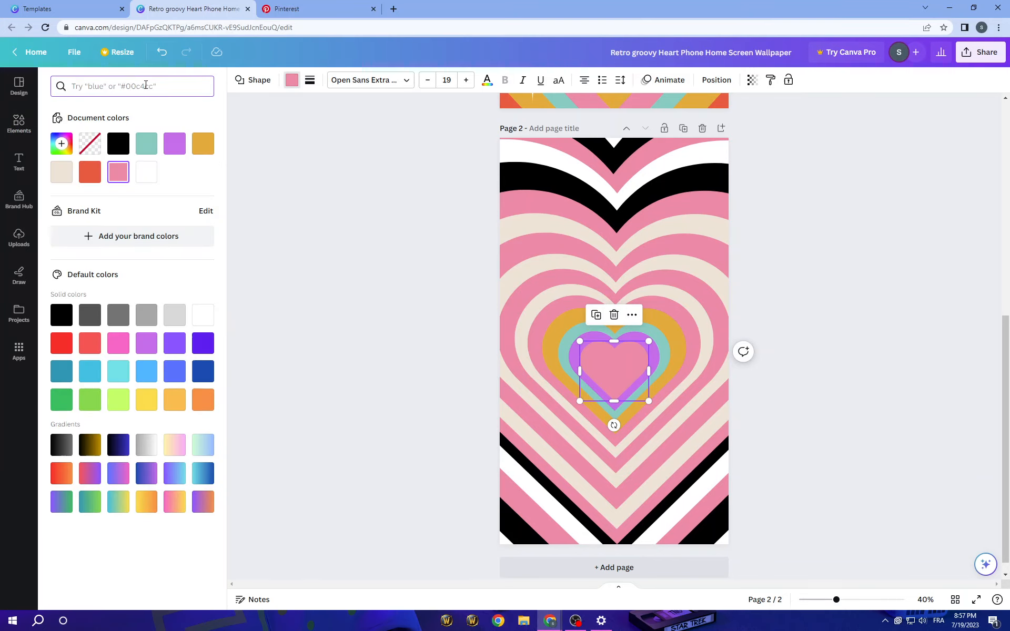
{"action": "type", "text": "sit"}
{"action": "type", "text": "pink"}
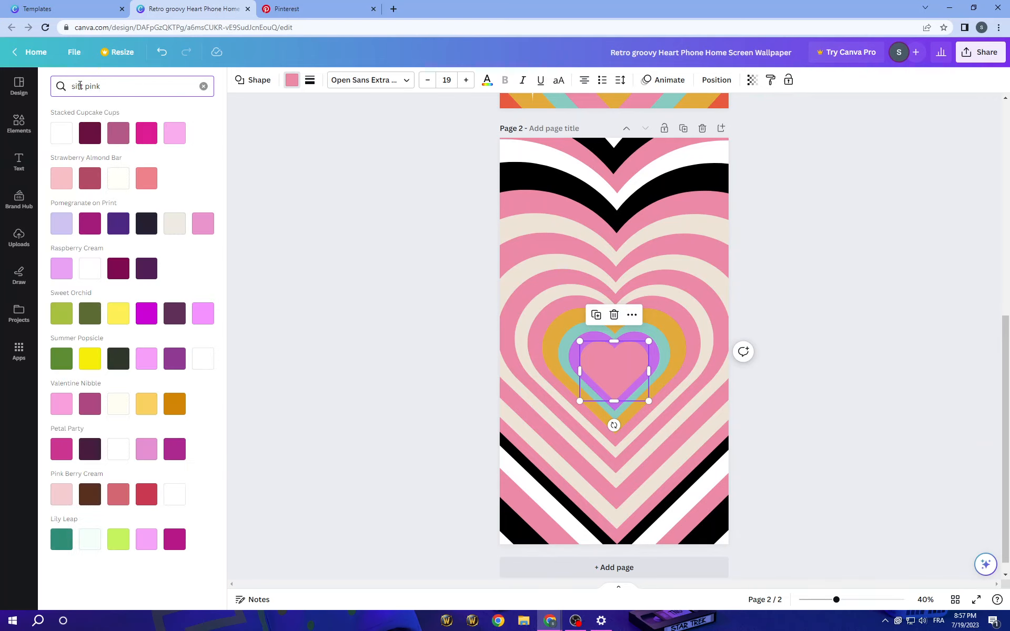
{"action": "type", "text": "oft"}
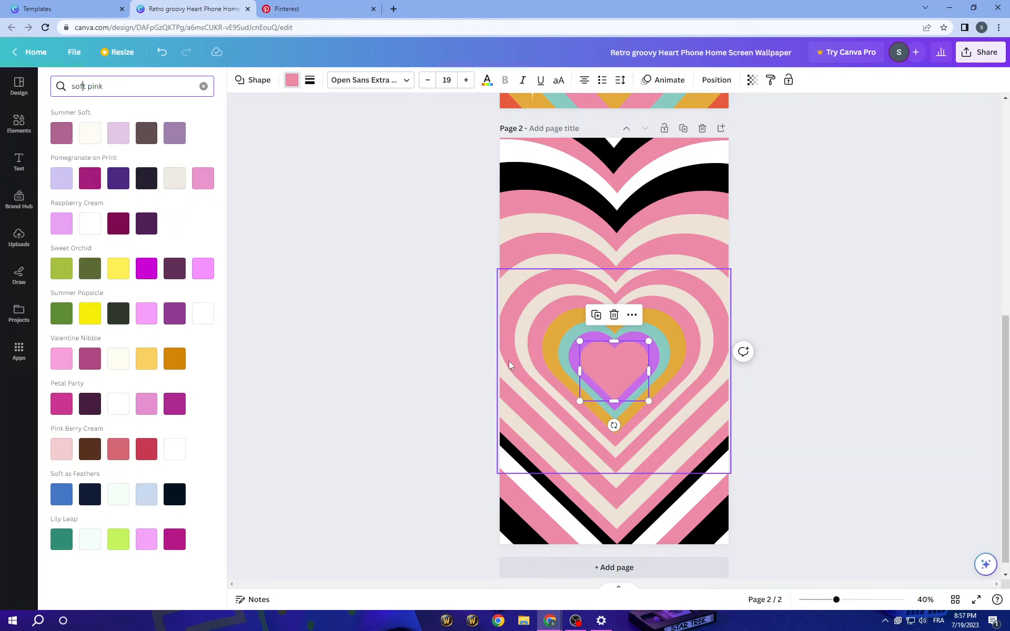
Recolour the four innermost rings lavender, purple, dark purple and bright pink.
{"action": "left_click", "coordinate": [571, 361]}
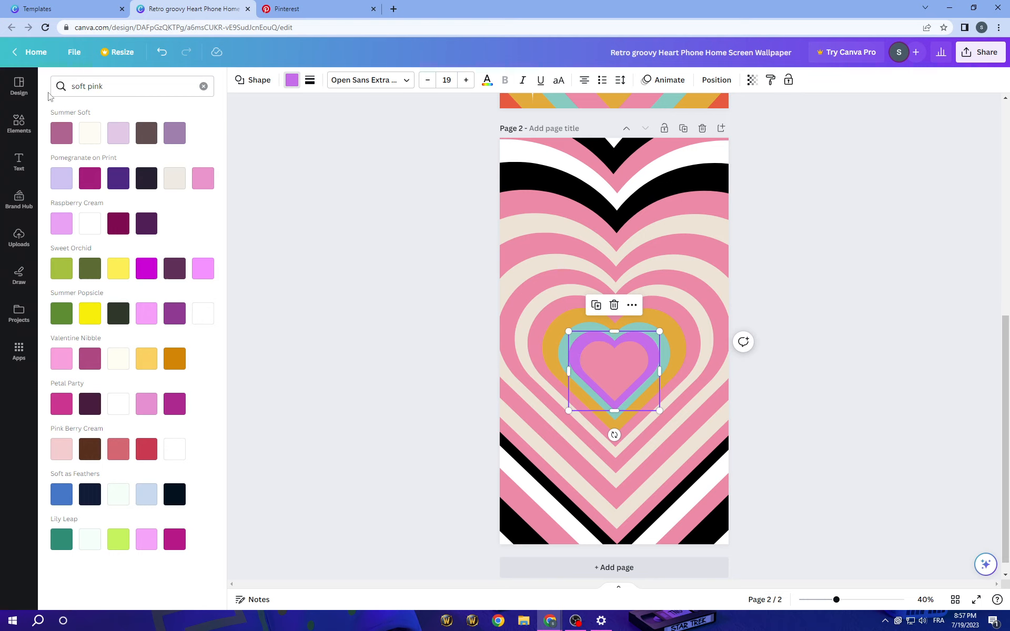
{"action": "left_click", "coordinate": [118, 133]}
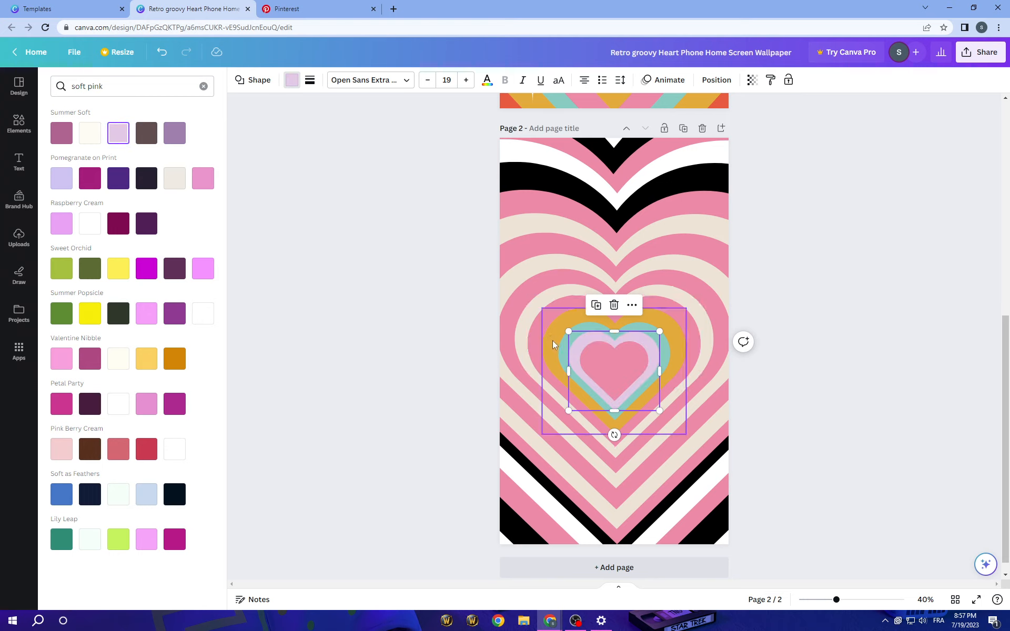
{"action": "left_click", "coordinate": [563, 357]}
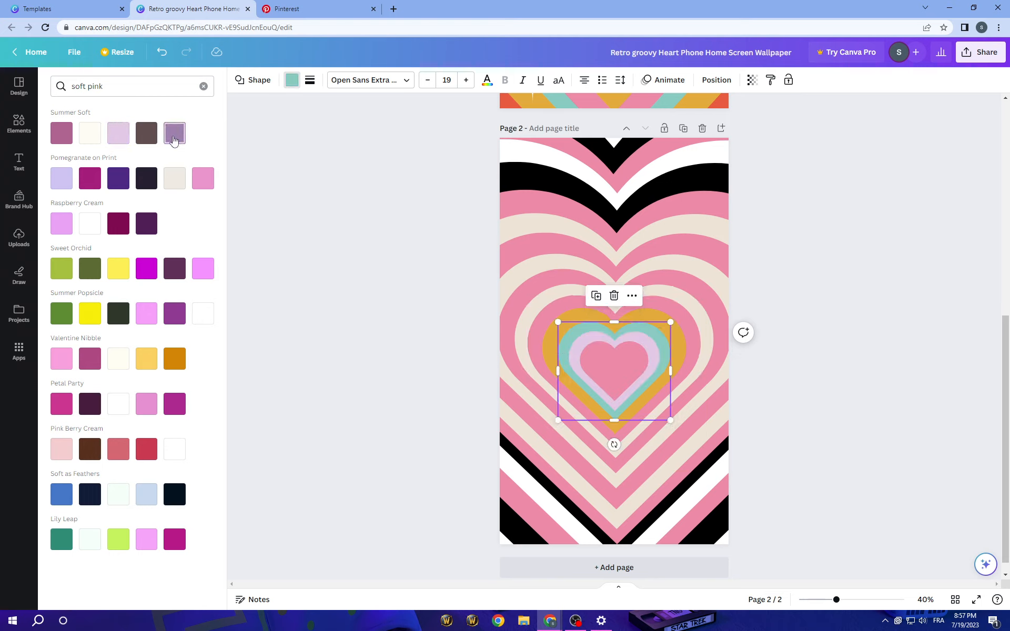
{"action": "left_click", "coordinate": [174, 133]}
{"action": "left_click", "coordinate": [547, 341]}
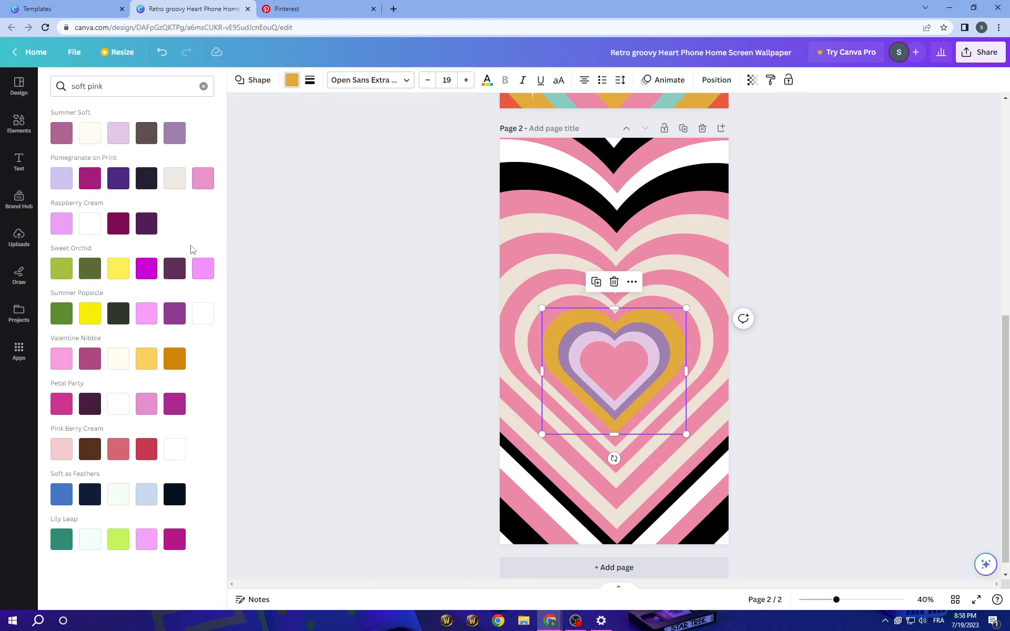
{"action": "left_click", "coordinate": [118, 177]}
{"action": "left_click", "coordinate": [528, 339]}
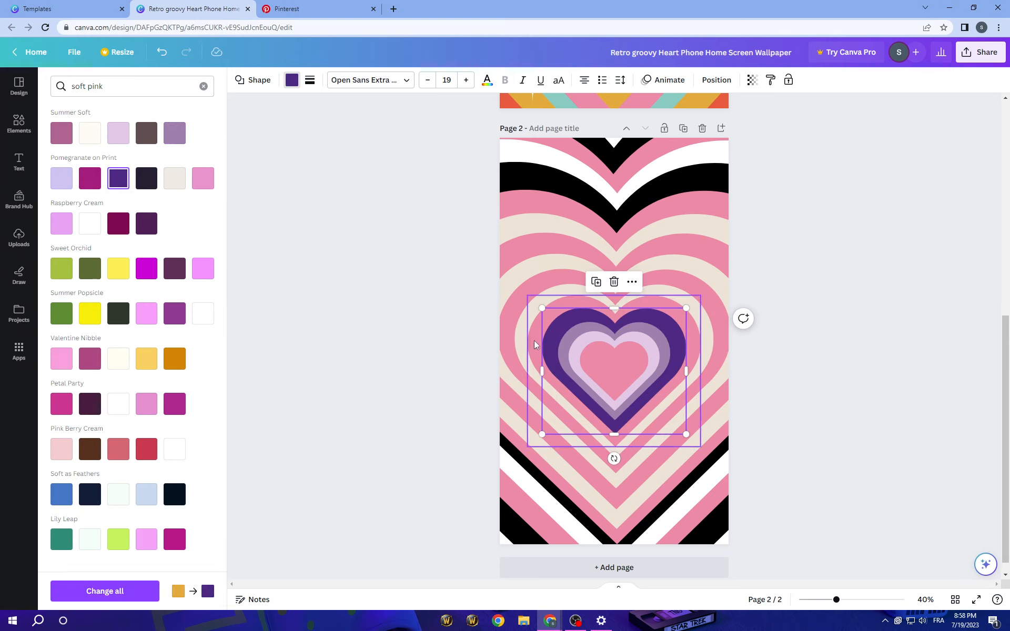
{"action": "left_click", "coordinate": [202, 269]}
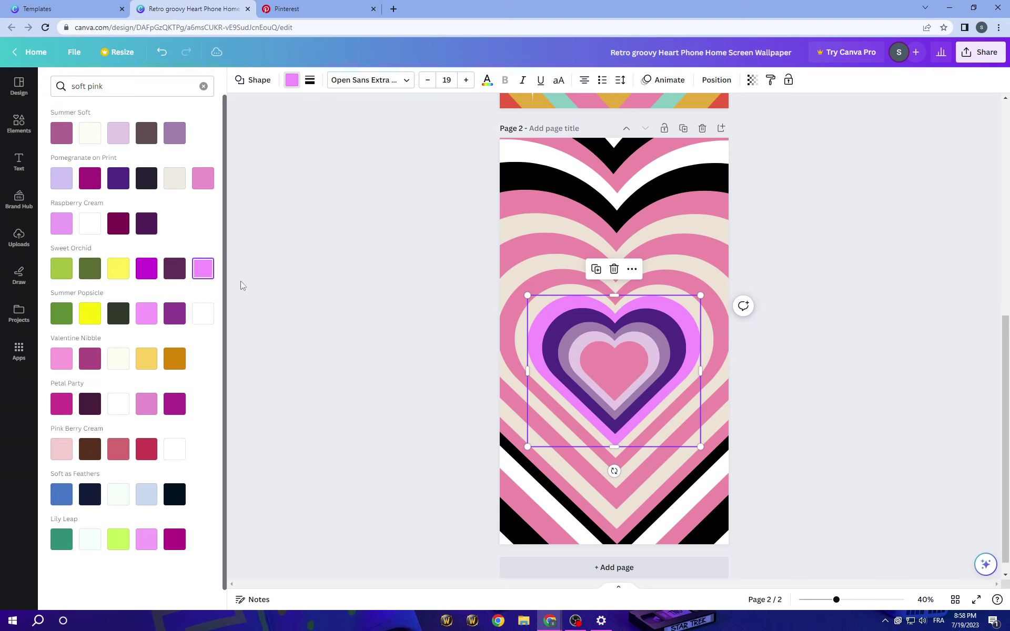
Recolour the outer rings light pink, mauve purple, dark pink and light lavender.
{"action": "left_click", "coordinate": [518, 343]}
{"action": "left_click", "coordinate": [118, 133]}
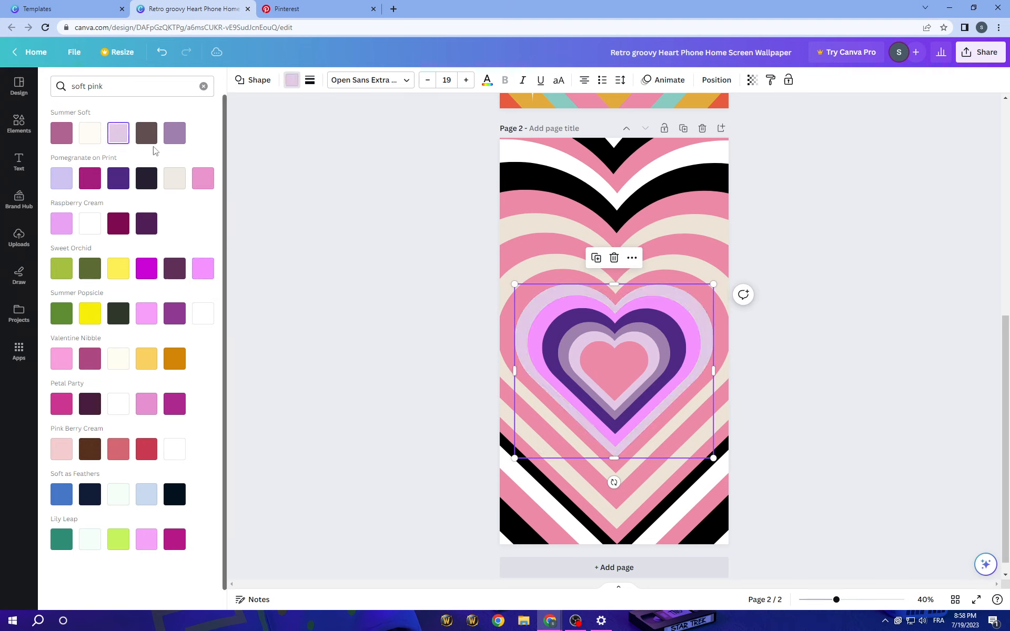
{"action": "left_click", "coordinate": [508, 327]}
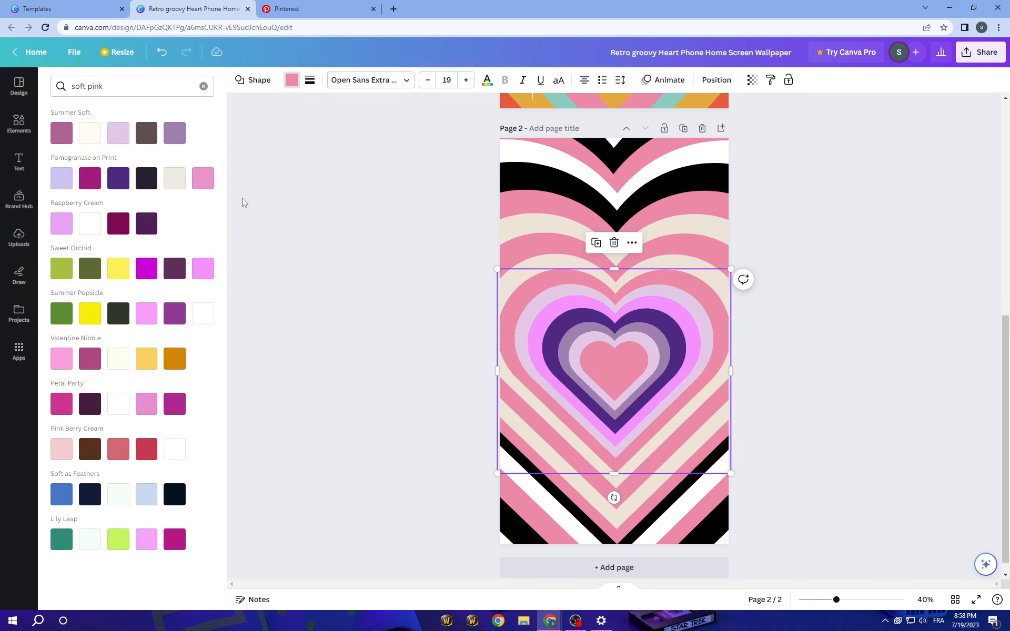
{"action": "left_click", "coordinate": [175, 132]}
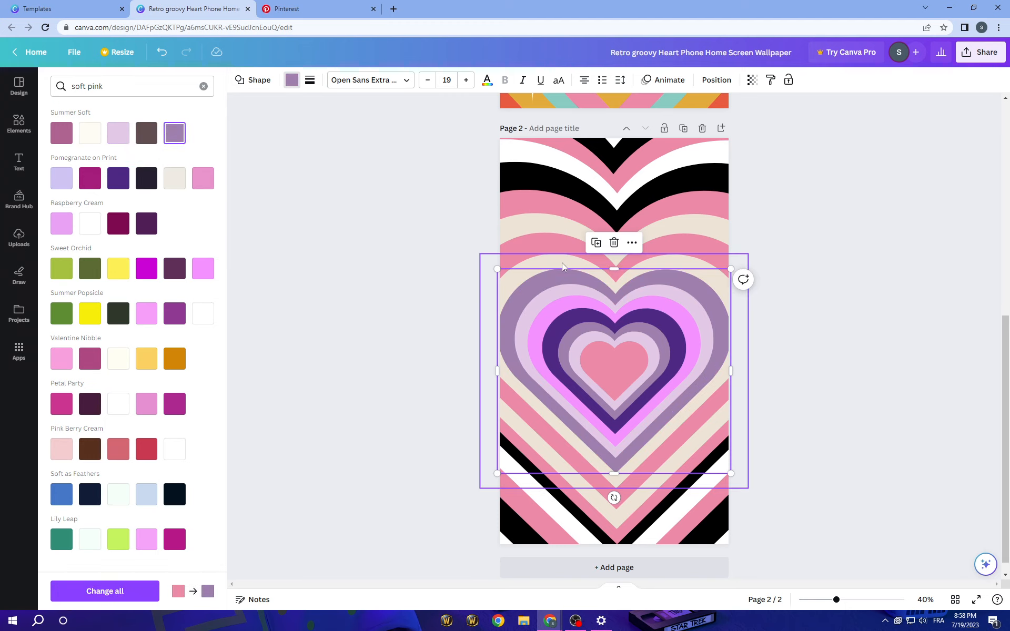
{"action": "left_click", "coordinate": [505, 260]}
{"action": "left_click", "coordinate": [62, 133]}
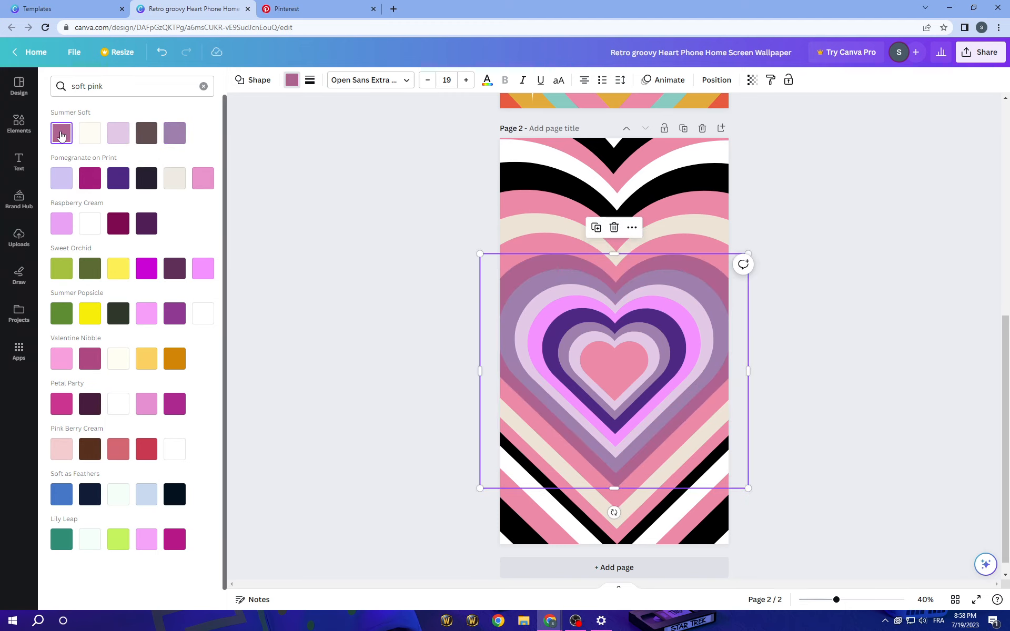
{"action": "left_click", "coordinate": [552, 223]}
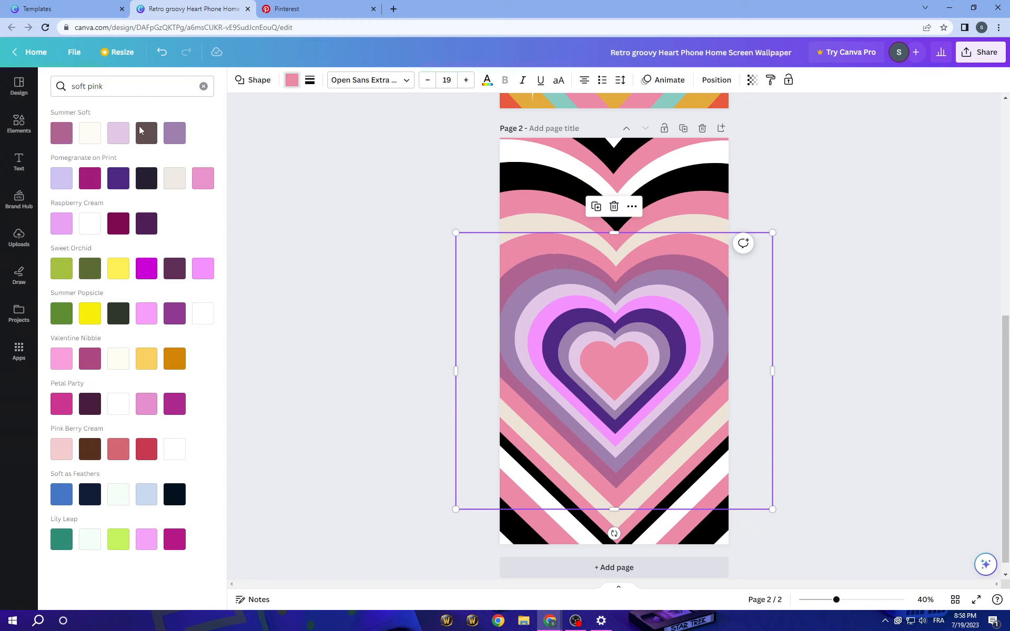
{"action": "left_click", "coordinate": [62, 223]}
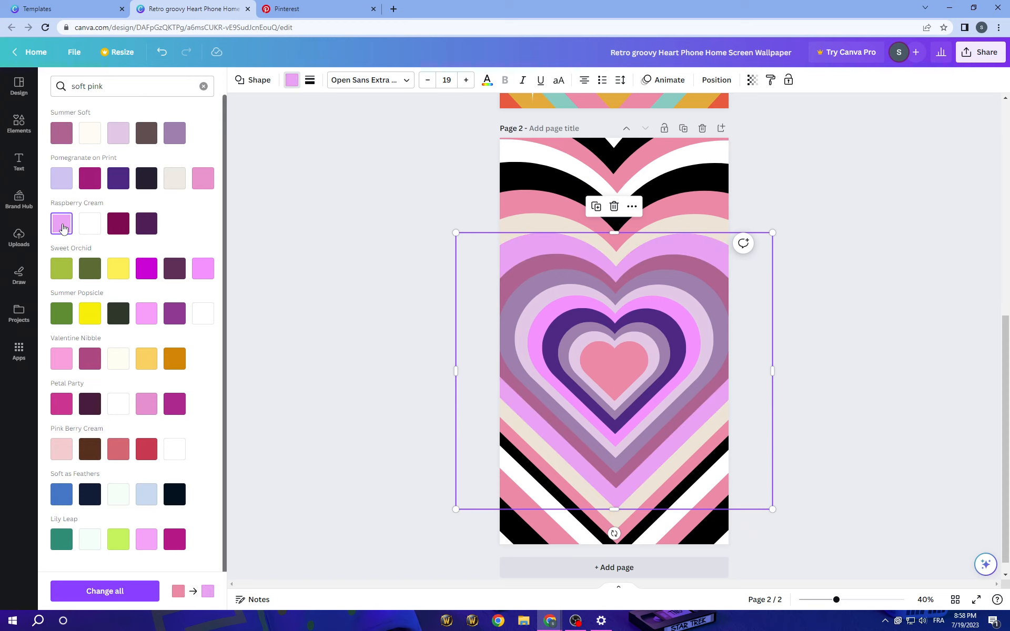
{"action": "left_click", "coordinate": [202, 179]}
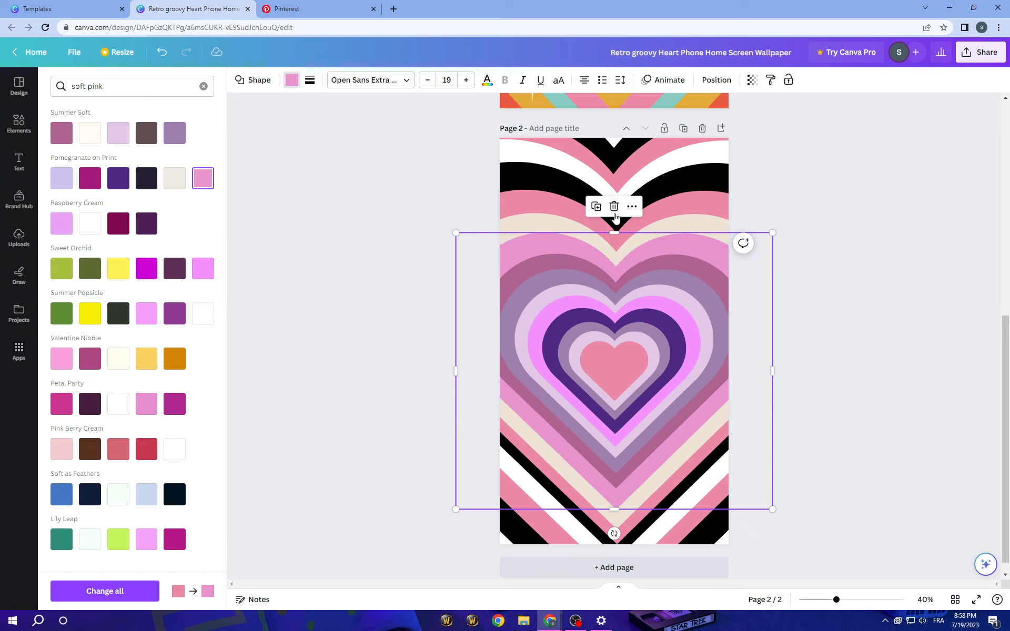
{"action": "left_click", "coordinate": [118, 133]}
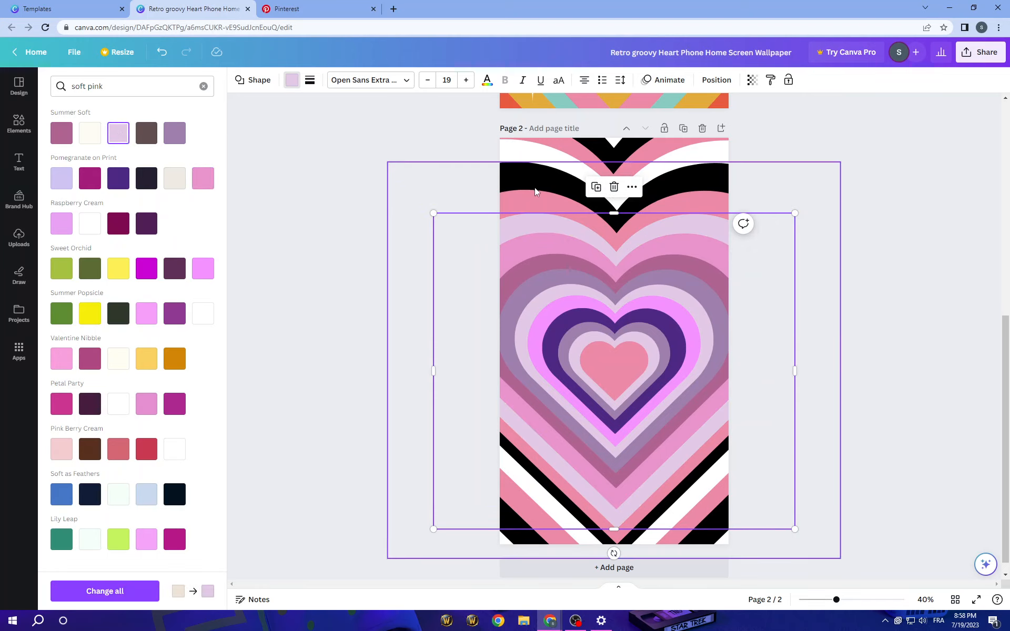
Recolour the outer ring pale pink and the black outer stripe pink from the soft pink palette.
{"action": "left_click", "coordinate": [544, 195]}
{"action": "left_click", "coordinate": [203, 179]}
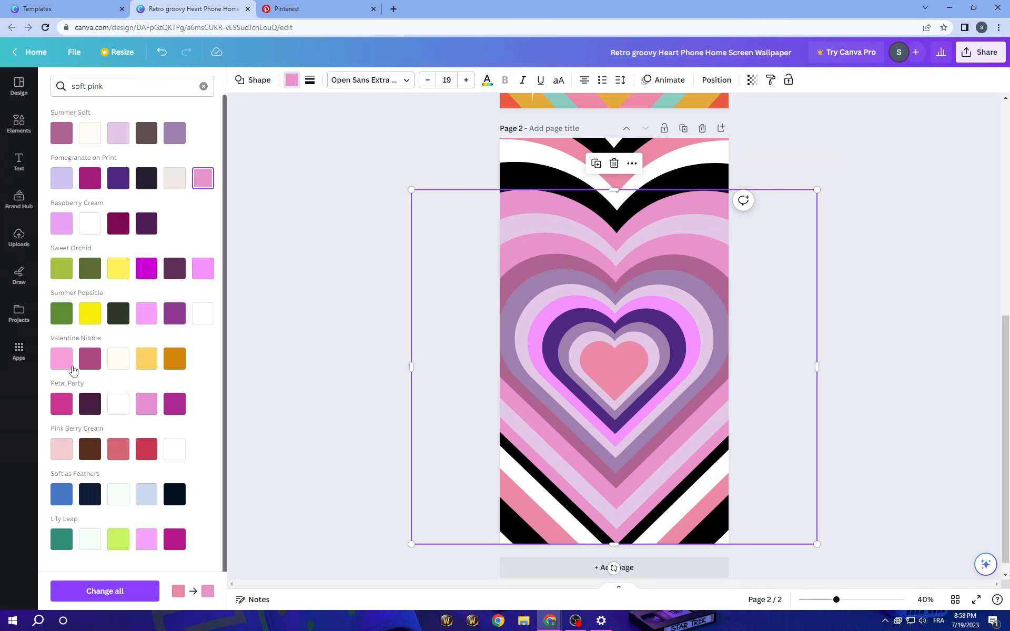
{"action": "left_click", "coordinate": [61, 450]}
{"action": "left_click", "coordinate": [531, 173]}
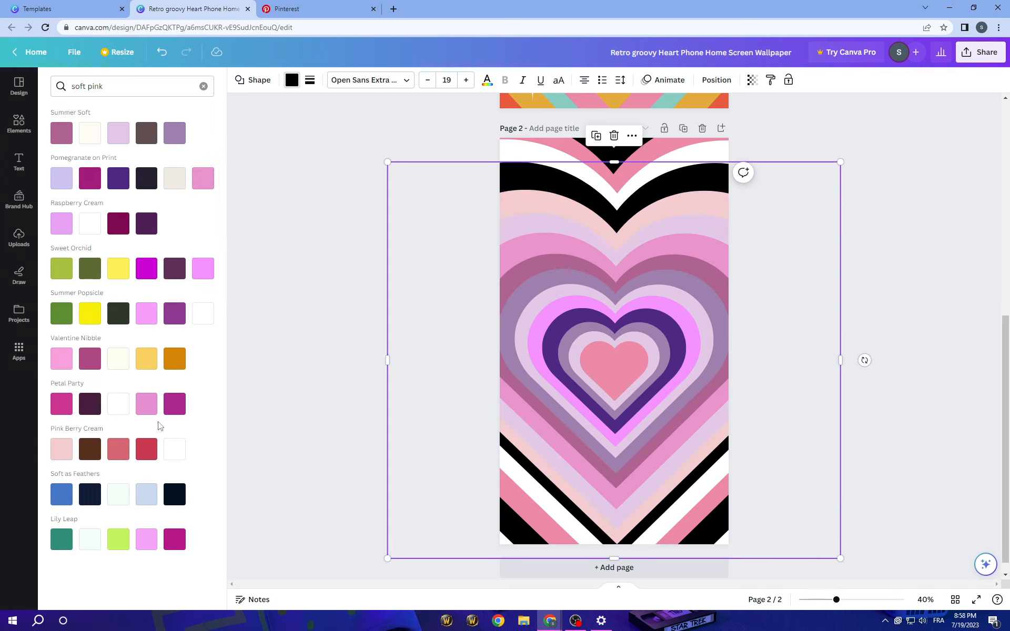
{"action": "left_click", "coordinate": [117, 133]}
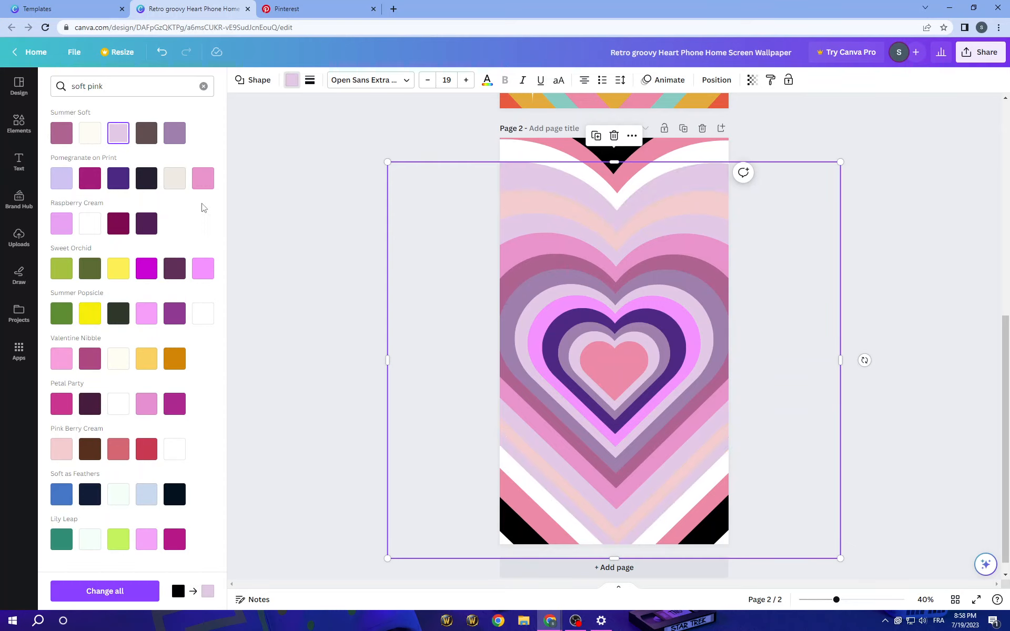
{"action": "left_click", "coordinate": [203, 179]}
Turn the white outer stripe lavender and the large background heart light pink.
{"action": "left_click", "coordinate": [473, 237]}
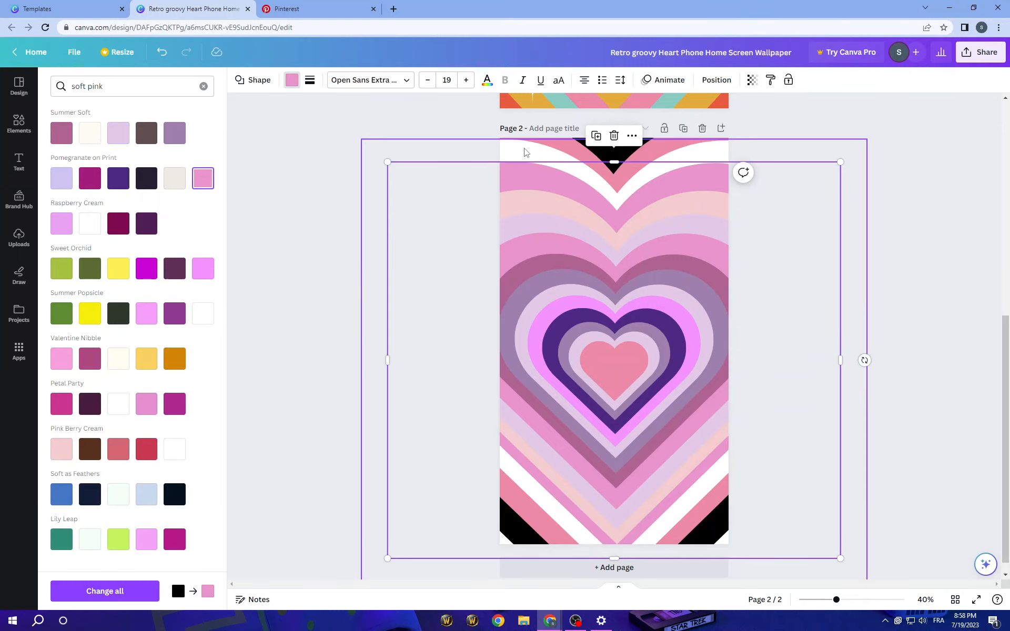
{"action": "left_click", "coordinate": [123, 140]}
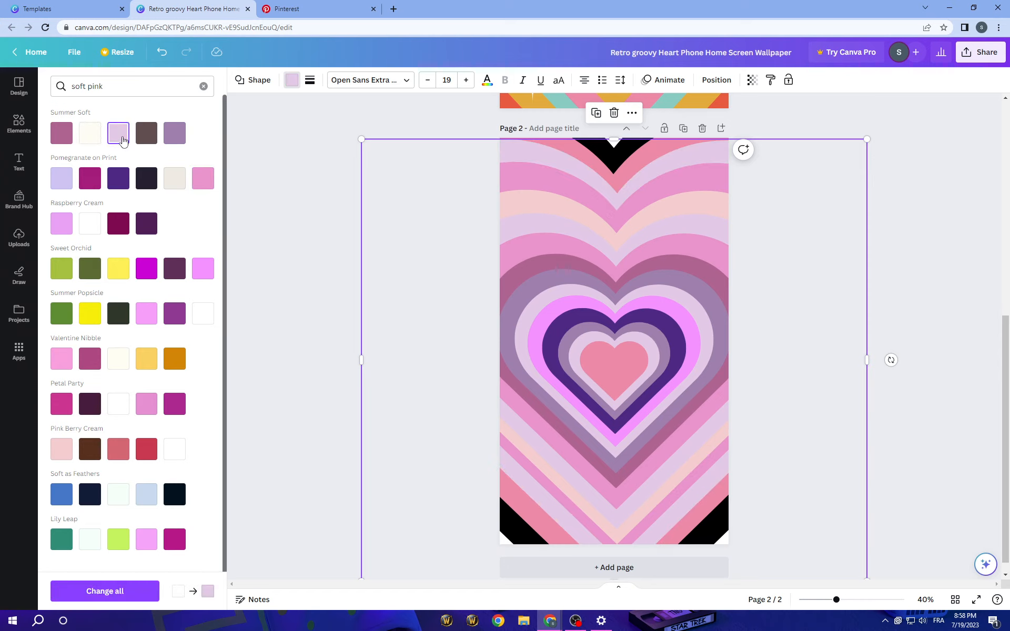
{"action": "left_click", "coordinate": [465, 186]}
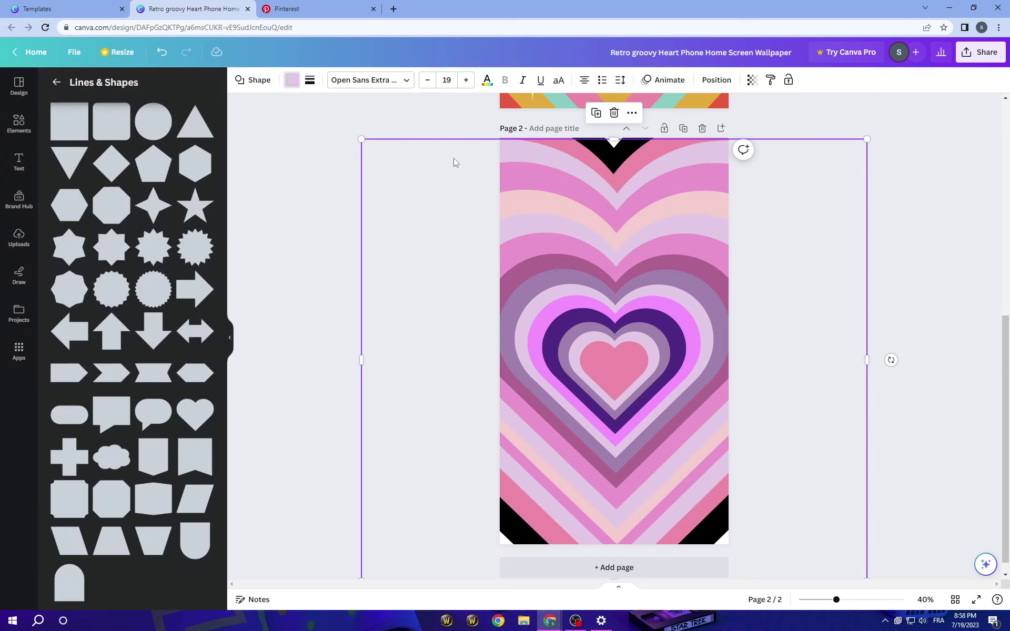
{"action": "left_click", "coordinate": [620, 148]}
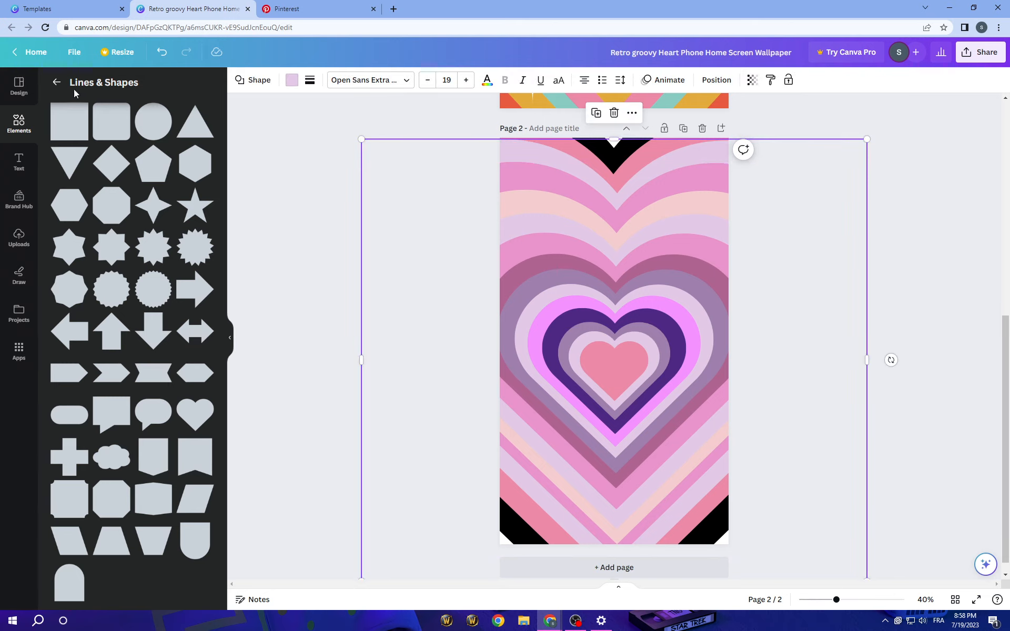
{"action": "left_click", "coordinate": [292, 80]}
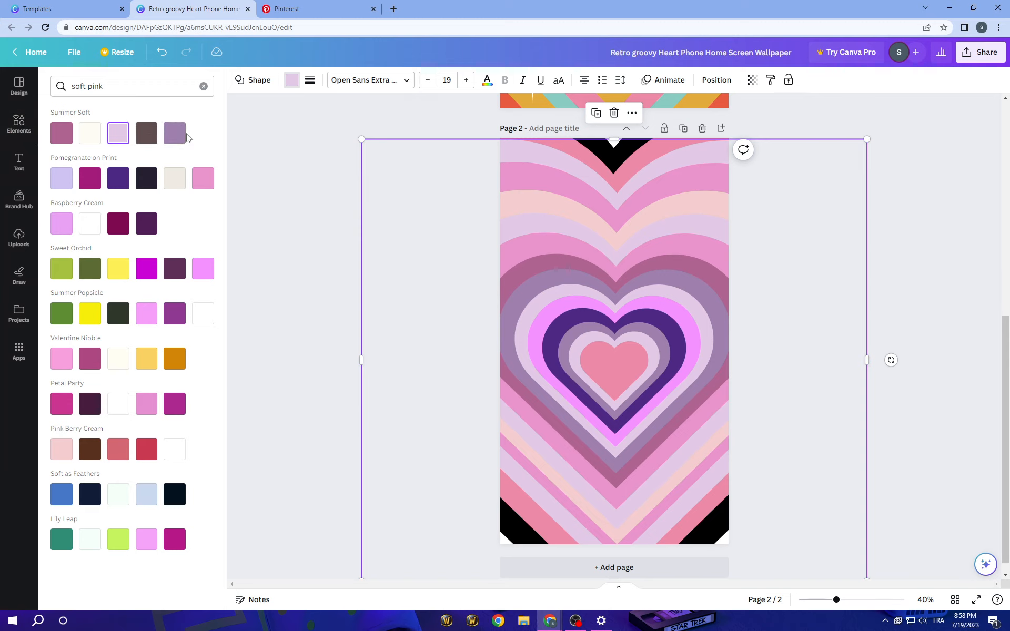
{"action": "left_click", "coordinate": [174, 133]}
{"action": "left_click", "coordinate": [118, 133]}
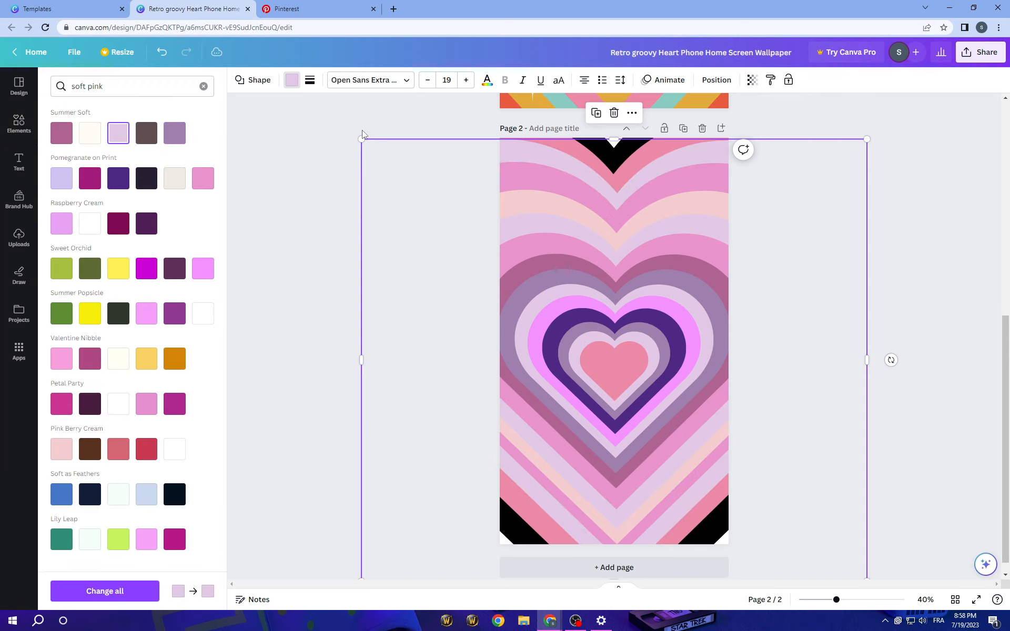
Recolour the dark purple heart ring to pale pink via the fill colour choices.
{"action": "left_click", "coordinate": [431, 107]}
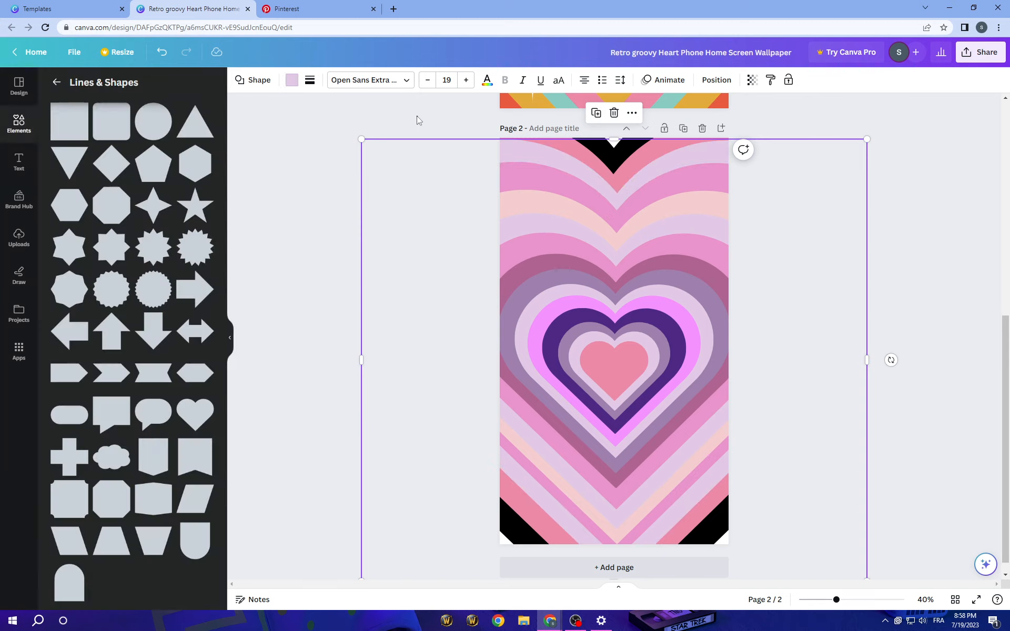
{"action": "left_click", "coordinate": [419, 119]}
{"action": "scroll", "coordinate": [773, 183], "scroll_direction": "down", "scroll_amount": 1}
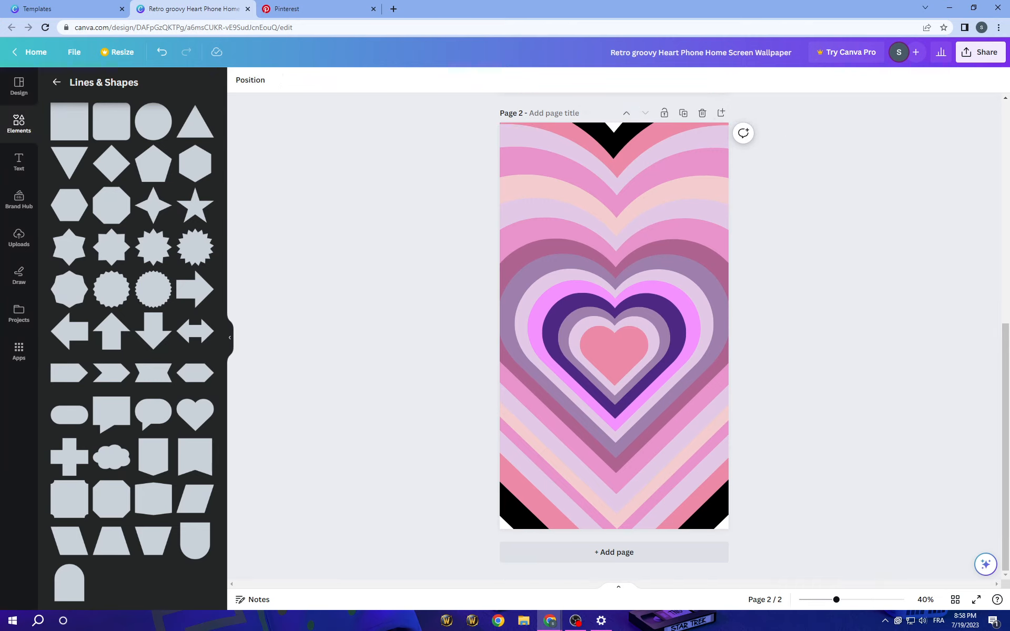
{"action": "left_click", "coordinate": [576, 302]}
{"action": "left_click", "coordinate": [291, 80]}
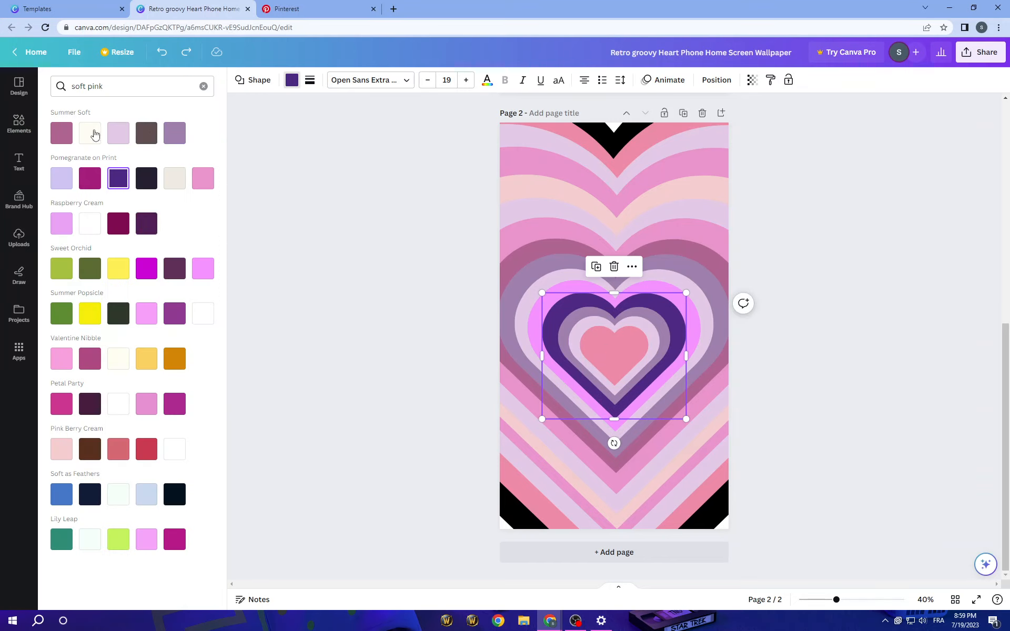
{"action": "left_click", "coordinate": [117, 133]}
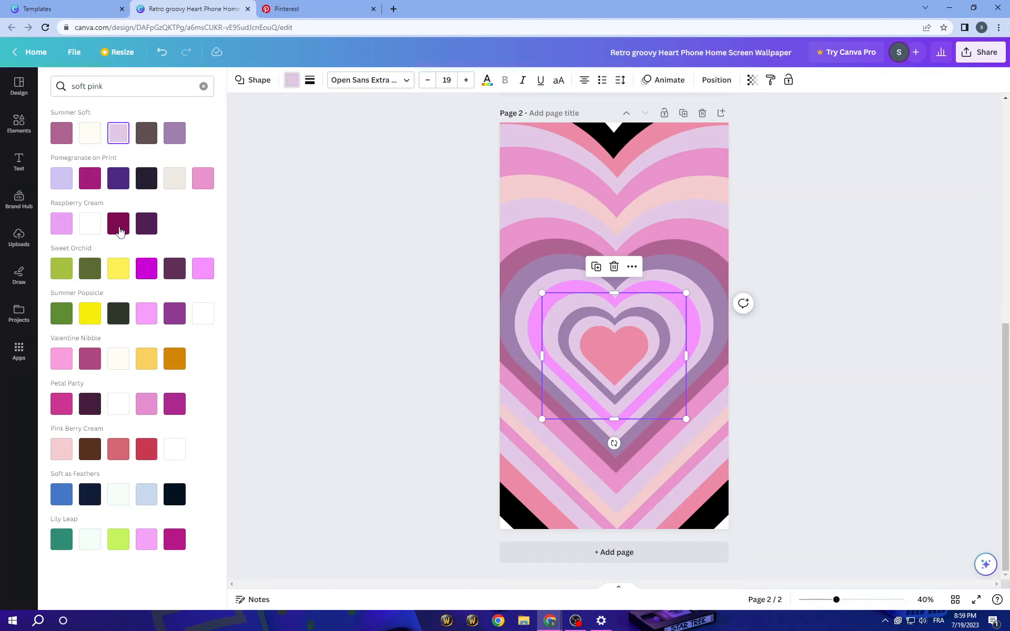
{"action": "left_click", "coordinate": [62, 450]}
Make the small inner heart dark magenta.
{"action": "left_click", "coordinate": [645, 368]}
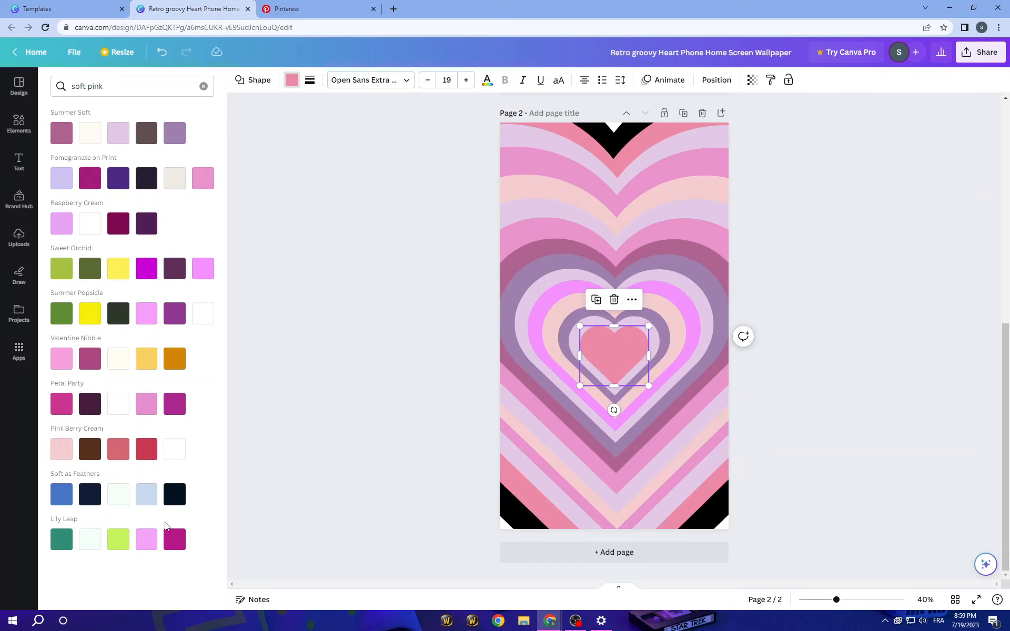
{"action": "left_click", "coordinate": [174, 540]}
{"action": "left_click", "coordinate": [379, 395]}
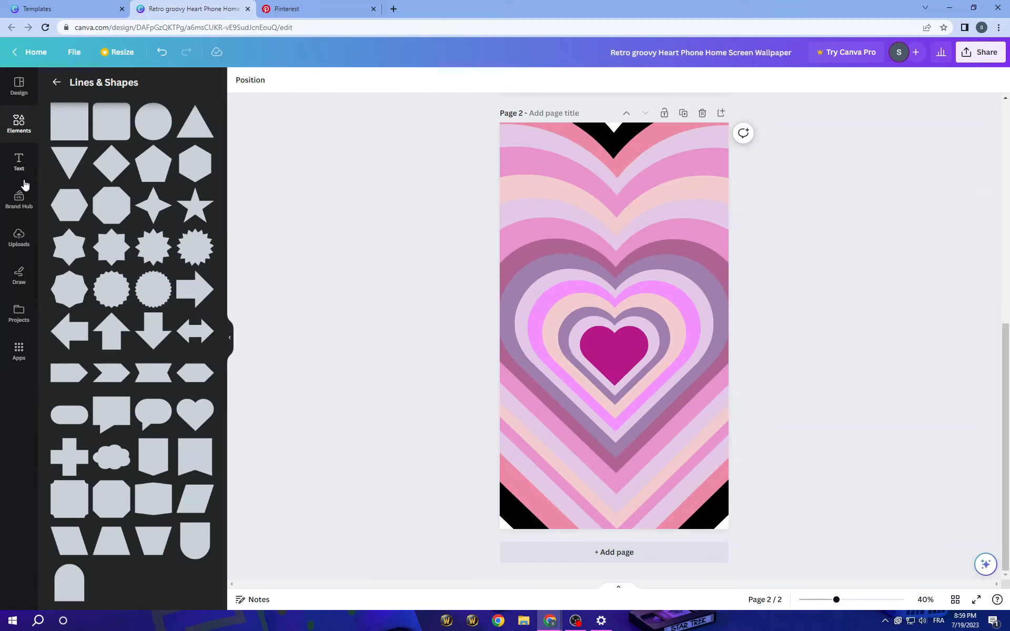
Add two sparkle graphics and place a shrunken one above the heart at top left.
{"action": "left_click", "coordinate": [19, 121]}
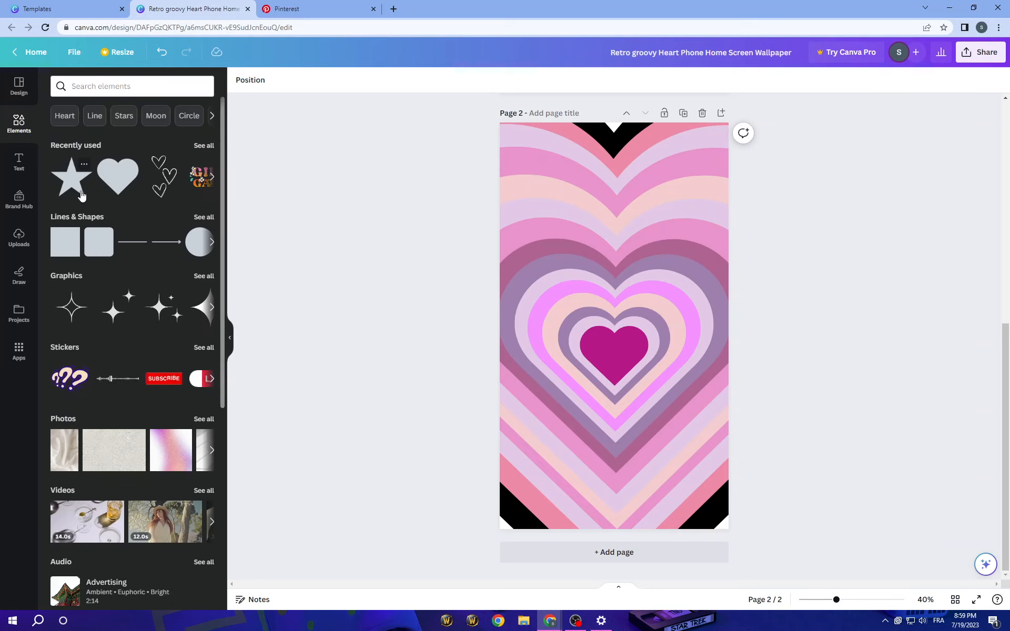
{"action": "left_click", "coordinate": [157, 309]}
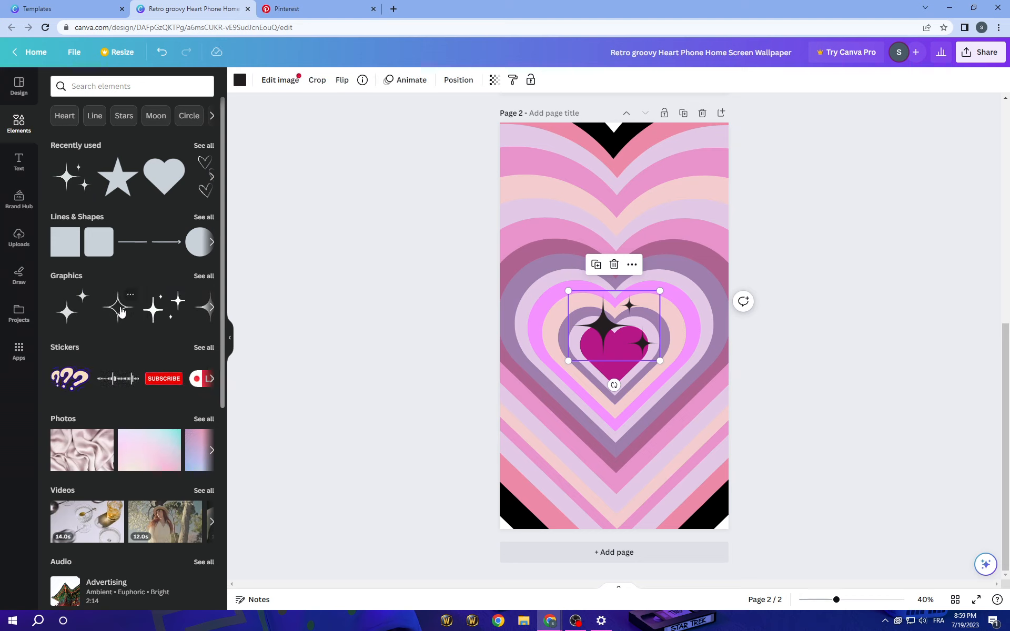
{"action": "left_click", "coordinate": [117, 308]}
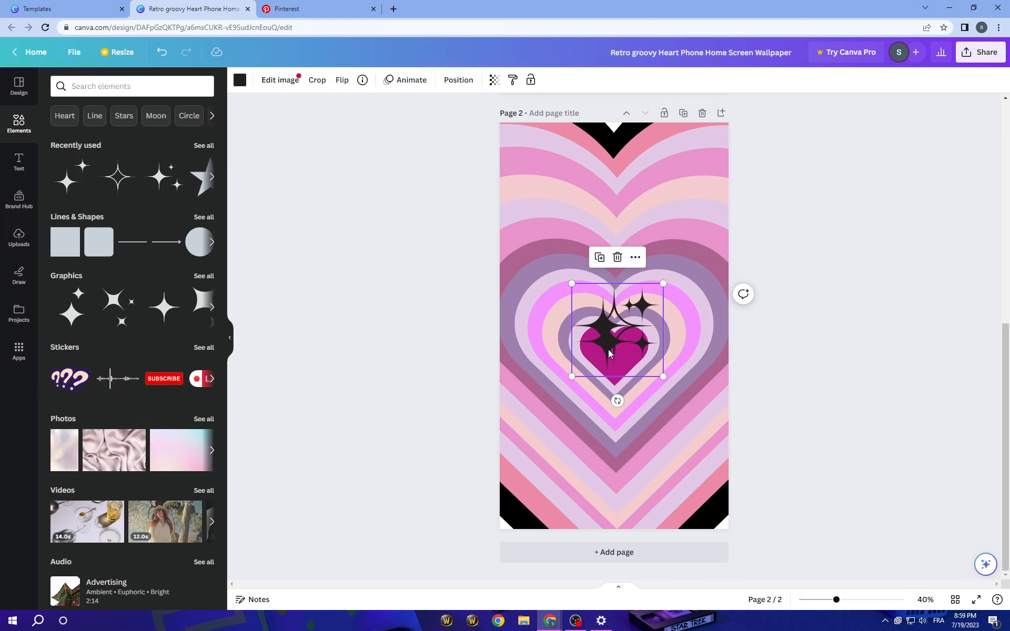
{"action": "left_click_drag", "start_coordinate": [609, 353], "coordinate": [533, 254]}
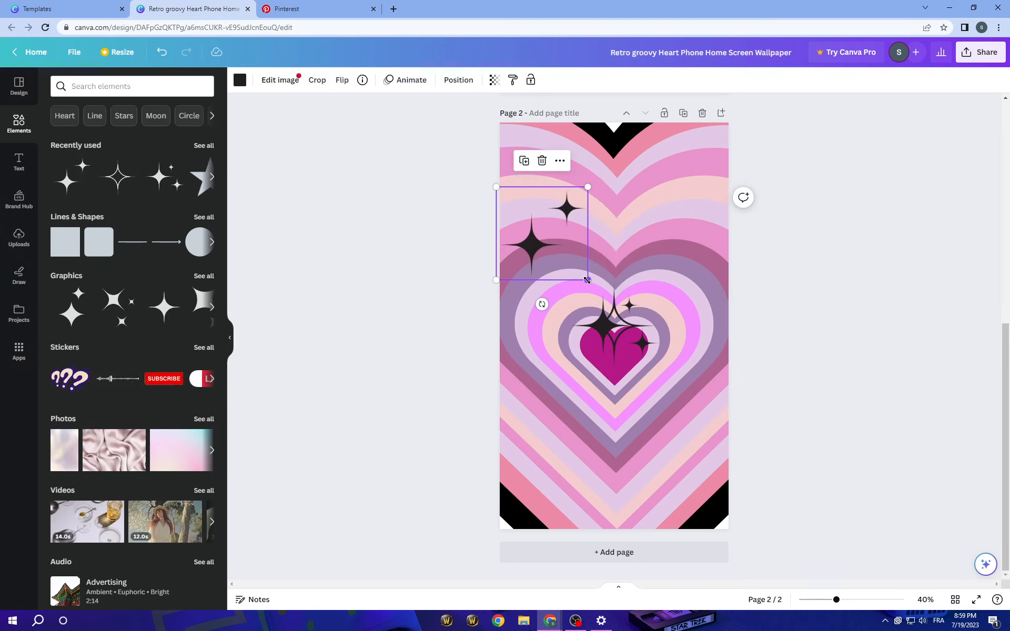
{"action": "mouse_move", "coordinate": [587, 279]}
{"action": "left_mouse_down"}
{"action": "mouse_move", "coordinate": [537, 231]}
{"action": "mouse_move", "coordinate": [558, 275]}
{"action": "left_mouse_up"}
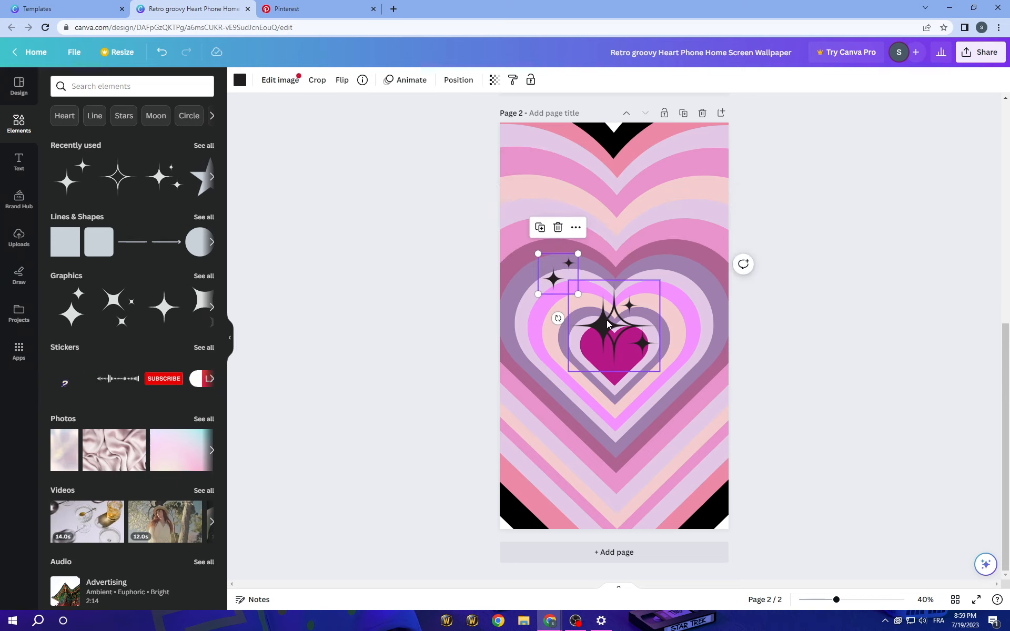
Move a tall sparkle to the upper right and a shrunken copy to the lower left.
{"action": "mouse_move", "coordinate": [607, 324]}
{"action": "left_mouse_down"}
{"action": "mouse_move", "coordinate": [714, 296]}
{"action": "mouse_move", "coordinate": [655, 238]}
{"action": "mouse_move", "coordinate": [669, 248]}
{"action": "left_mouse_up"}
{"action": "left_click", "coordinate": [636, 197]}
{"action": "left_click_drag", "start_coordinate": [608, 328], "coordinate": [564, 465]}
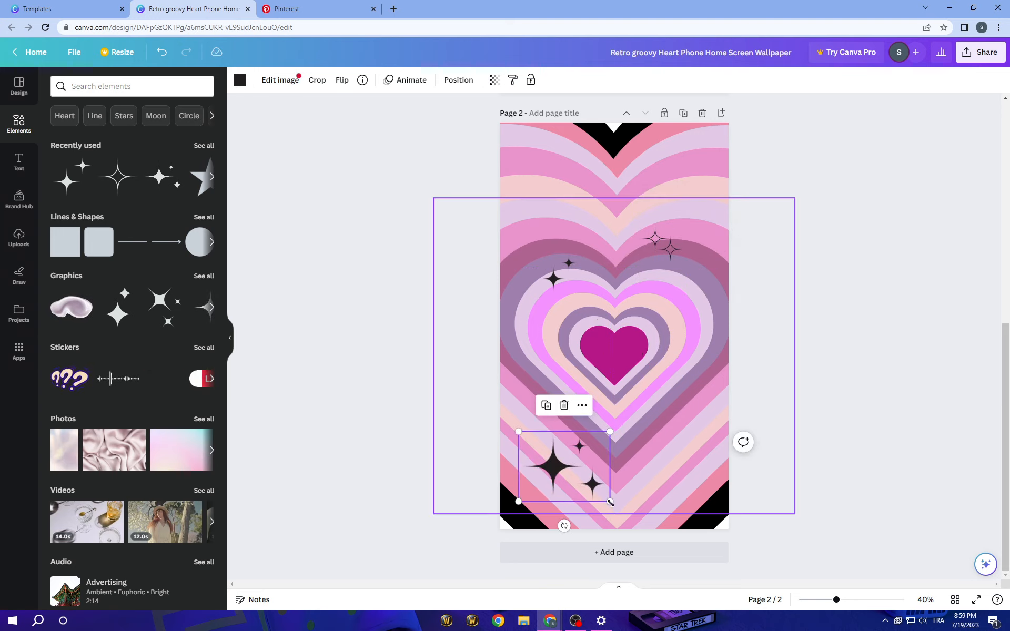
{"action": "left_click_drag", "start_coordinate": [610, 501], "coordinate": [559, 447]}
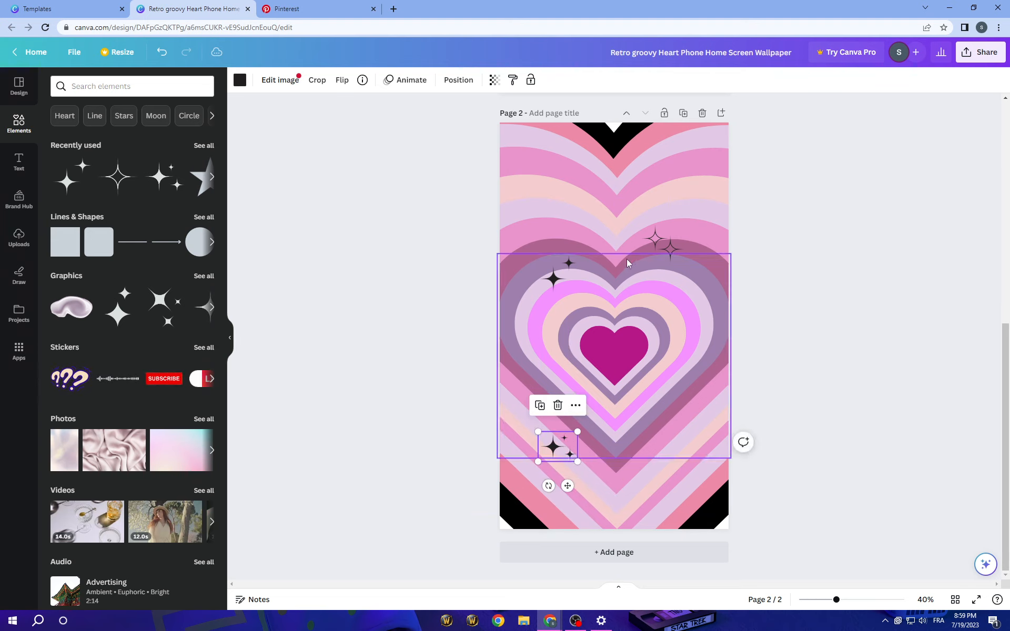
{"action": "scroll", "coordinate": [629, 263], "scroll_direction": "up", "scroll_amount": 5}
{"action": "scroll", "coordinate": [628, 315], "scroll_direction": "down", "scroll_amount": 3}
{"action": "scroll", "coordinate": [628, 316], "scroll_direction": "up", "scroll_amount": 3}
{"action": "scroll", "coordinate": [580, 406], "scroll_direction": "down", "scroll_amount": 1}
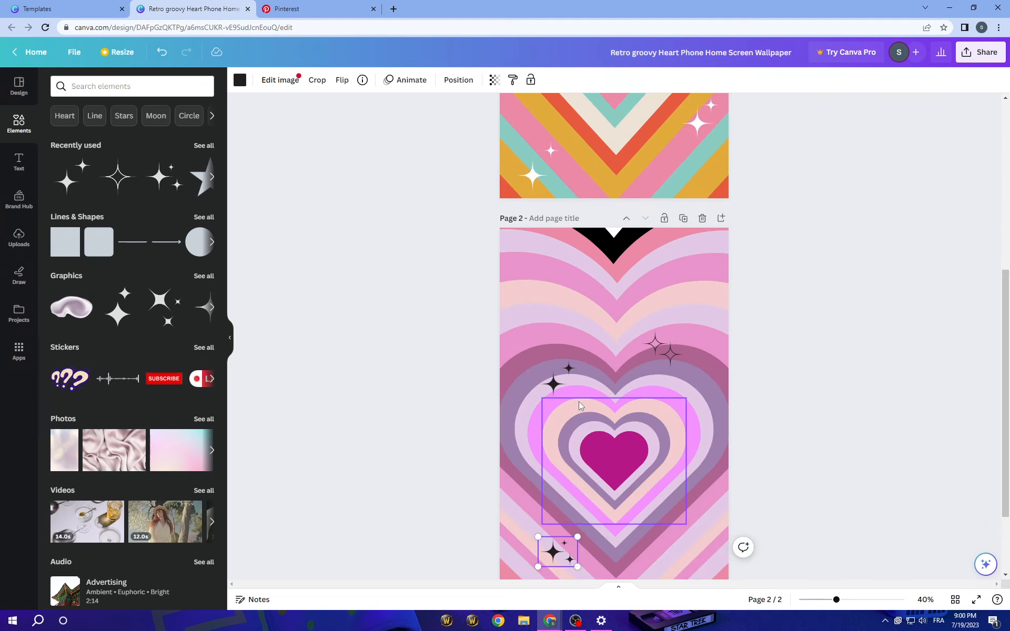
Turn the left, upper-right and lower-left sparkles white.
{"action": "left_click", "coordinate": [558, 381]}
{"action": "left_click", "coordinate": [239, 80]}
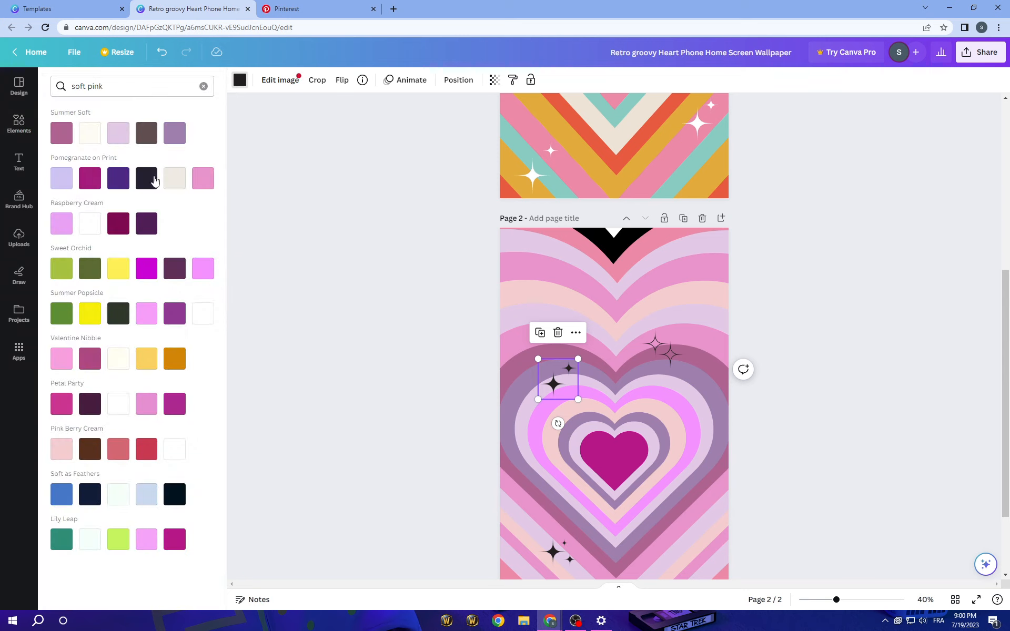
{"action": "left_click", "coordinate": [90, 224]}
{"action": "left_click", "coordinate": [670, 353]}
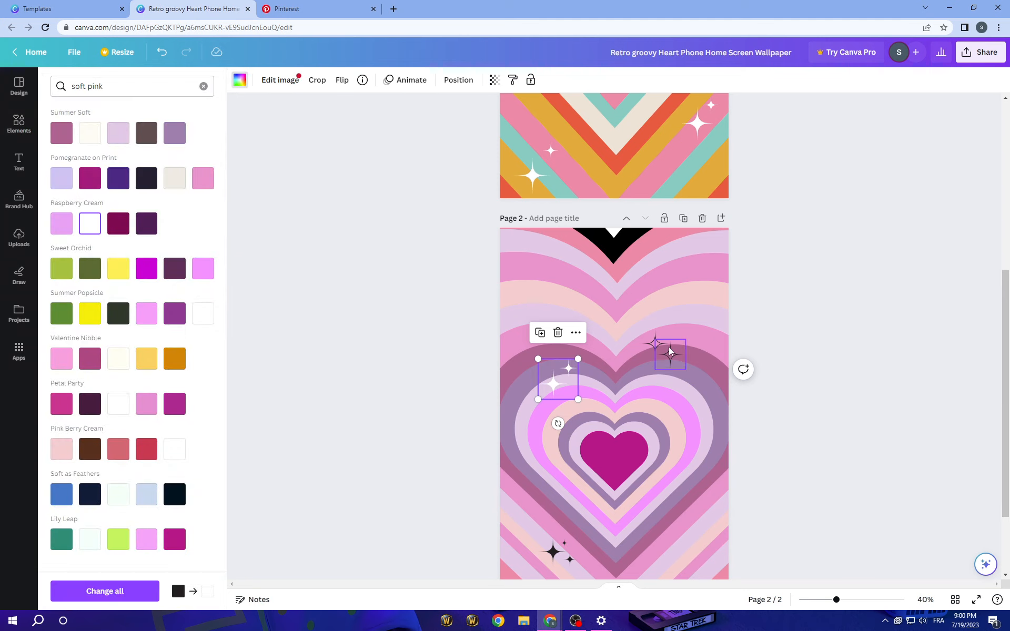
{"action": "left_click", "coordinate": [90, 223]}
{"action": "scroll", "coordinate": [616, 356], "scroll_direction": "down", "scroll_amount": 3}
{"action": "left_click", "coordinate": [558, 552]}
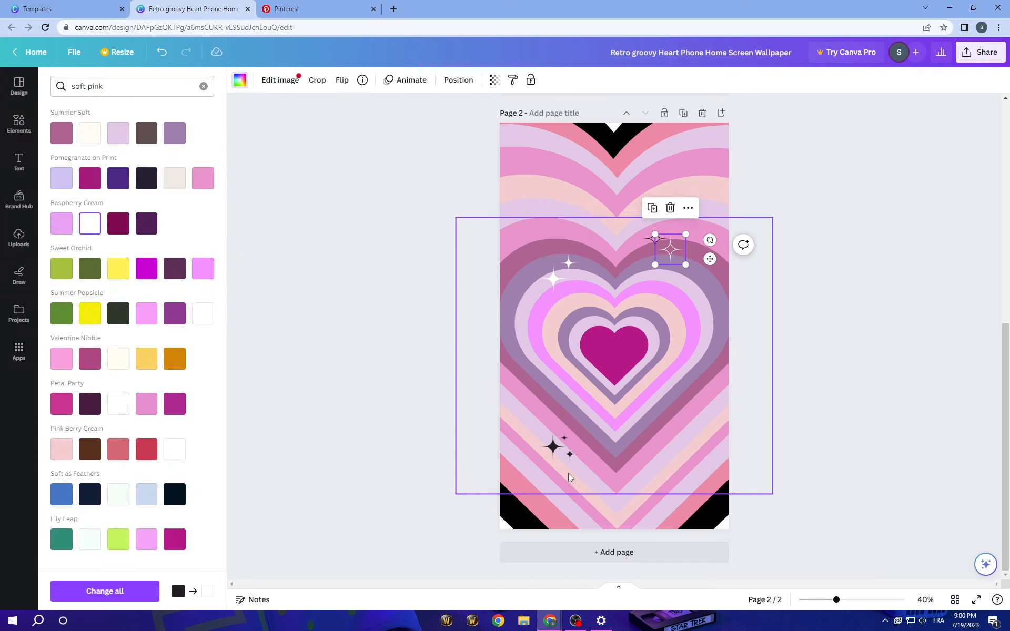
{"action": "left_click", "coordinate": [91, 223]}
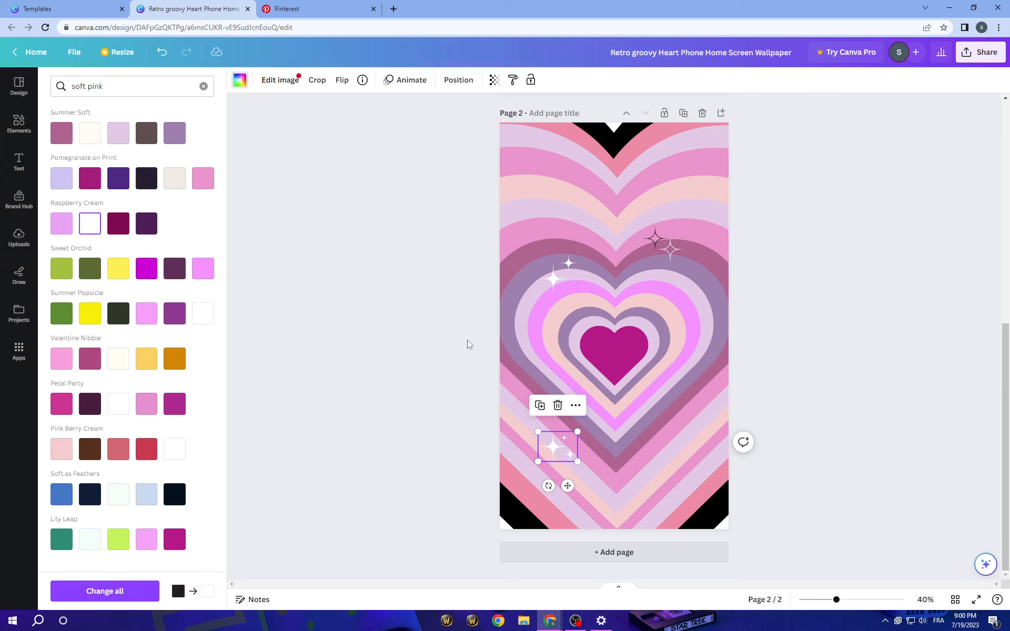
{"action": "left_click", "coordinate": [454, 387]}
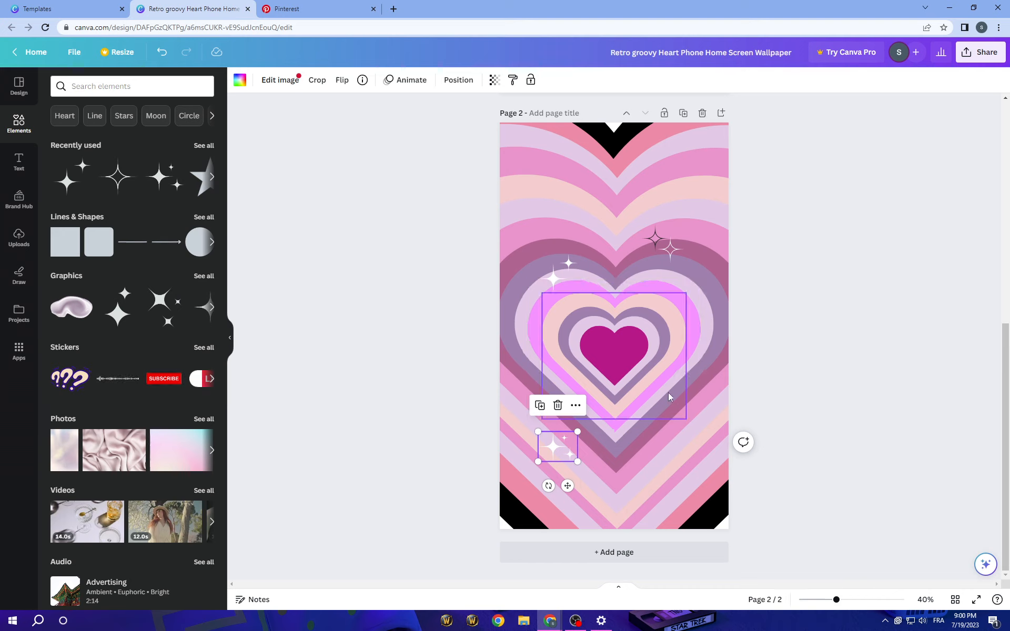
Add a white sparkle at the lower right of the heart and whiten the remaining top sparkle.
{"action": "left_click", "coordinate": [160, 307]}
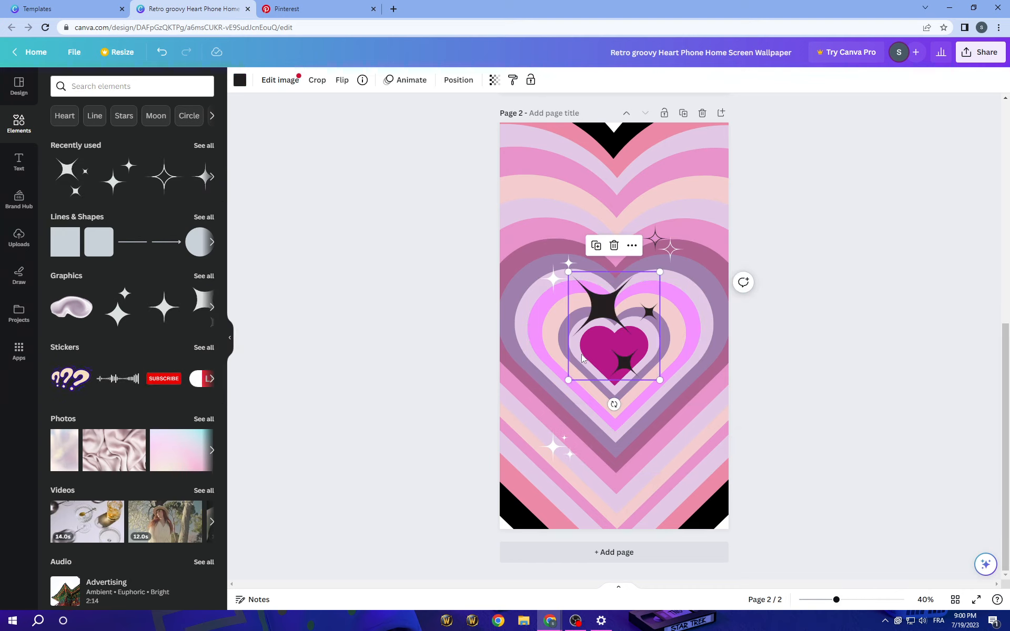
{"action": "left_click", "coordinate": [240, 81]}
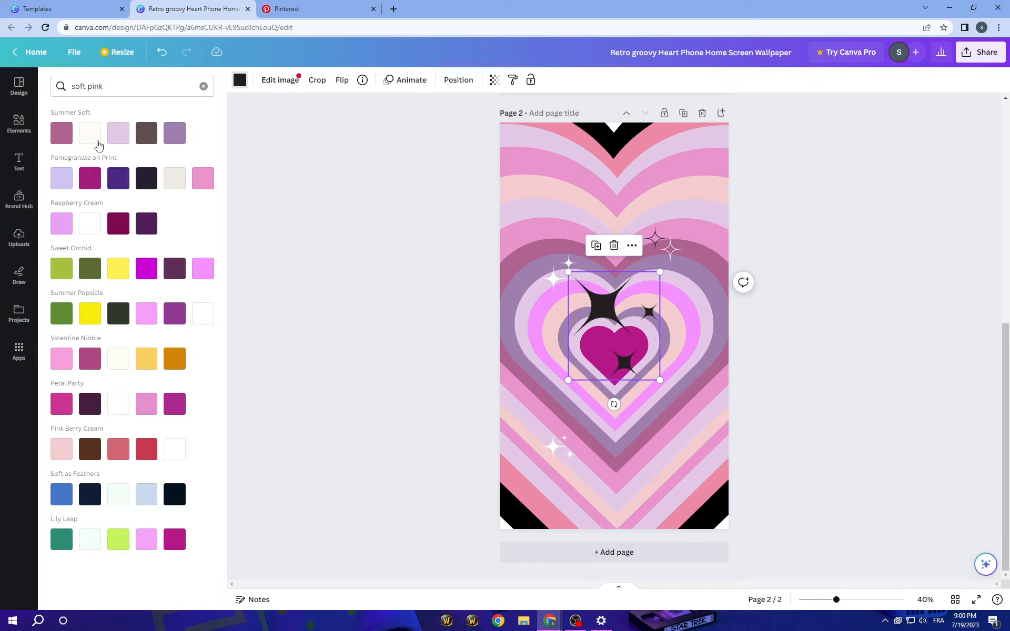
{"action": "left_click", "coordinate": [90, 224]}
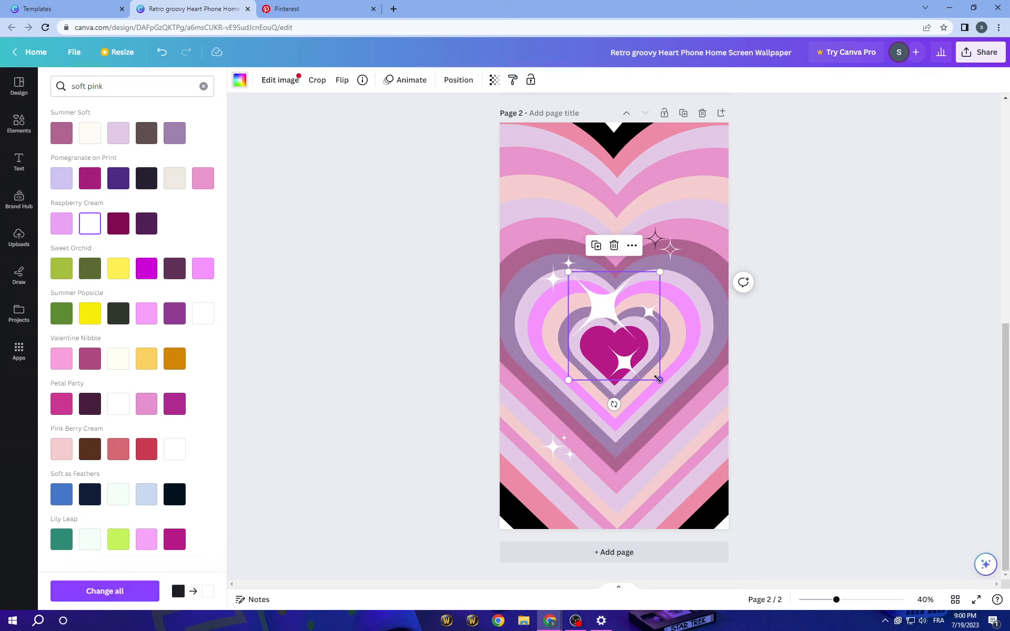
{"action": "mouse_move", "coordinate": [659, 378]}
{"action": "left_mouse_down"}
{"action": "mouse_move", "coordinate": [624, 347]}
{"action": "mouse_move", "coordinate": [692, 409]}
{"action": "left_mouse_up"}
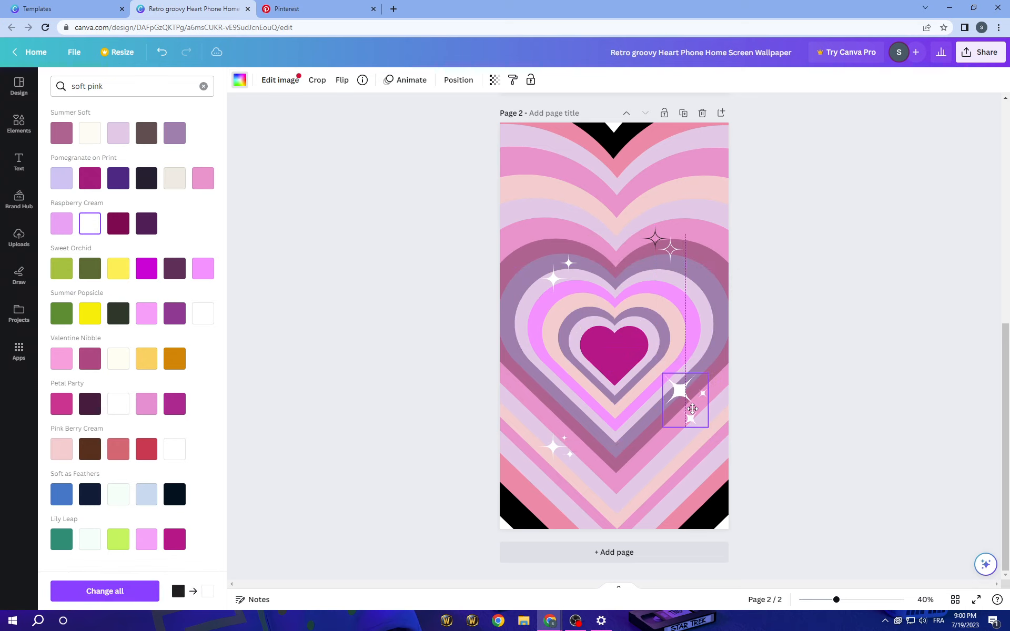
{"action": "left_click", "coordinate": [655, 240]}
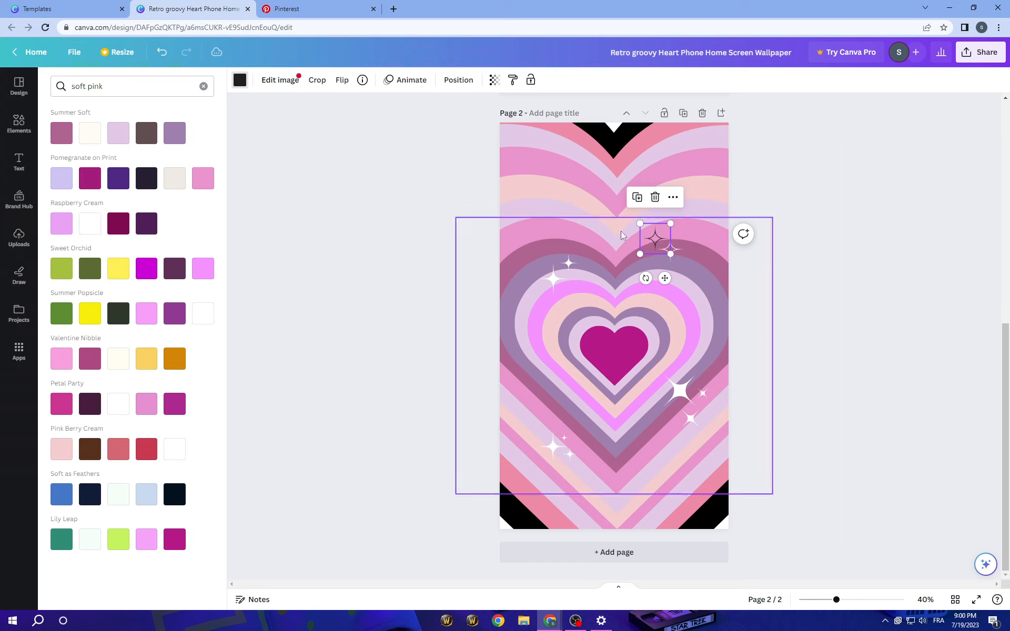
{"action": "left_click", "coordinate": [203, 315]}
{"action": "left_click", "coordinate": [328, 306]}
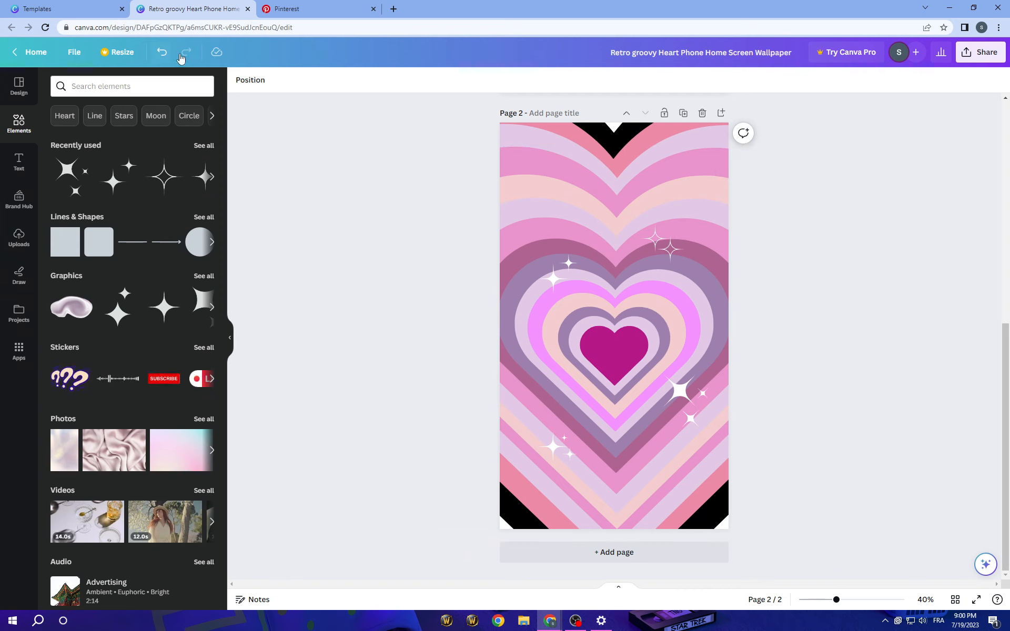
{"action": "left_click", "coordinate": [978, 52]}
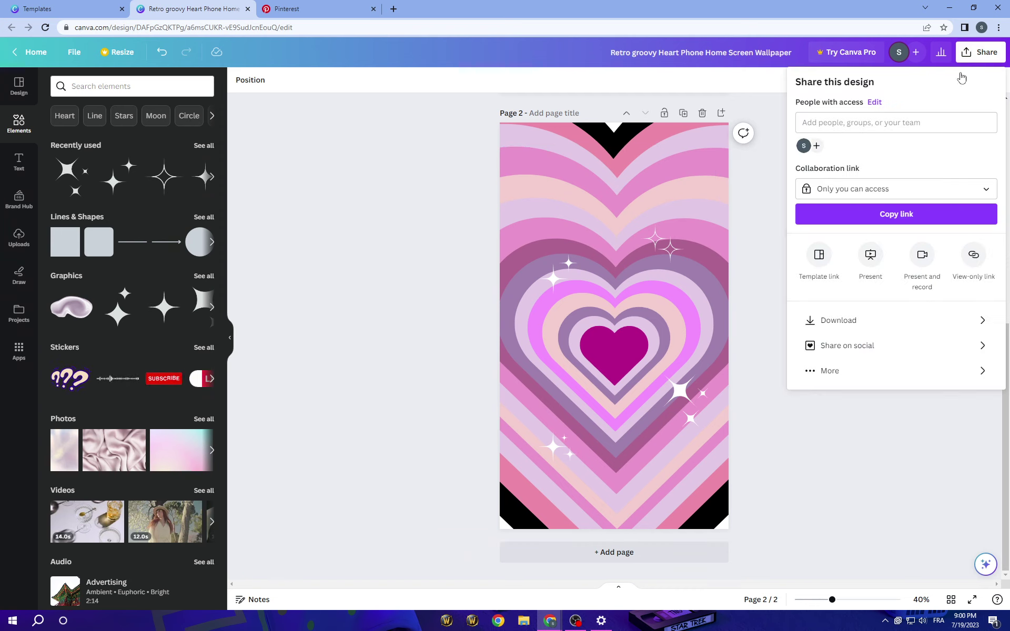
{"action": "left_click", "coordinate": [893, 327]}
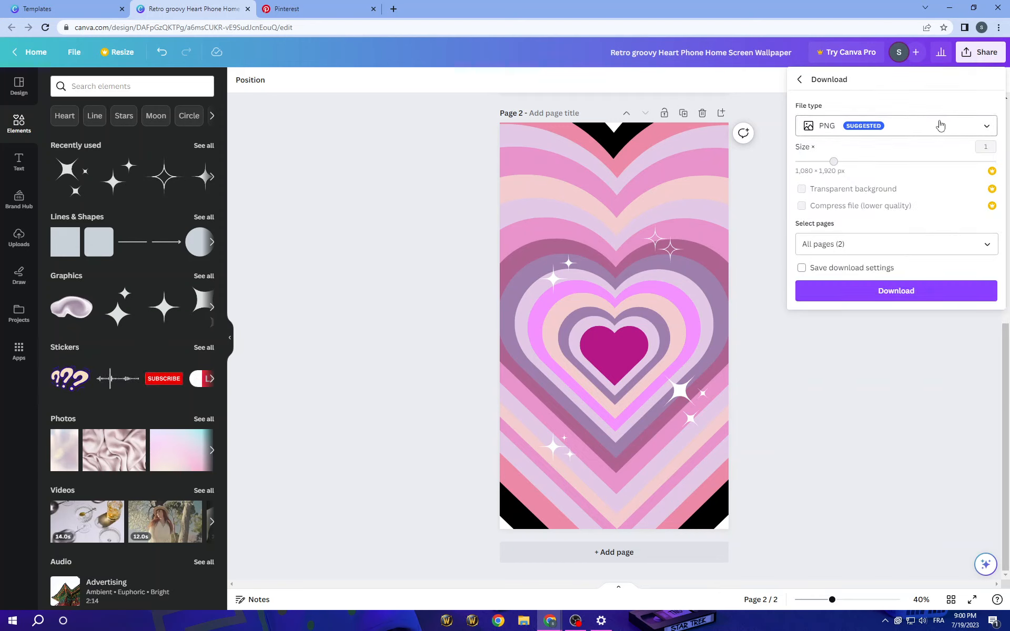
{"action": "left_click", "coordinate": [942, 127]}
{"action": "left_click", "coordinate": [922, 424]}
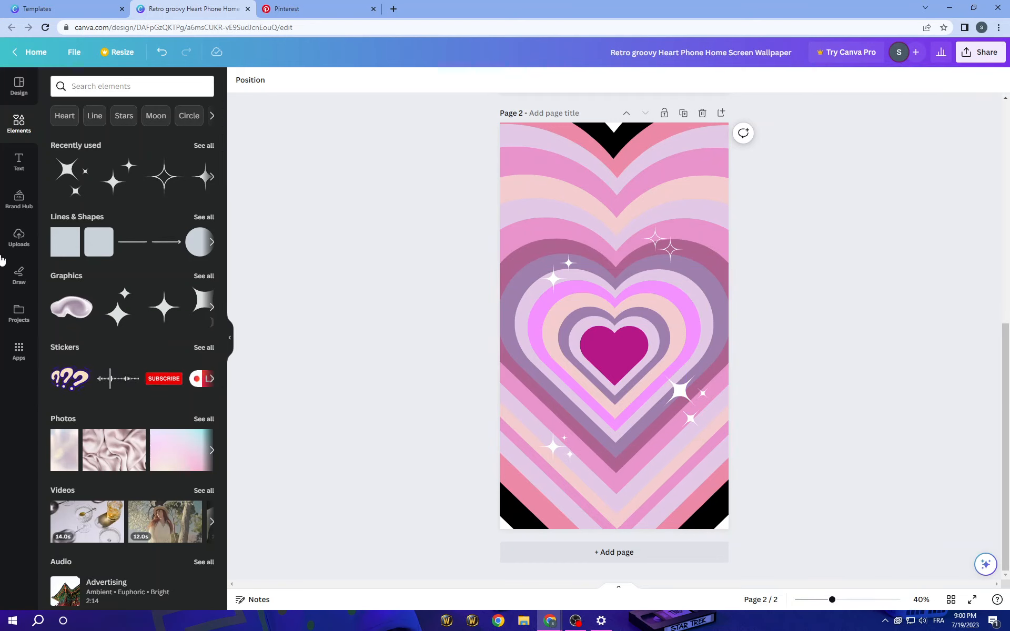
Add a text box with the name and enlarge it to size 45.
{"action": "left_click", "coordinate": [19, 162]}
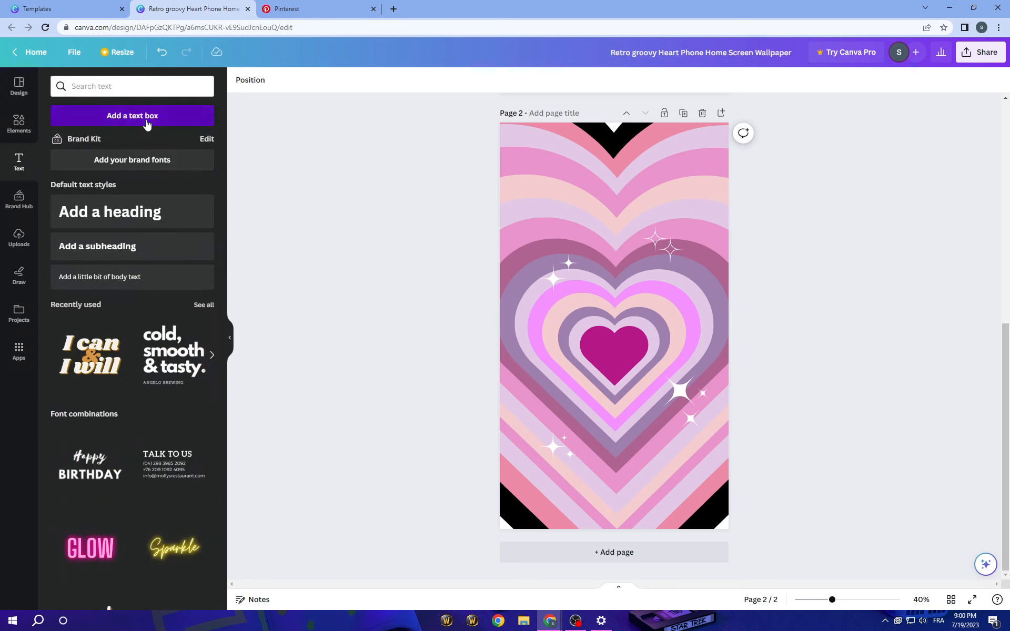
{"action": "left_click", "coordinate": [132, 116]}
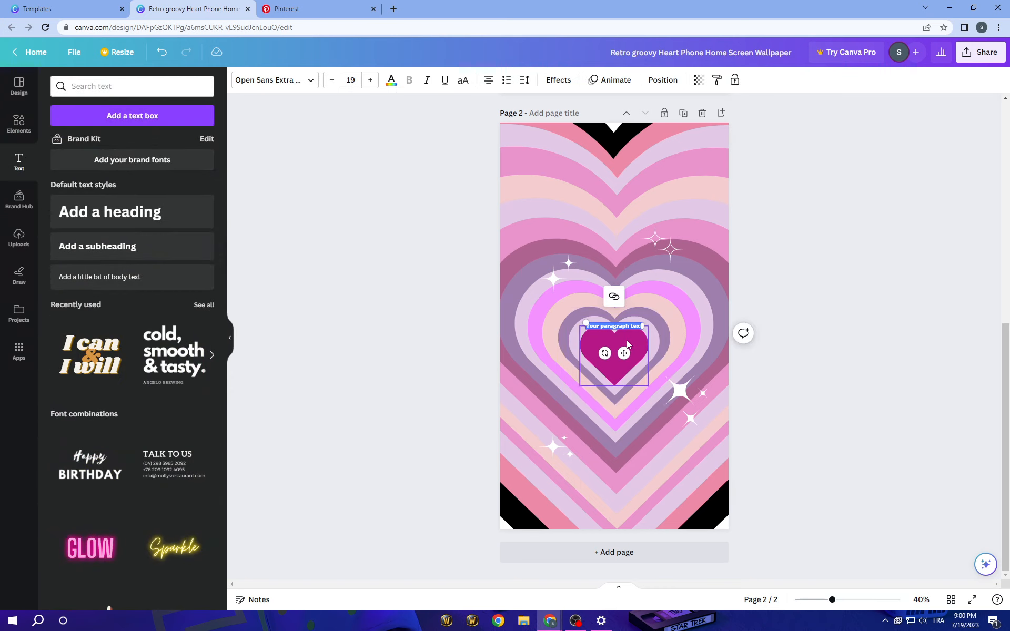
{"action": "key", "text": "BackSpace"}
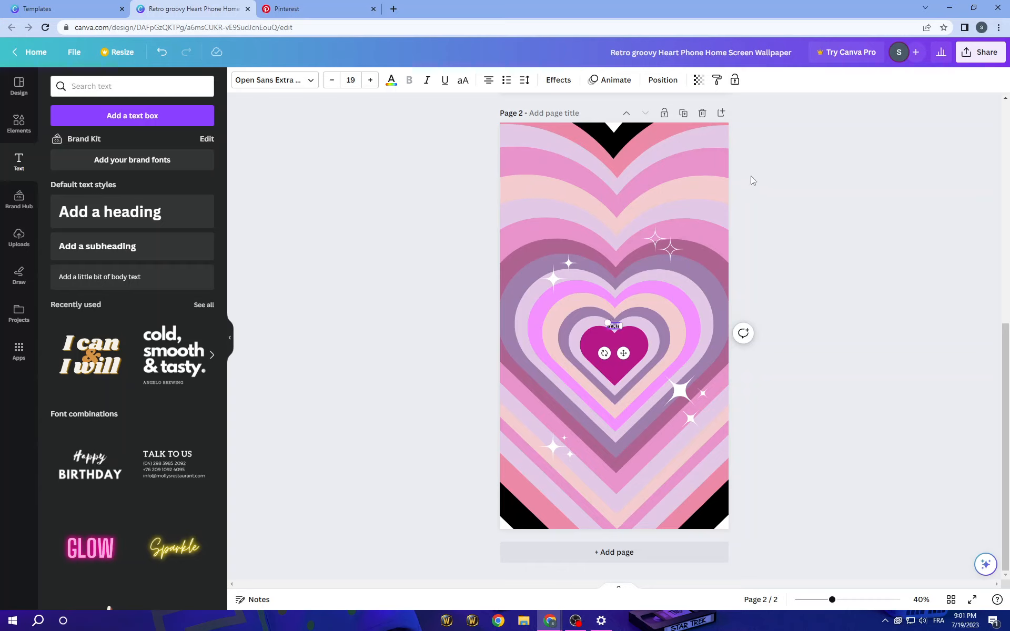
{"action": "left_click", "coordinate": [370, 80]}
{"action": "left_click", "coordinate": [371, 80]}
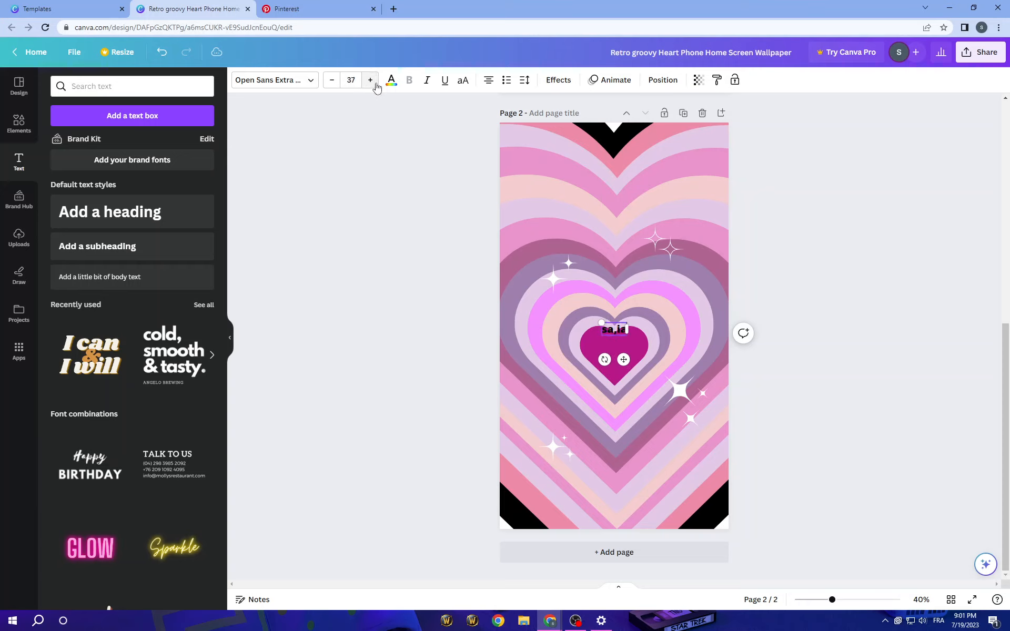
Position the name at the centre of the innermost heart.
{"action": "left_click", "coordinate": [457, 344]}
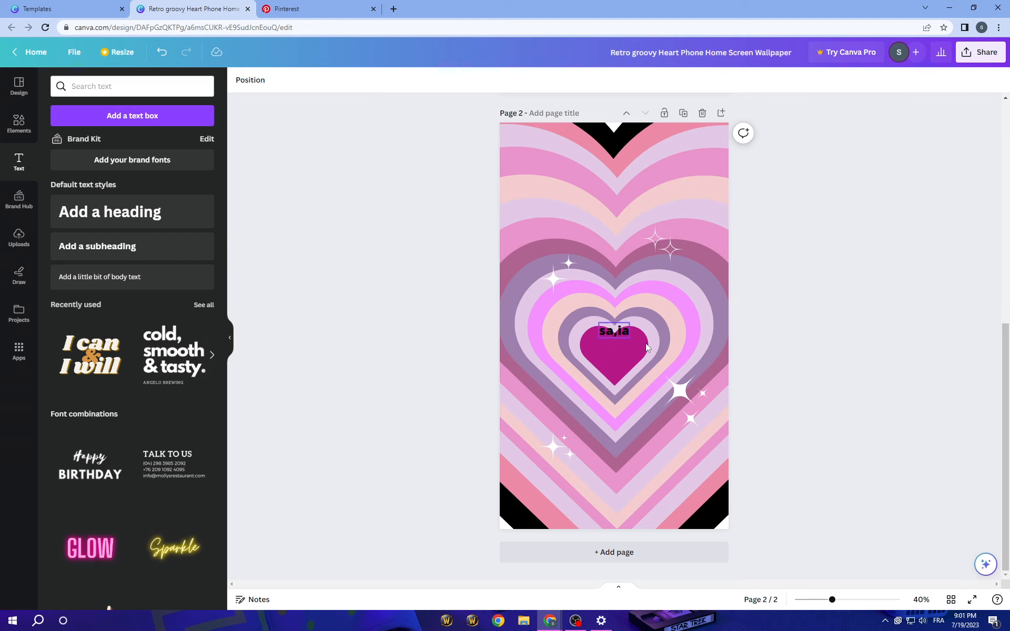
{"action": "left_click_drag", "start_coordinate": [617, 331], "coordinate": [617, 352]}
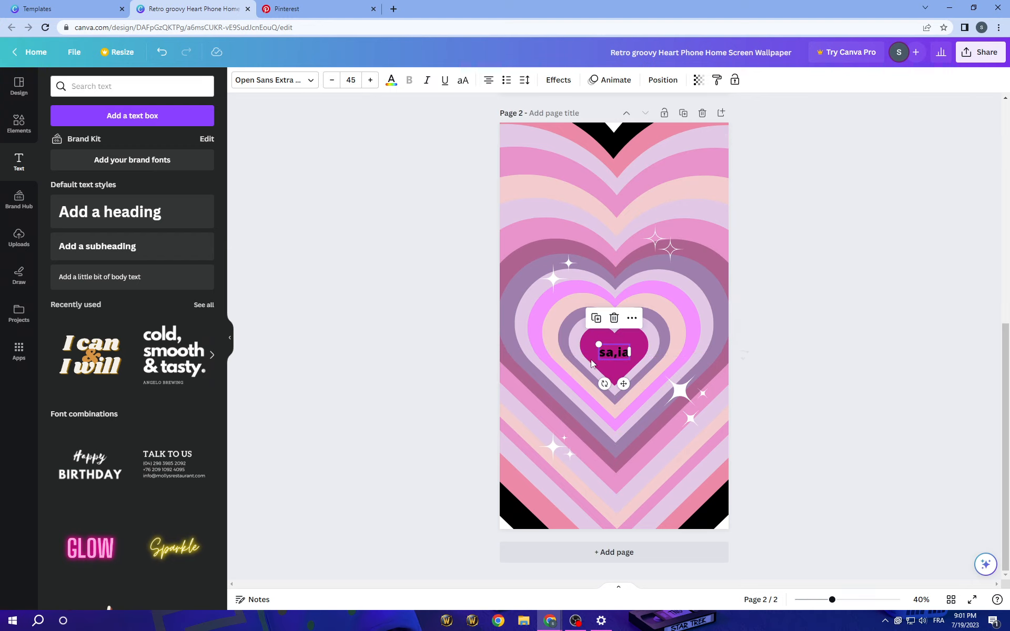
{"action": "left_click", "coordinate": [423, 388]}
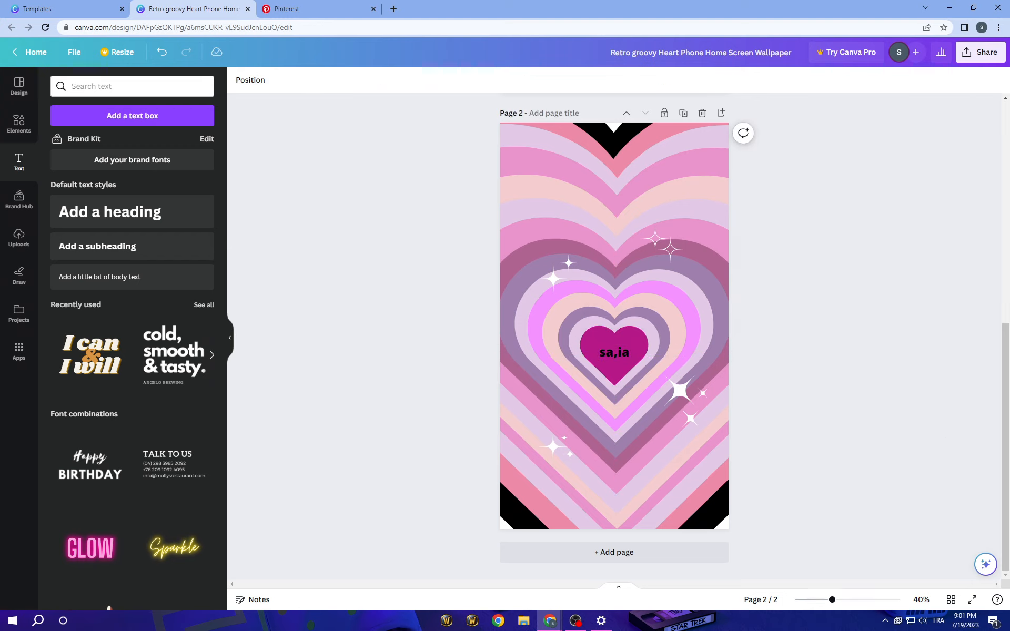